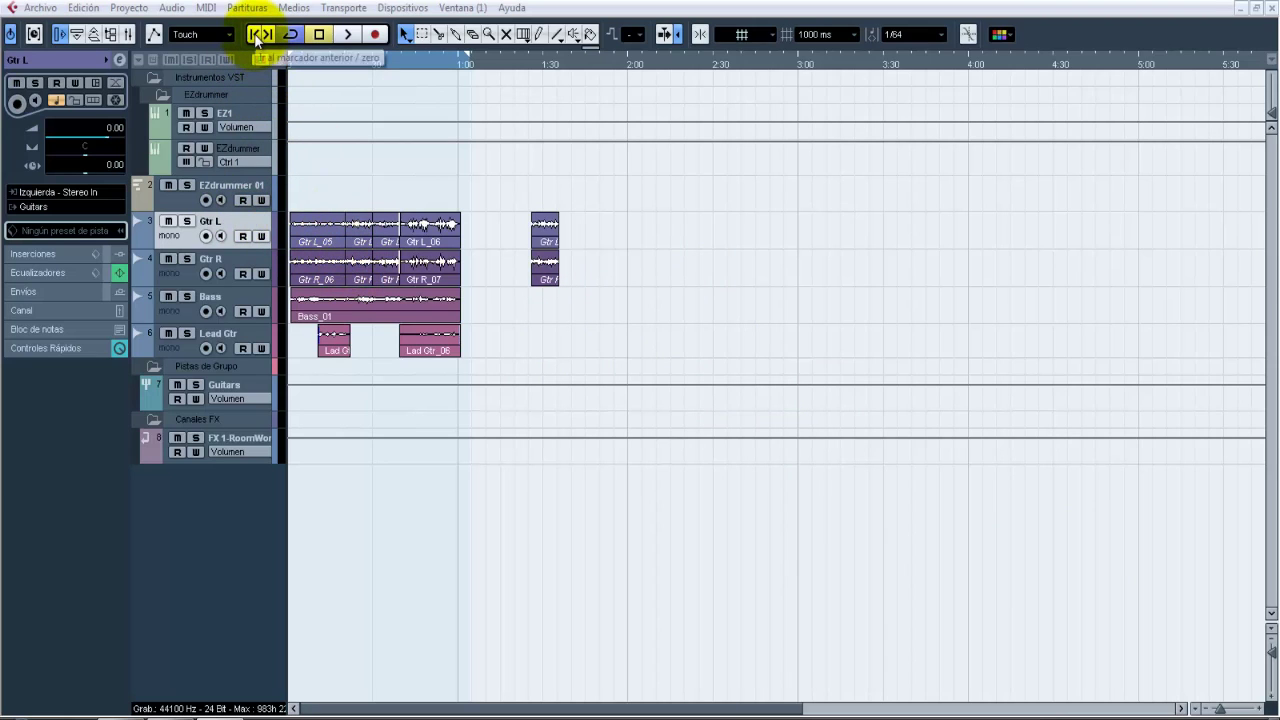
Turn on cycle mode and play the project from the start
{"action": "left_click", "coordinate": [290, 34]}
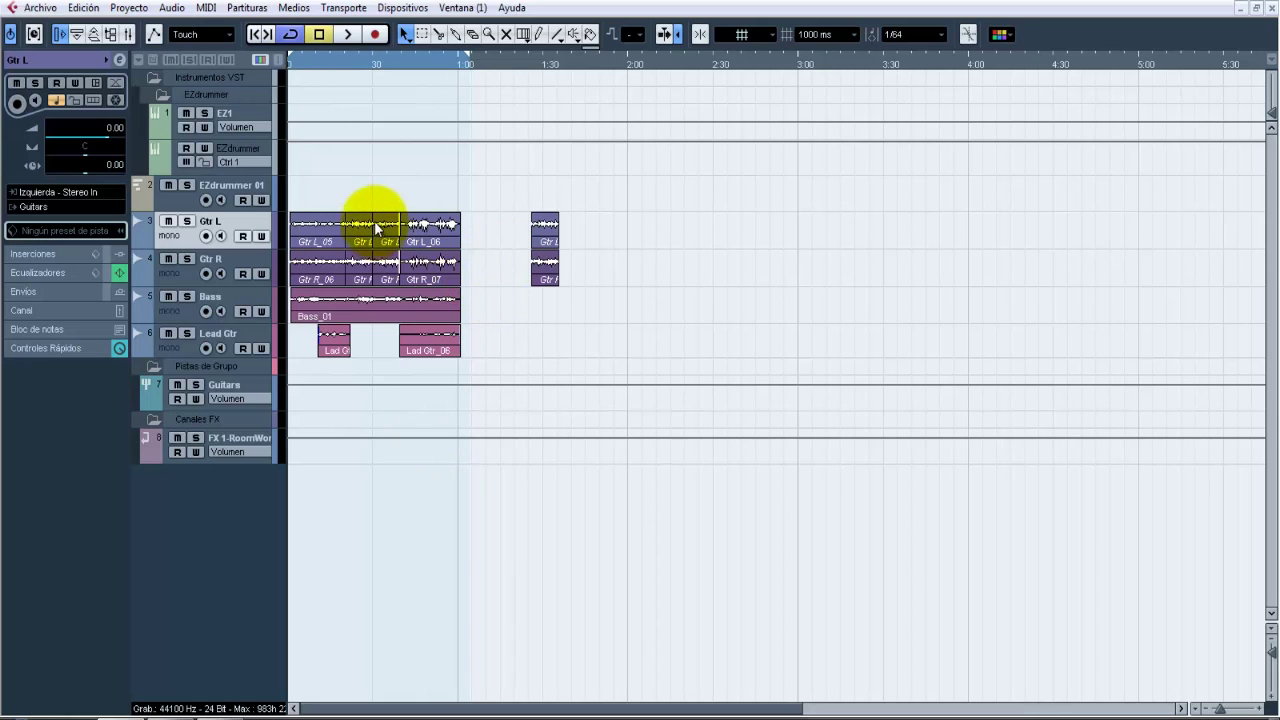
{"action": "left_click", "coordinate": [255, 34]}
{"action": "key", "text": "space"}
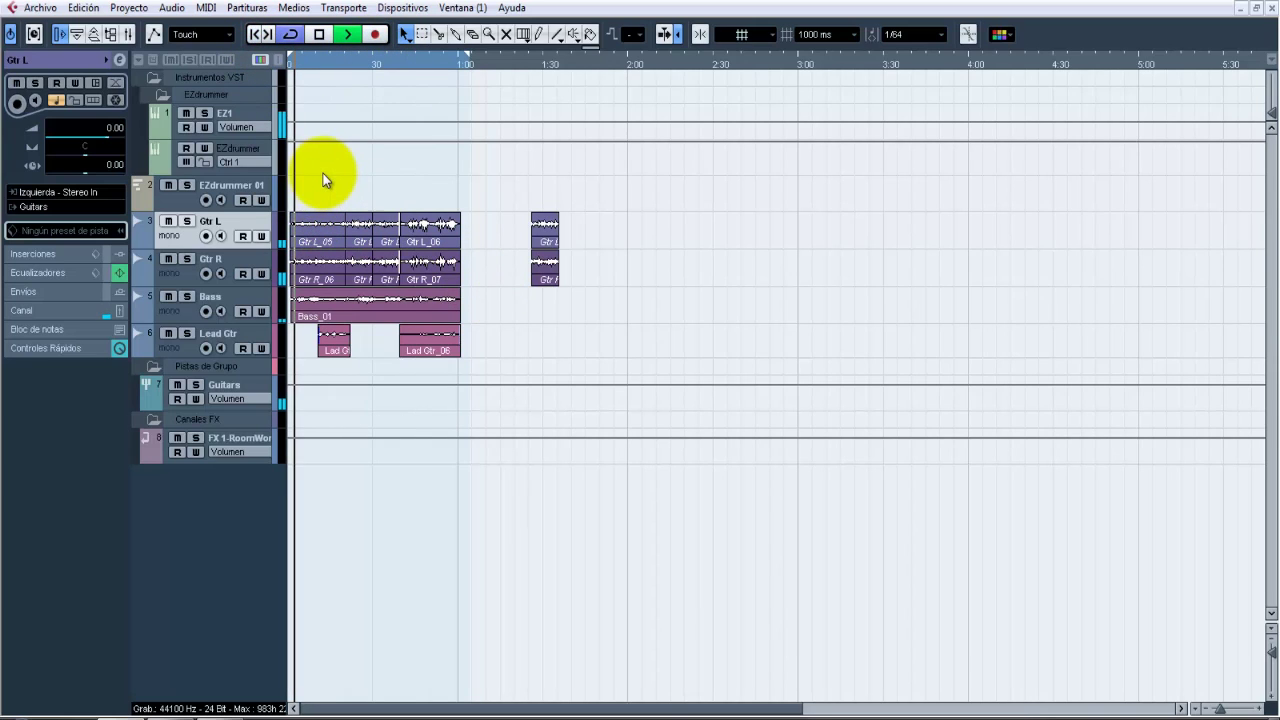
Listen to the Gtr L and Gtr R tracks in solo, clear the solos, and return the stopped playback to the project start
{"action": "left_click", "coordinate": [187, 221]}
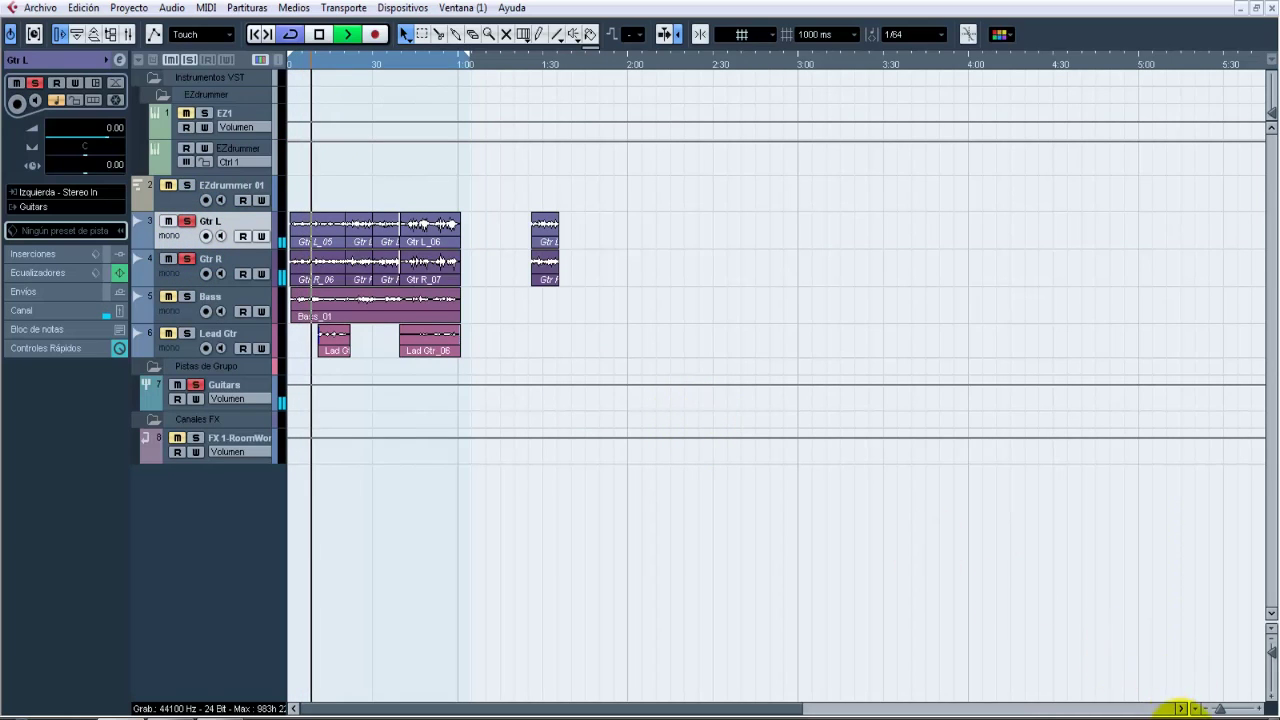
{"action": "left_click", "coordinate": [1189, 712]}
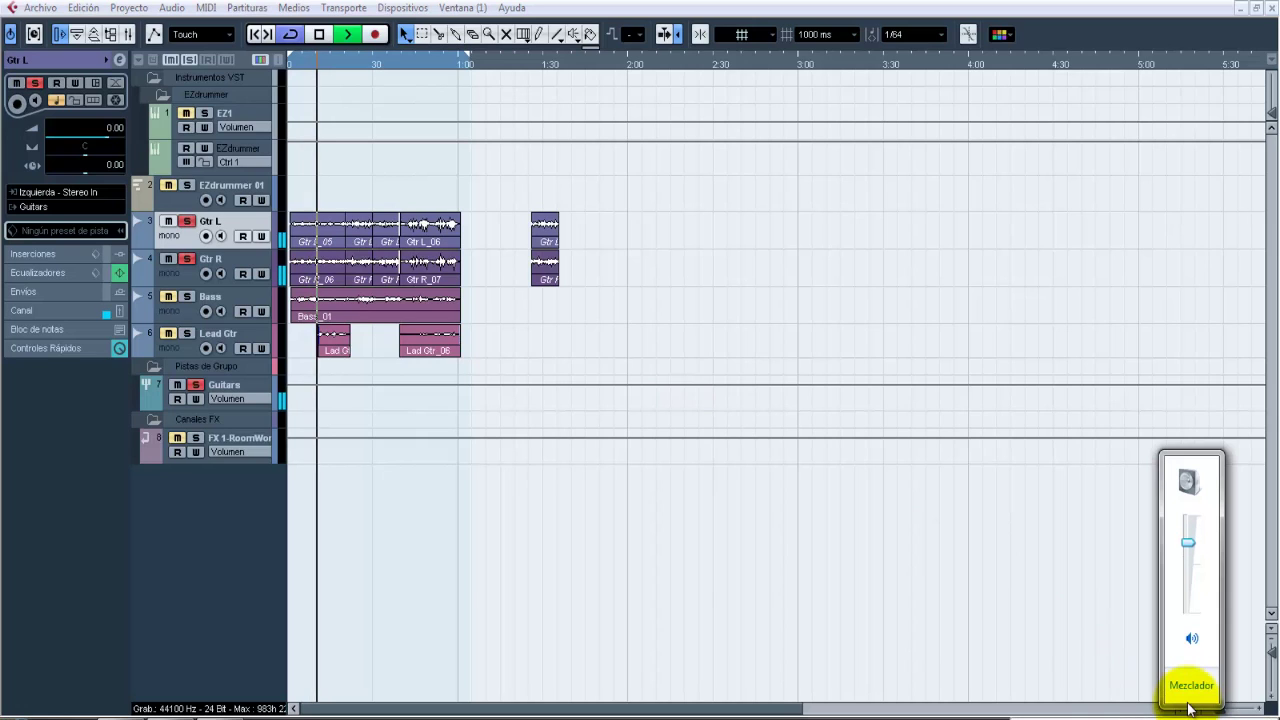
{"action": "left_click", "coordinate": [1034, 491]}
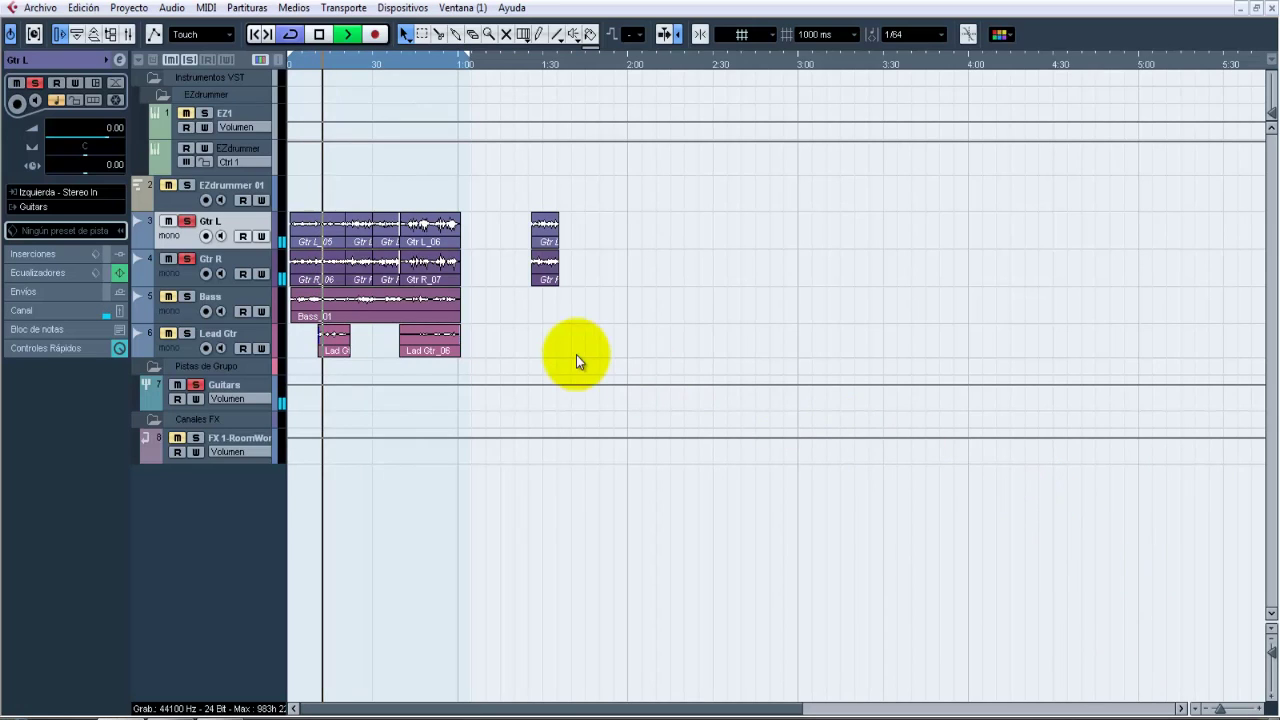
{"action": "left_click", "coordinate": [186, 259]}
{"action": "left_click", "coordinate": [186, 259]}
{"action": "left_click", "coordinate": [186, 221]}
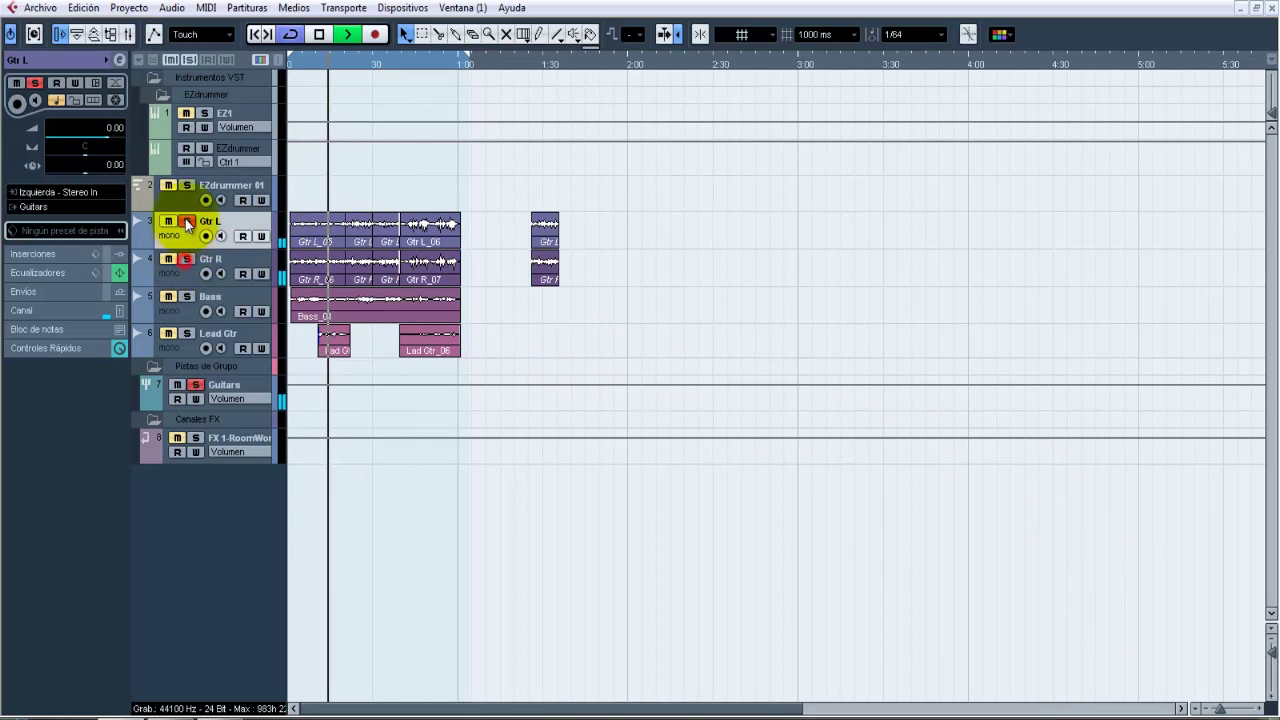
{"action": "key", "text": "space"}
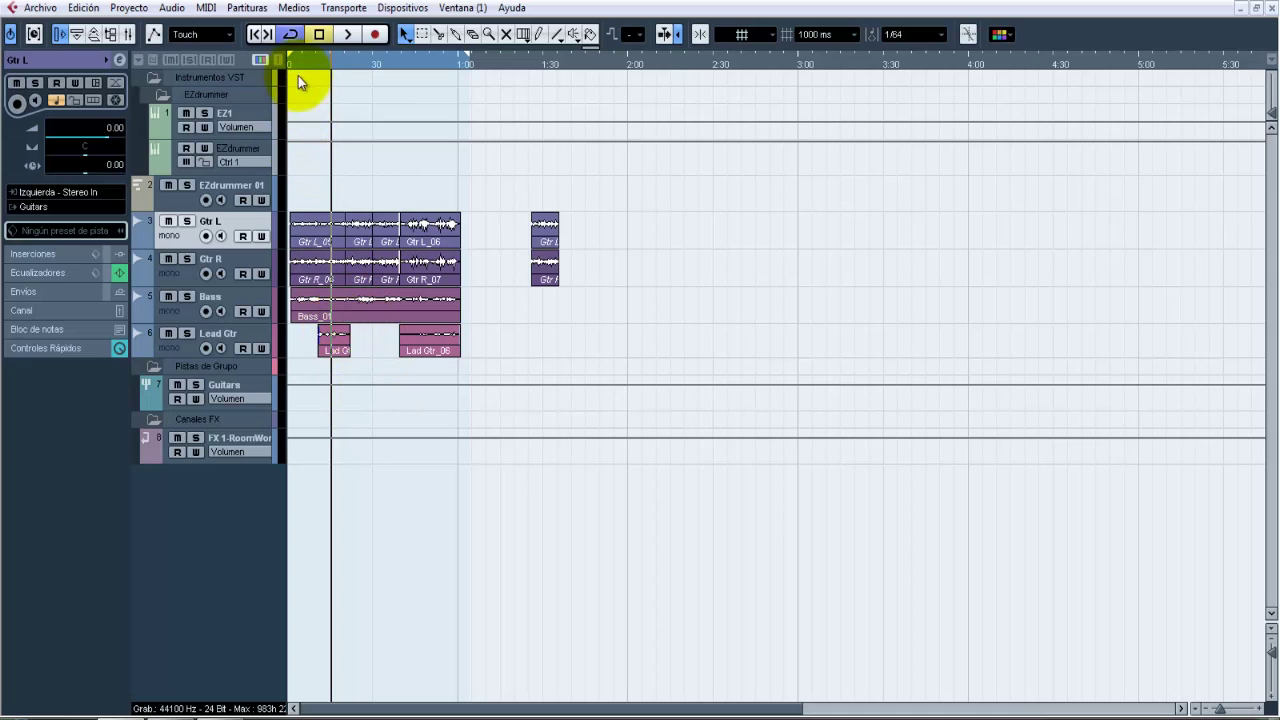
{"action": "left_click", "coordinate": [260, 34]}
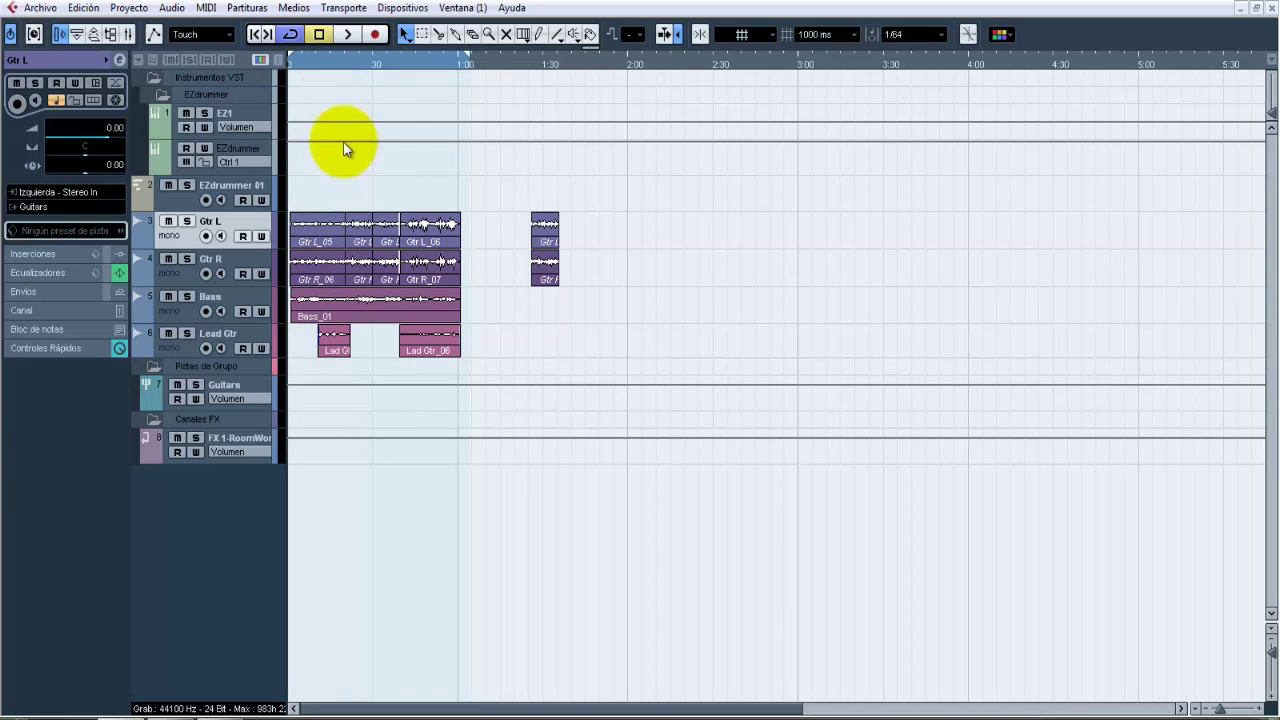
{"action": "left_click", "coordinate": [260, 34]}
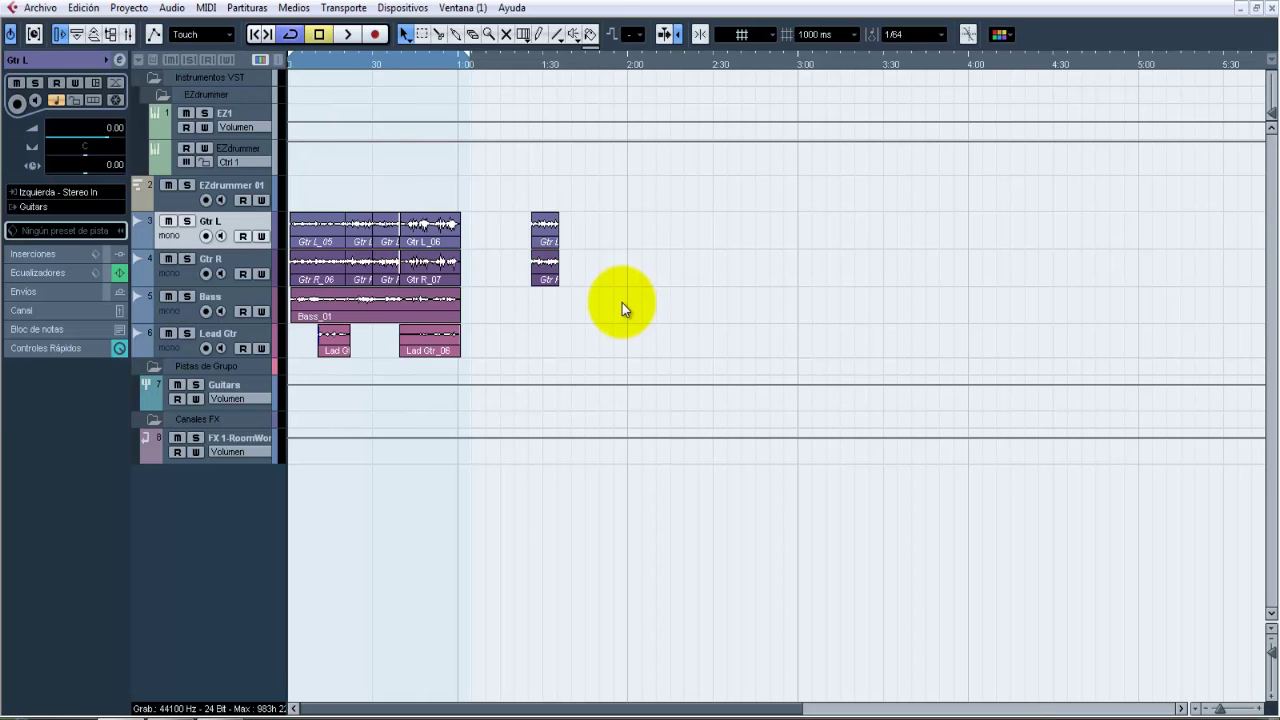
Open the mixer and the editor of the TSE_808_2.0 insert on Gtr L, placing the editor clear of the channel strips
{"action": "key", "text": "F3"}
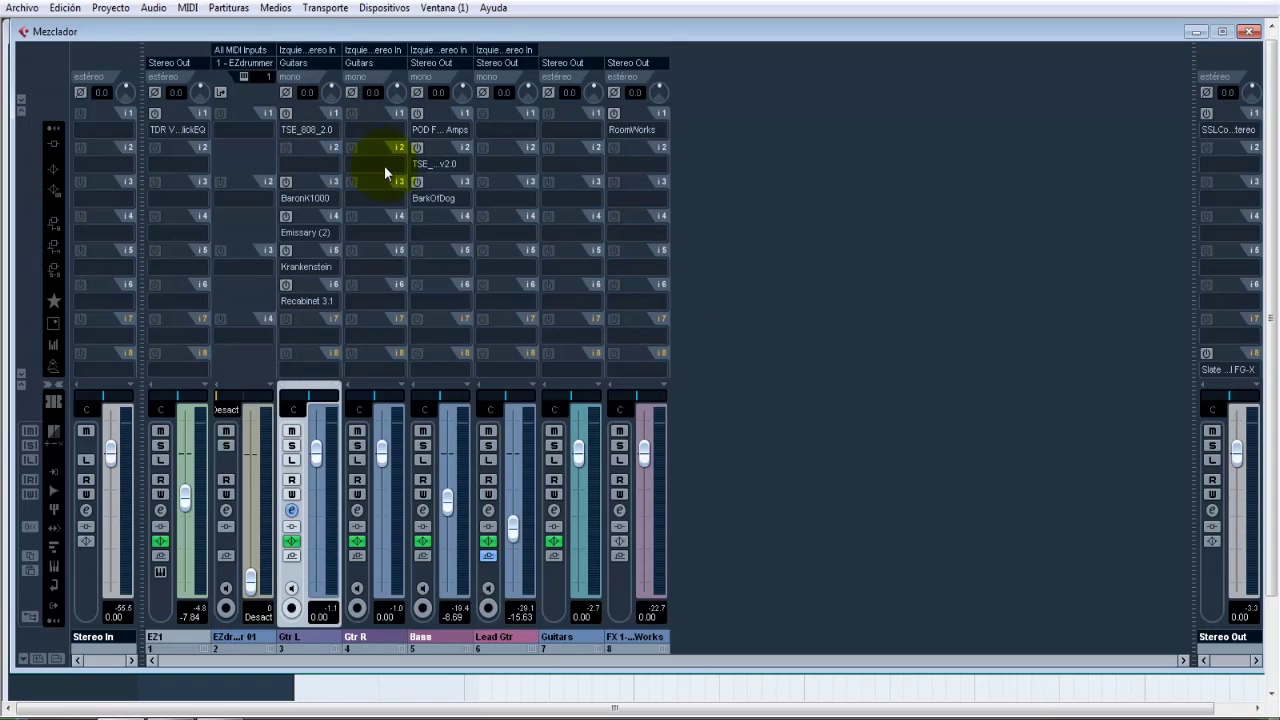
{"action": "left_click", "coordinate": [313, 114]}
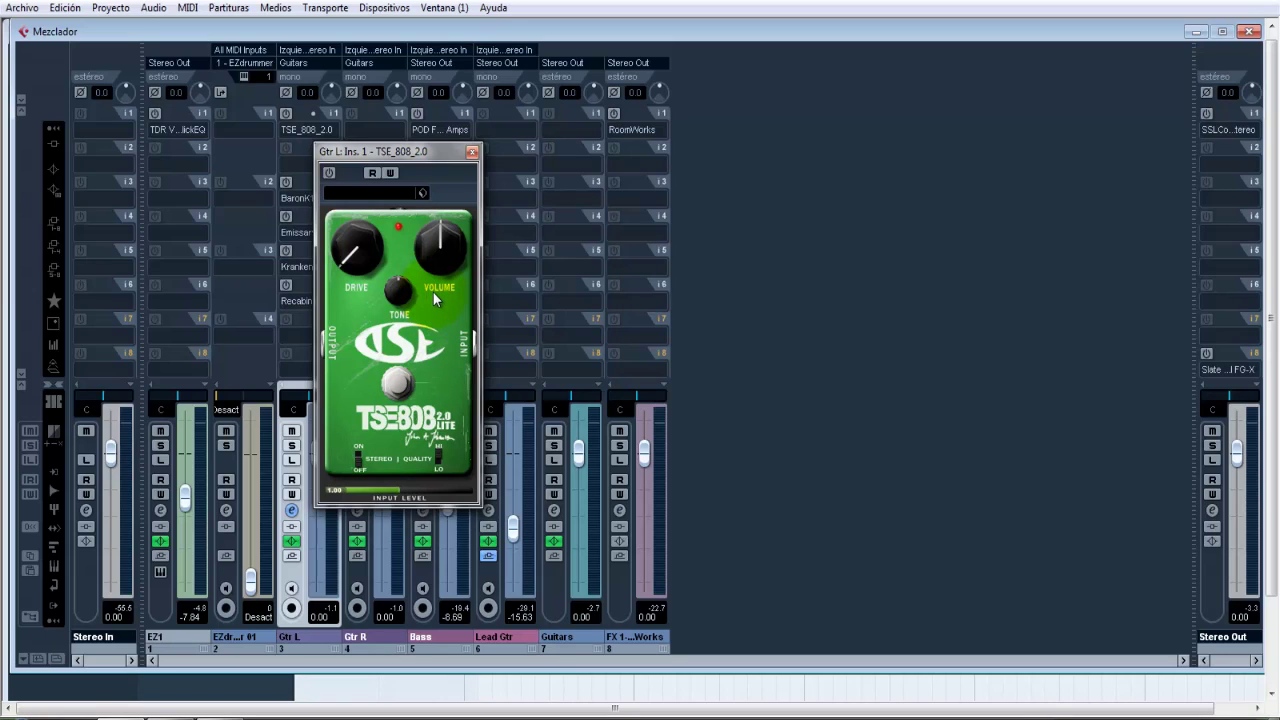
{"action": "left_click_drag", "start_coordinate": [441, 160], "coordinate": [841, 84]}
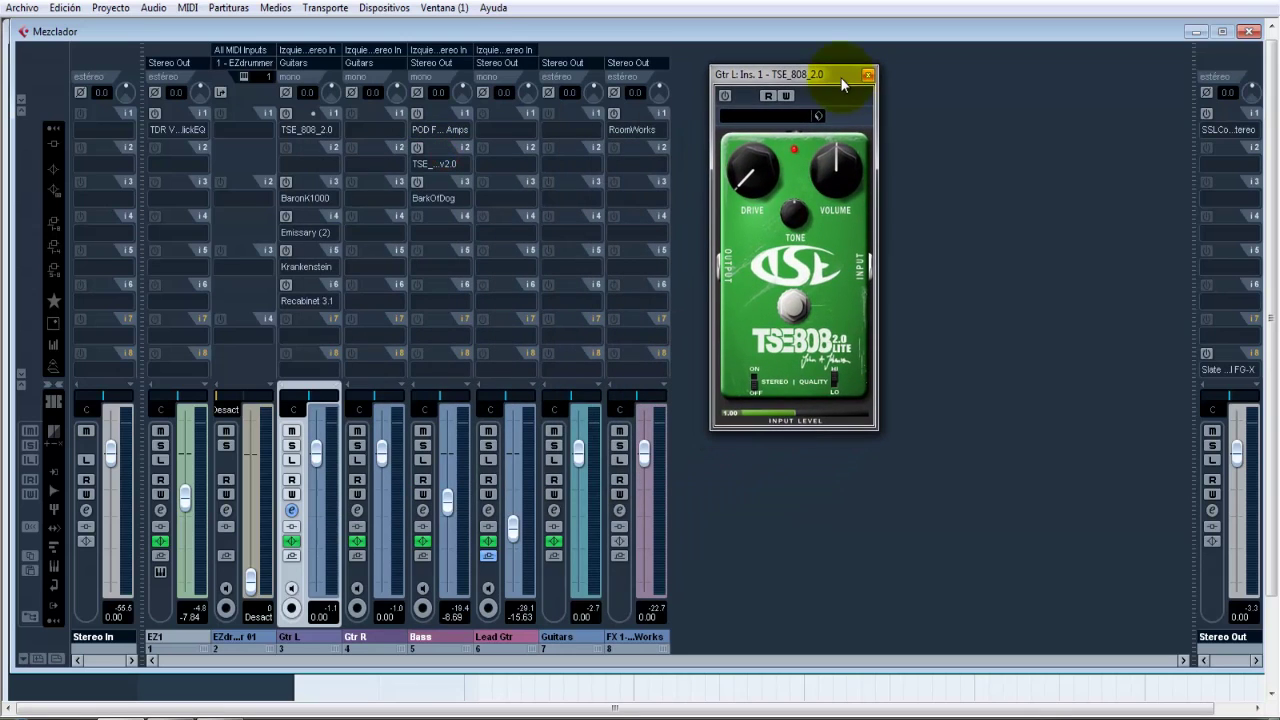
Display the transport panel together with the mixer and shift the TSE_808_2.0 editor slightly toward the channel strips
{"action": "left_click", "coordinate": [1249, 31]}
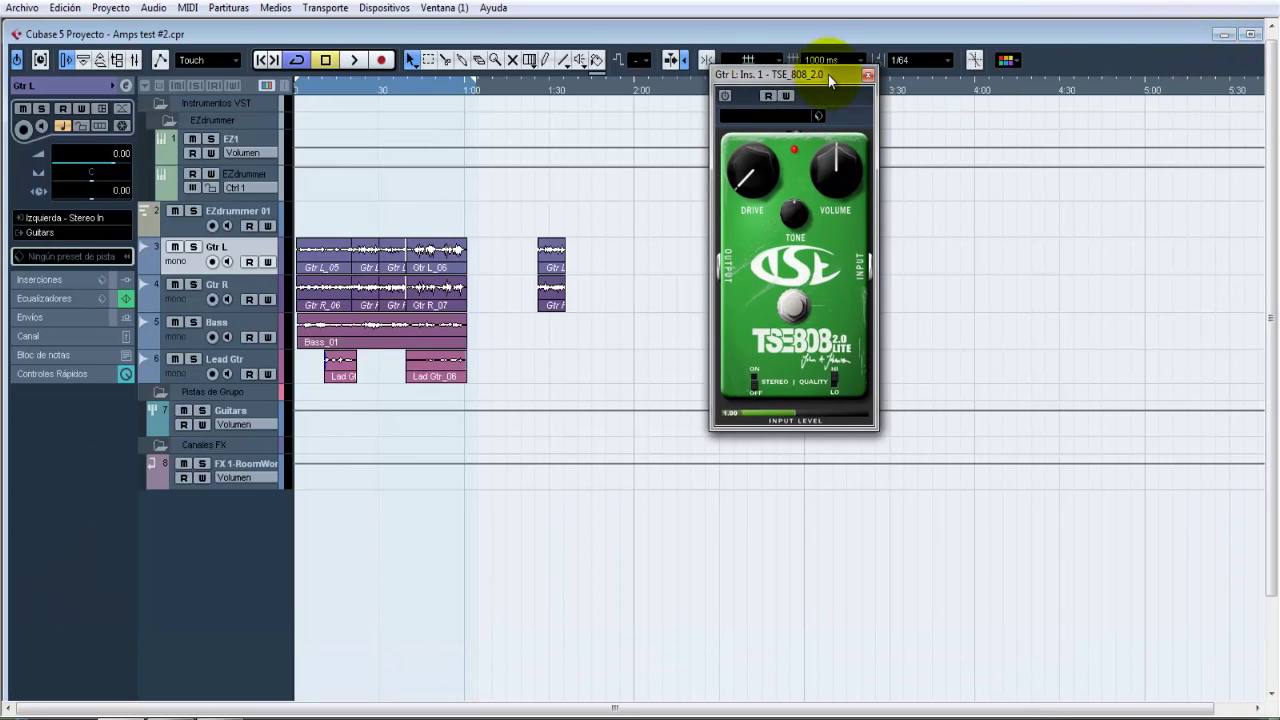
{"action": "left_click_drag", "start_coordinate": [828, 75], "coordinate": [798, 75]}
{"action": "left_click", "coordinate": [1250, 34]}
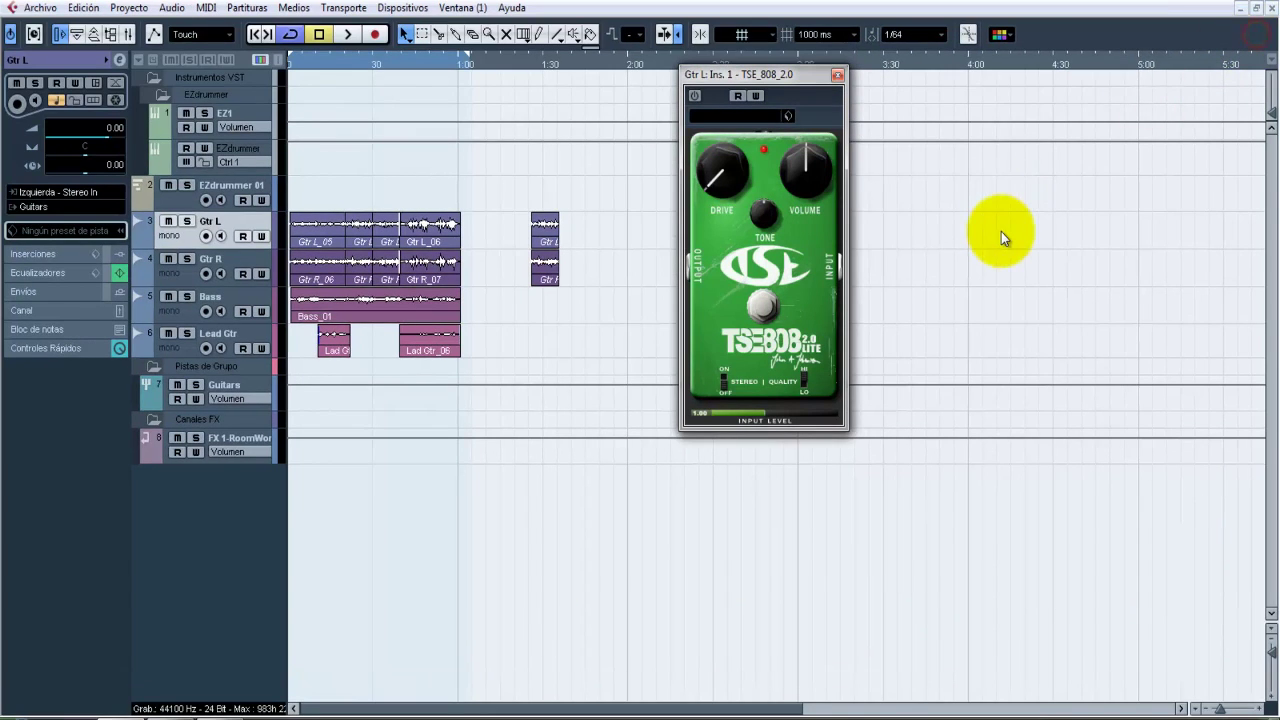
{"action": "key", "text": "F2"}
{"action": "key", "text": "F3"}
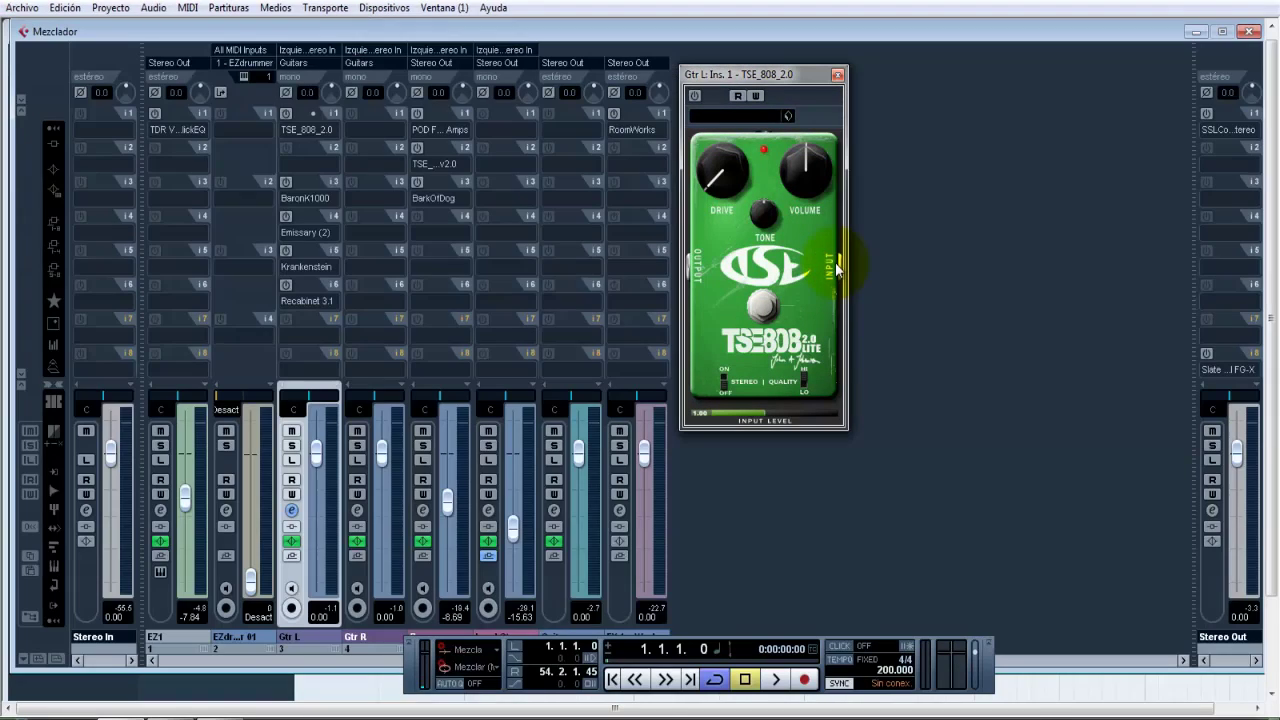
Examine the BaronK1000, Emissary (2) and Krankenstein amp editors on Gtr L and close each of them
{"action": "left_click", "coordinate": [313, 184]}
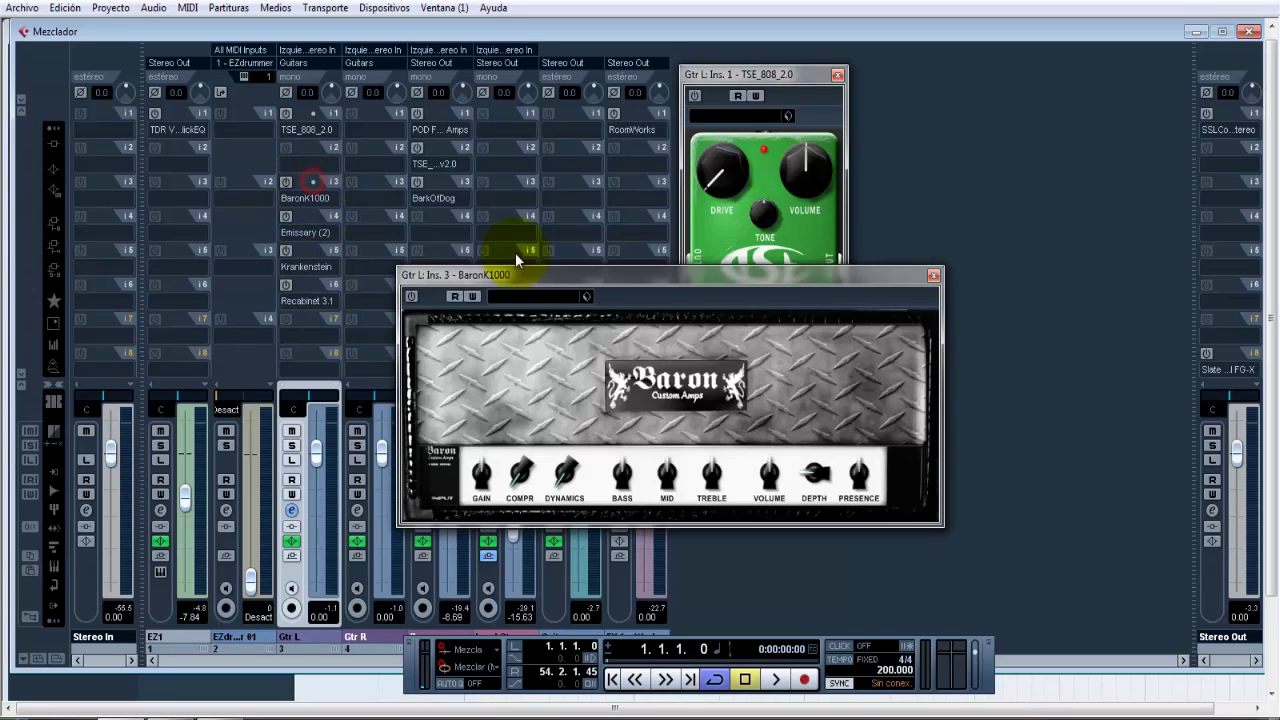
{"action": "left_click_drag", "start_coordinate": [571, 277], "coordinate": [659, 297]}
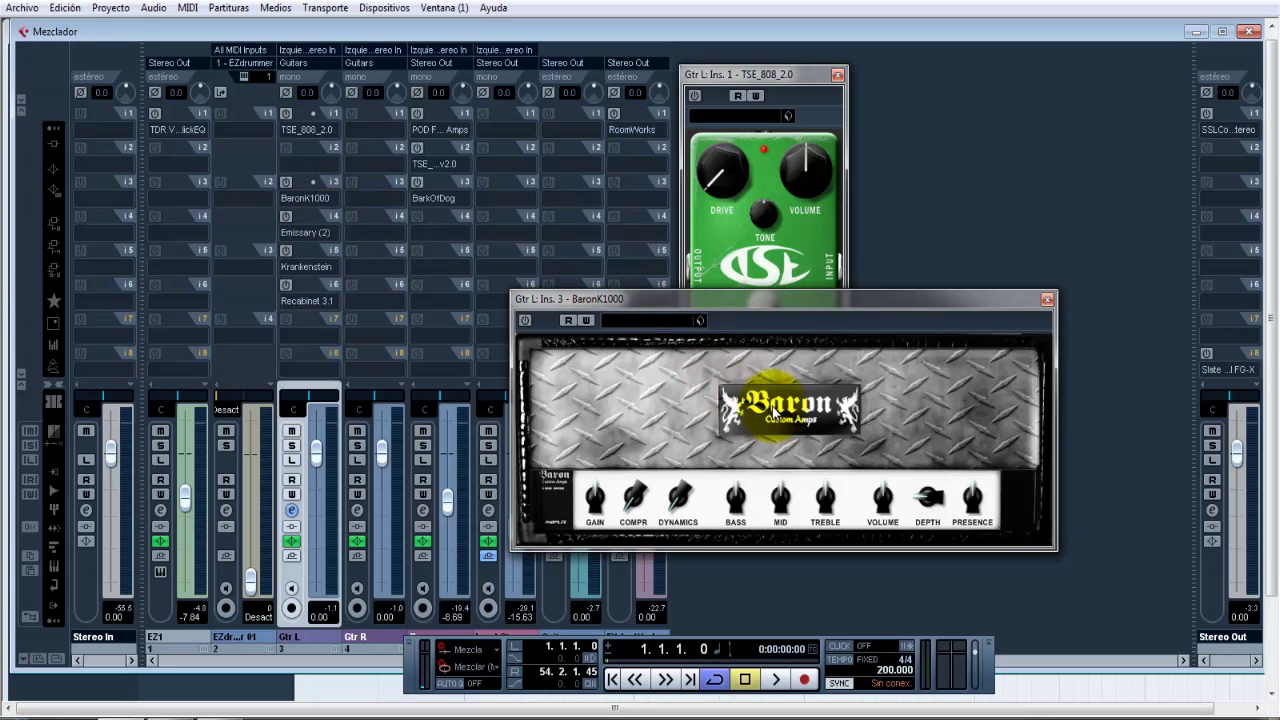
{"action": "left_click", "coordinate": [313, 218]}
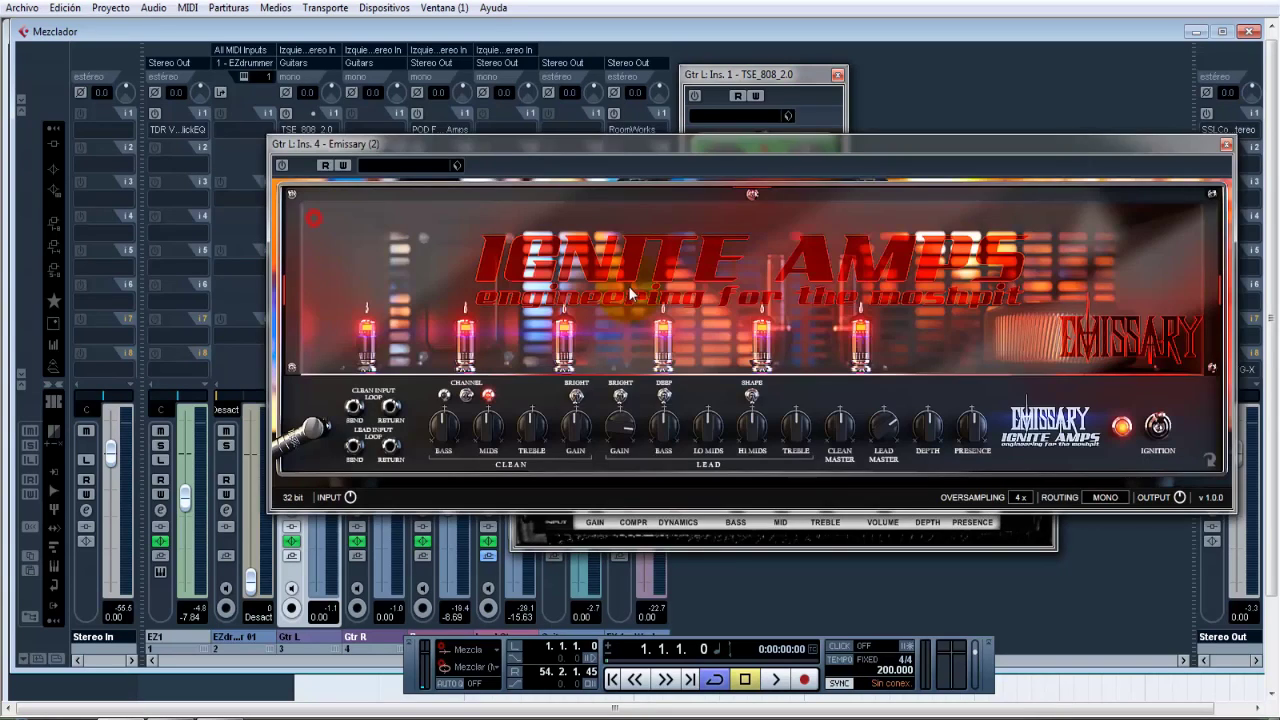
{"action": "left_click", "coordinate": [1226, 144]}
{"action": "left_click", "coordinate": [1047, 299]}
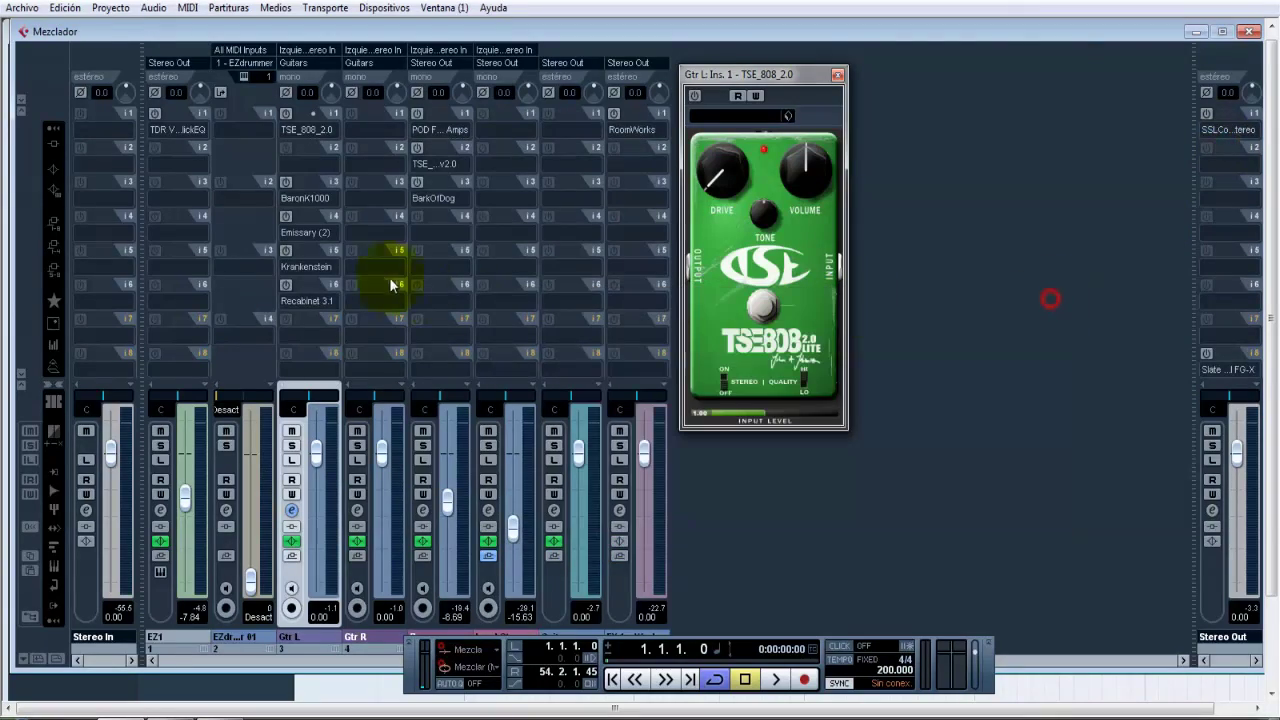
{"action": "left_click", "coordinate": [312, 250]}
{"action": "left_click_drag", "start_coordinate": [568, 13], "coordinate": [908, 131]}
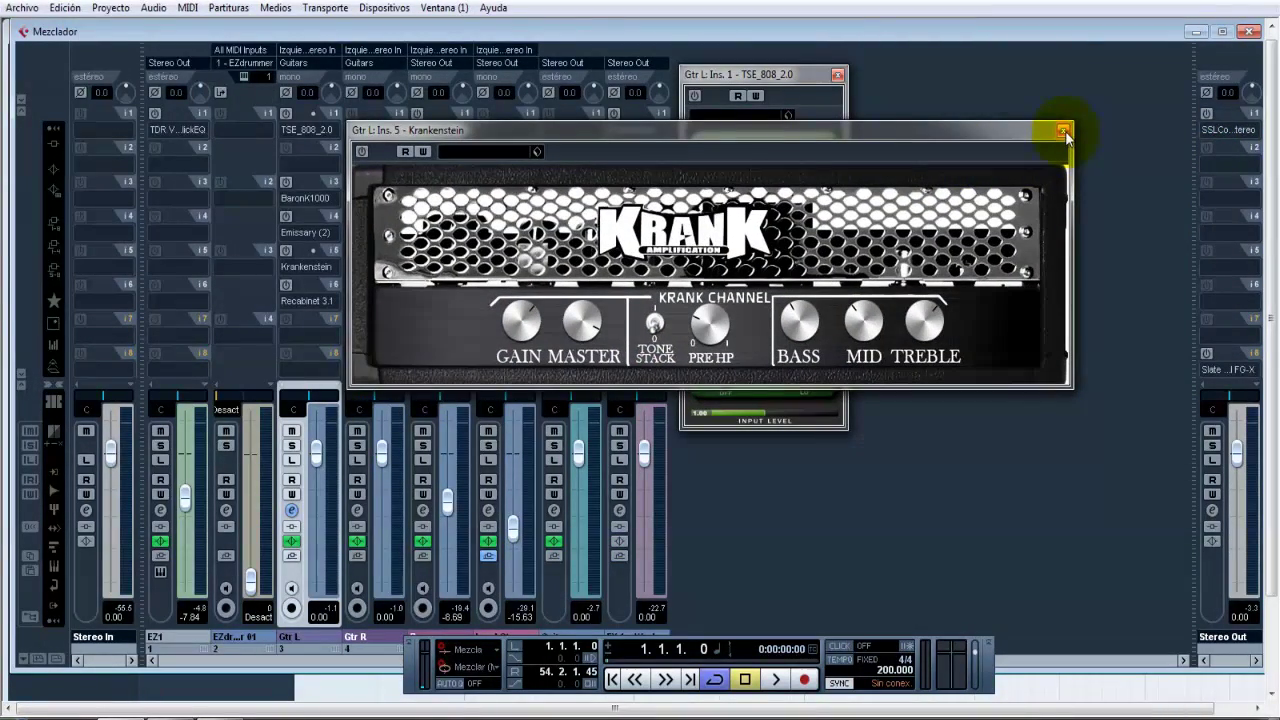
{"action": "left_click", "coordinate": [1064, 131]}
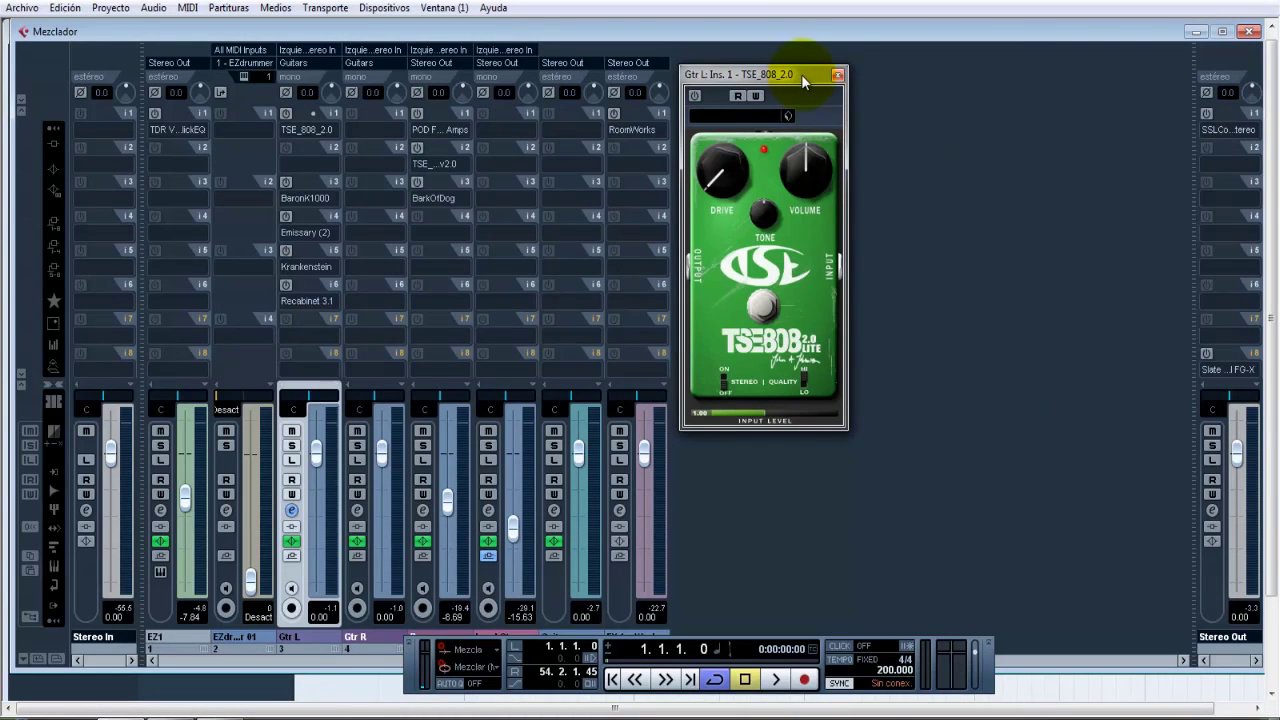
Close the TSE_808_2.0 editor and examine the cabinet and microphone settings of the Recabinet 3.1 insert on Gtr L
{"action": "left_click_drag", "start_coordinate": [801, 74], "coordinate": [799, 64]}
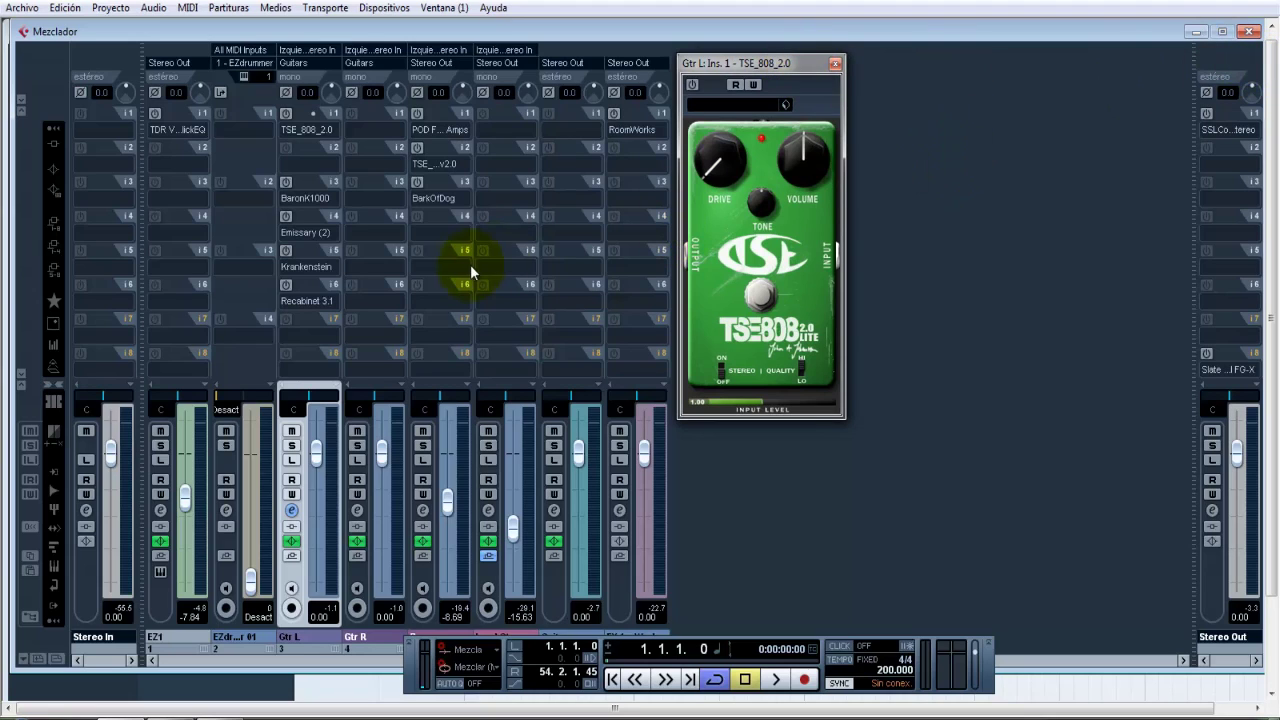
{"action": "left_click", "coordinate": [835, 64]}
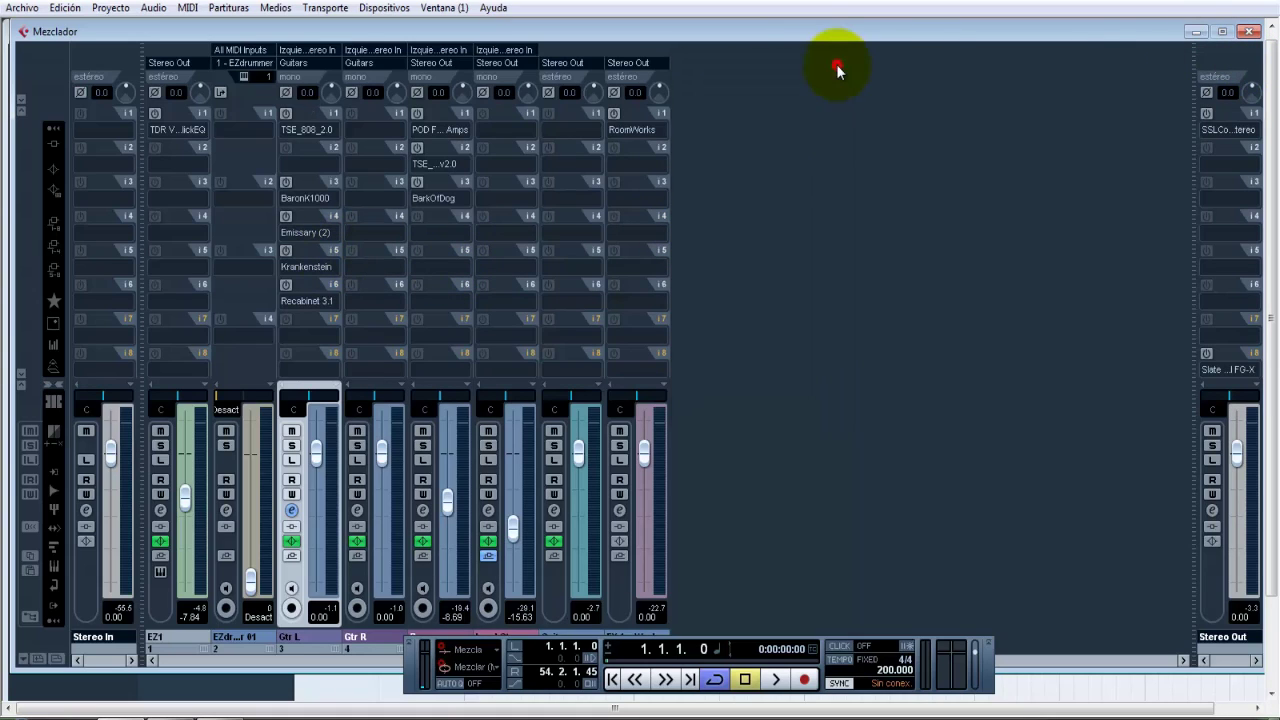
{"action": "left_click", "coordinate": [314, 285]}
{"action": "left_click_drag", "start_coordinate": [806, 294], "coordinate": [794, 118]}
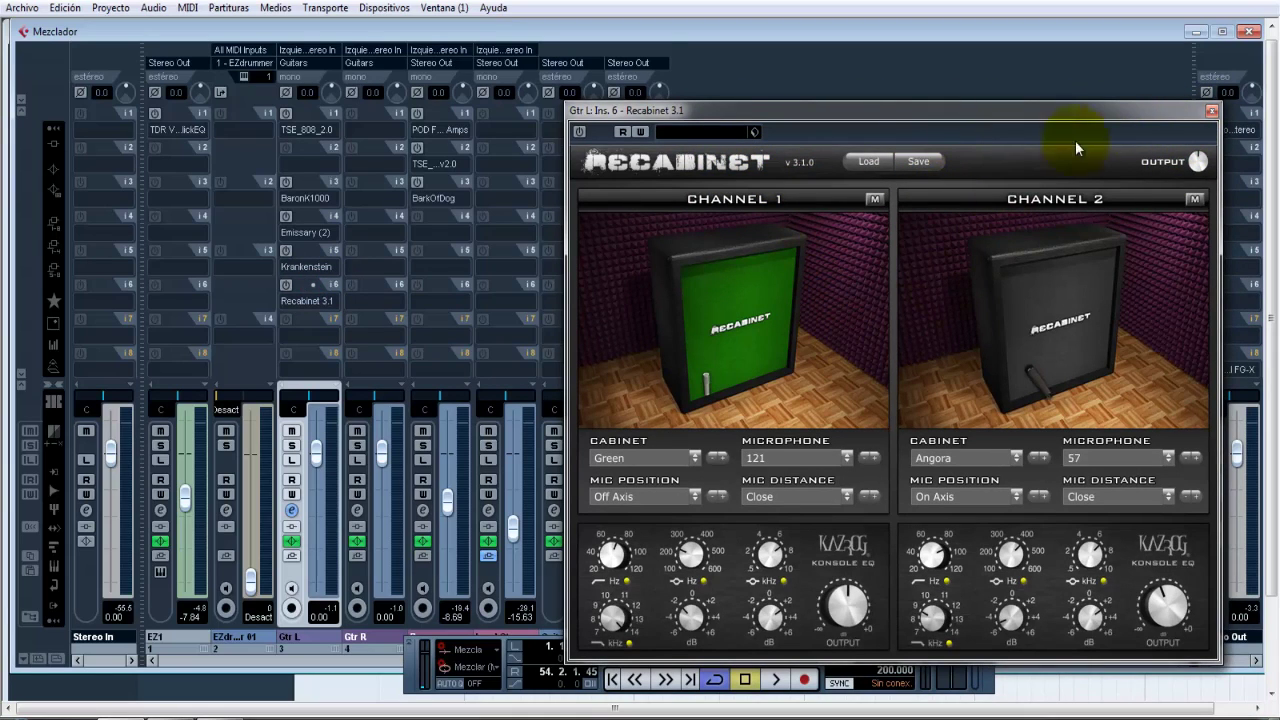
{"action": "left_click", "coordinate": [1208, 112]}
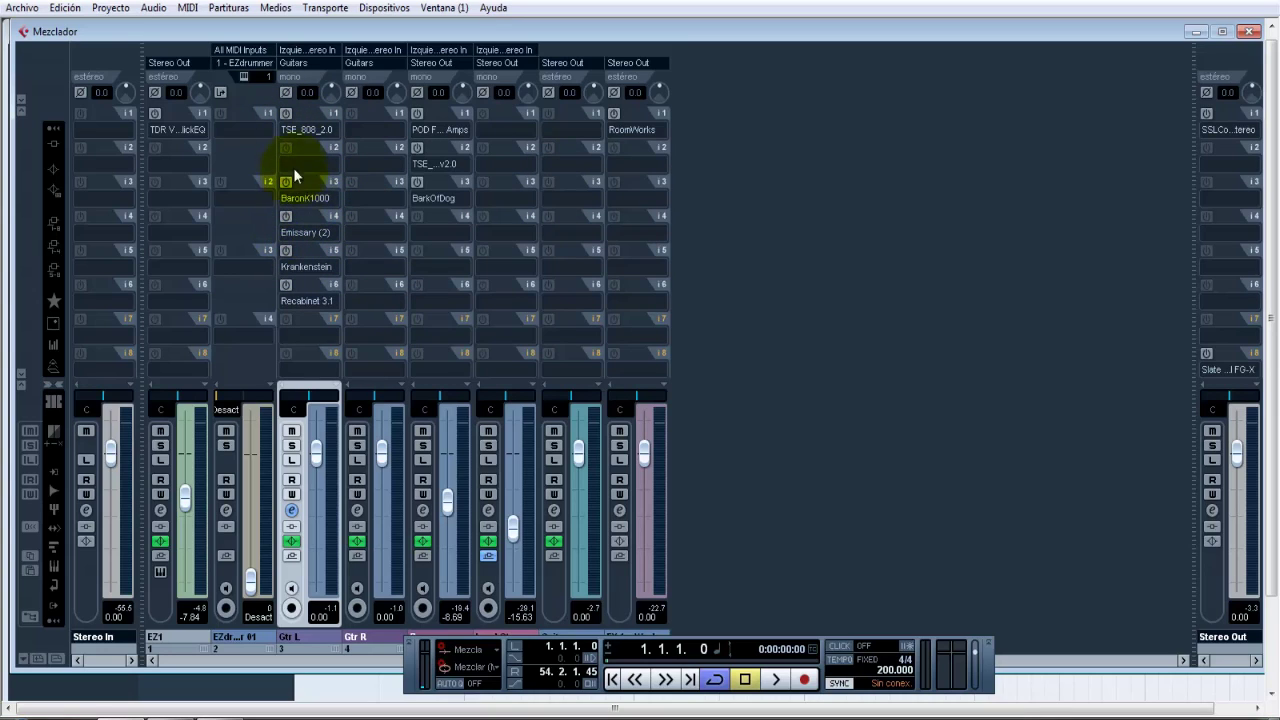
Activate the TSE_808_2.0, Recabinet 3.1 and BaronK1000 inserts on the Gtr L channel
{"action": "left_click", "coordinate": [287, 113]}
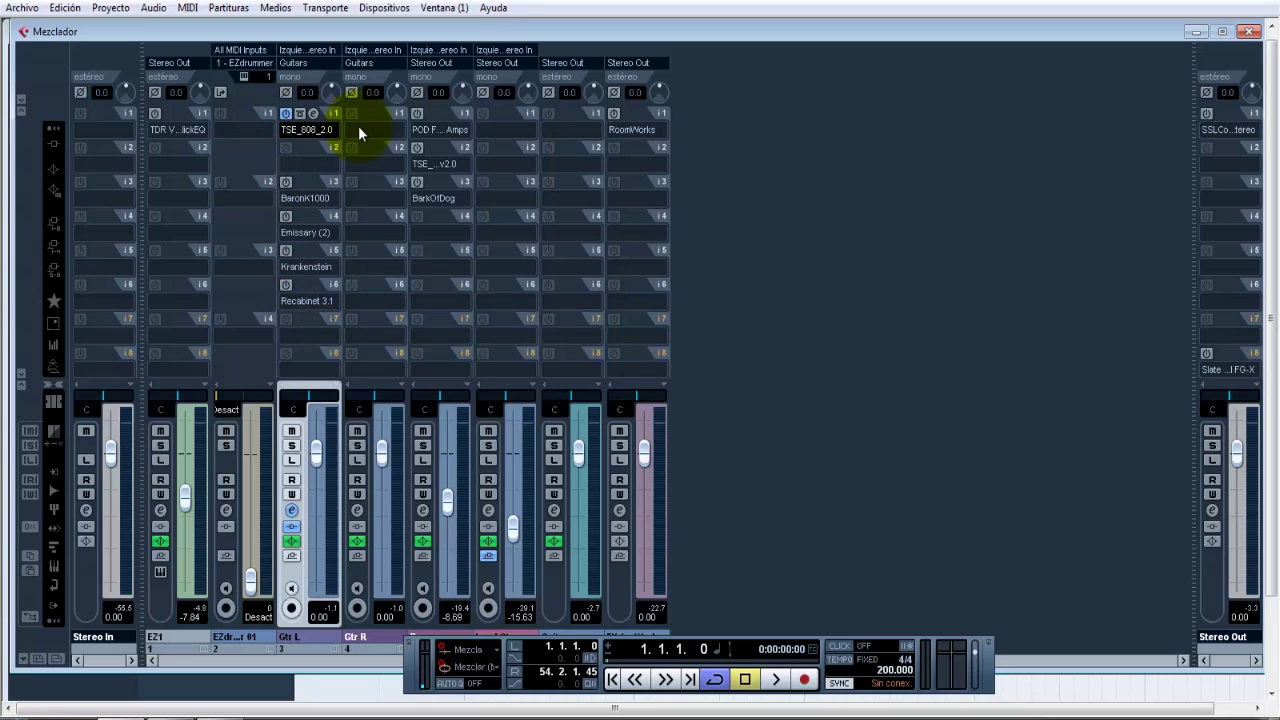
{"action": "left_click", "coordinate": [287, 284]}
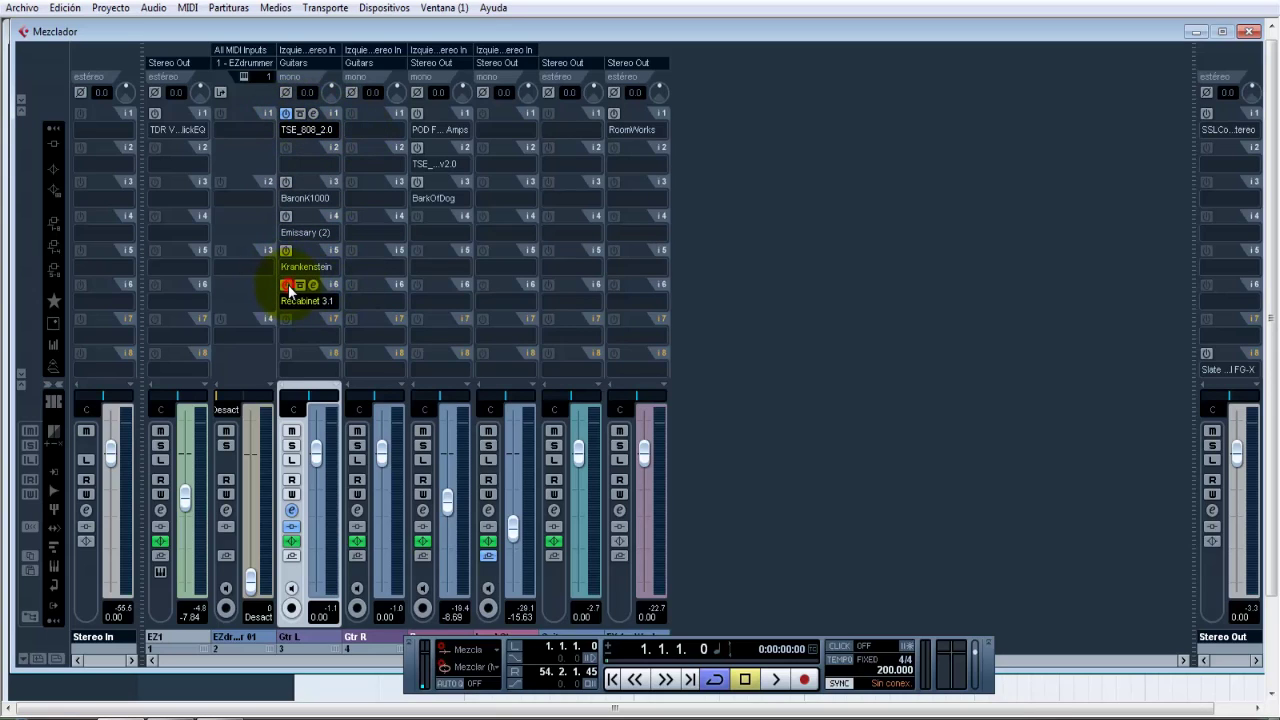
{"action": "left_click", "coordinate": [286, 182]}
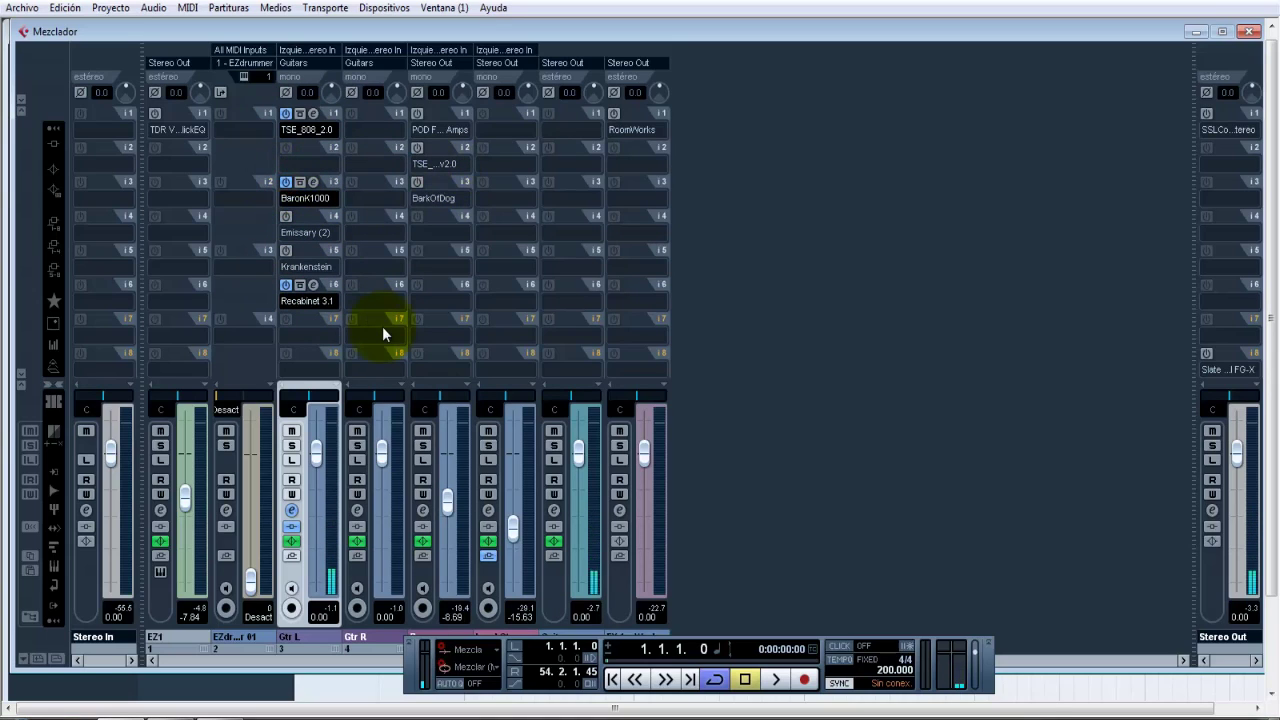
Solo the Gtr L channel and listen to it through the BaronK1000 amp with its editor open, stopping playback at the end
{"action": "left_click", "coordinate": [291, 445]}
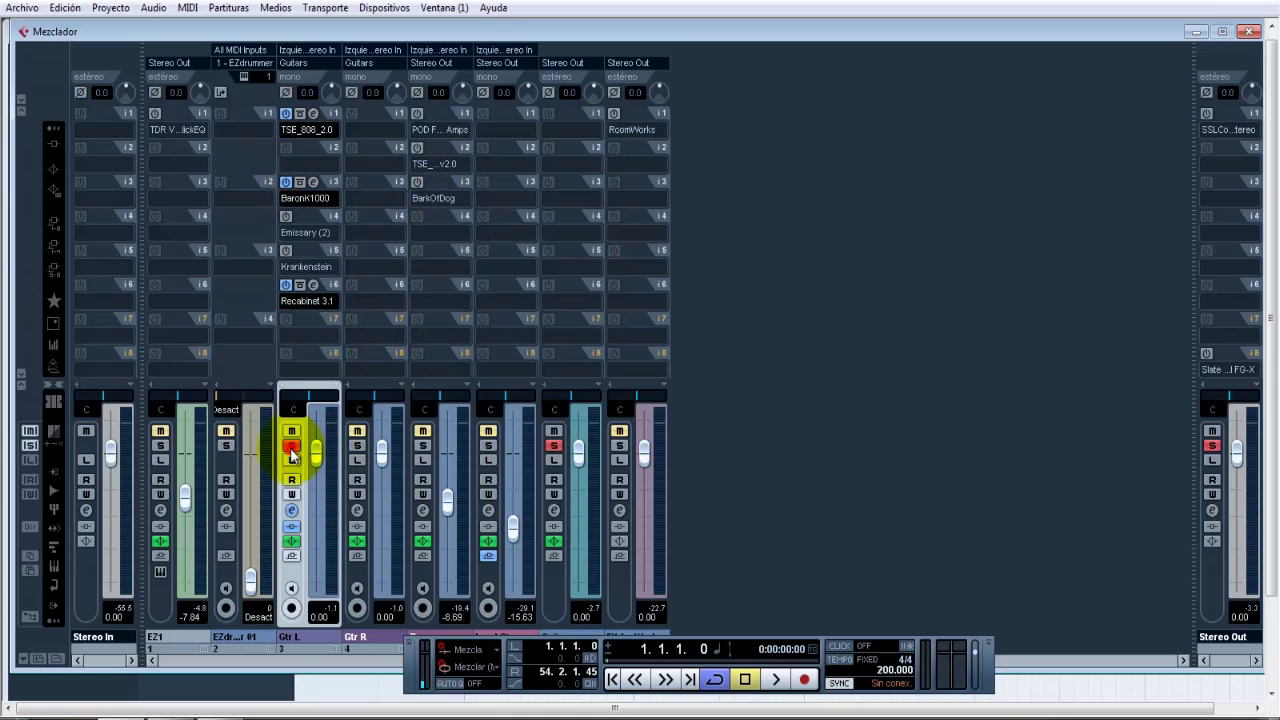
{"action": "key", "text": "space"}
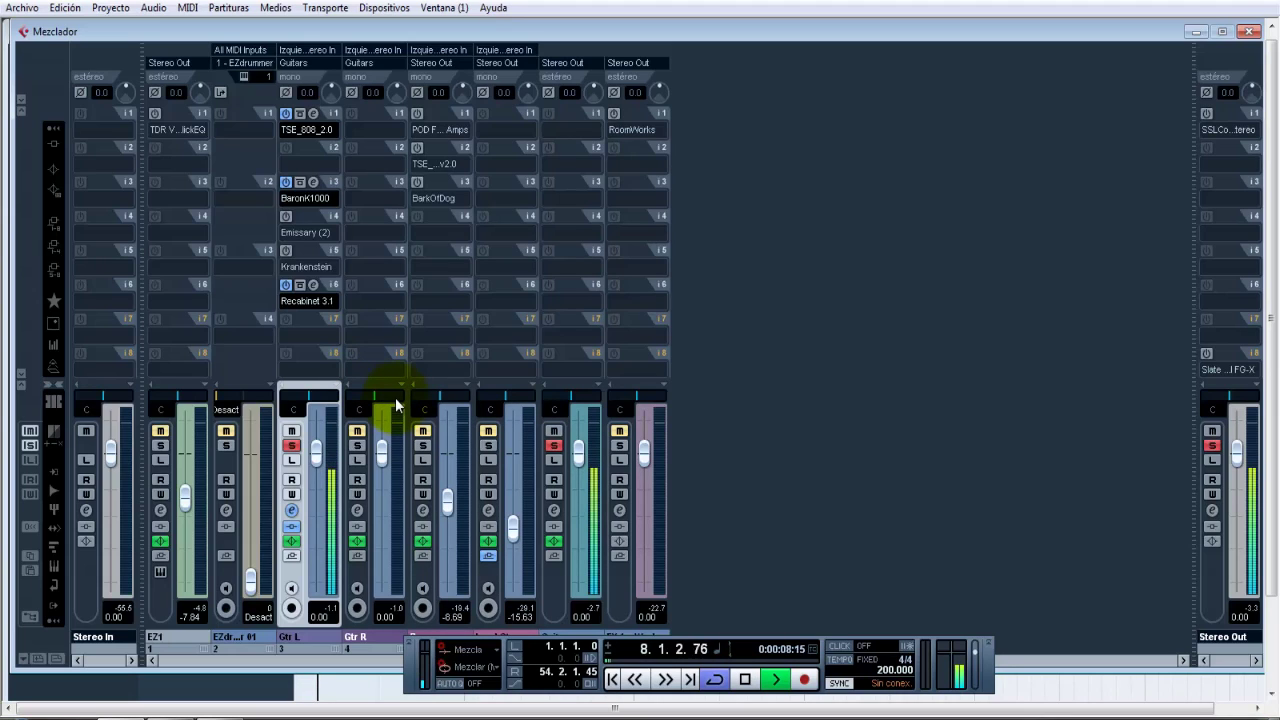
{"action": "left_click", "coordinate": [314, 181]}
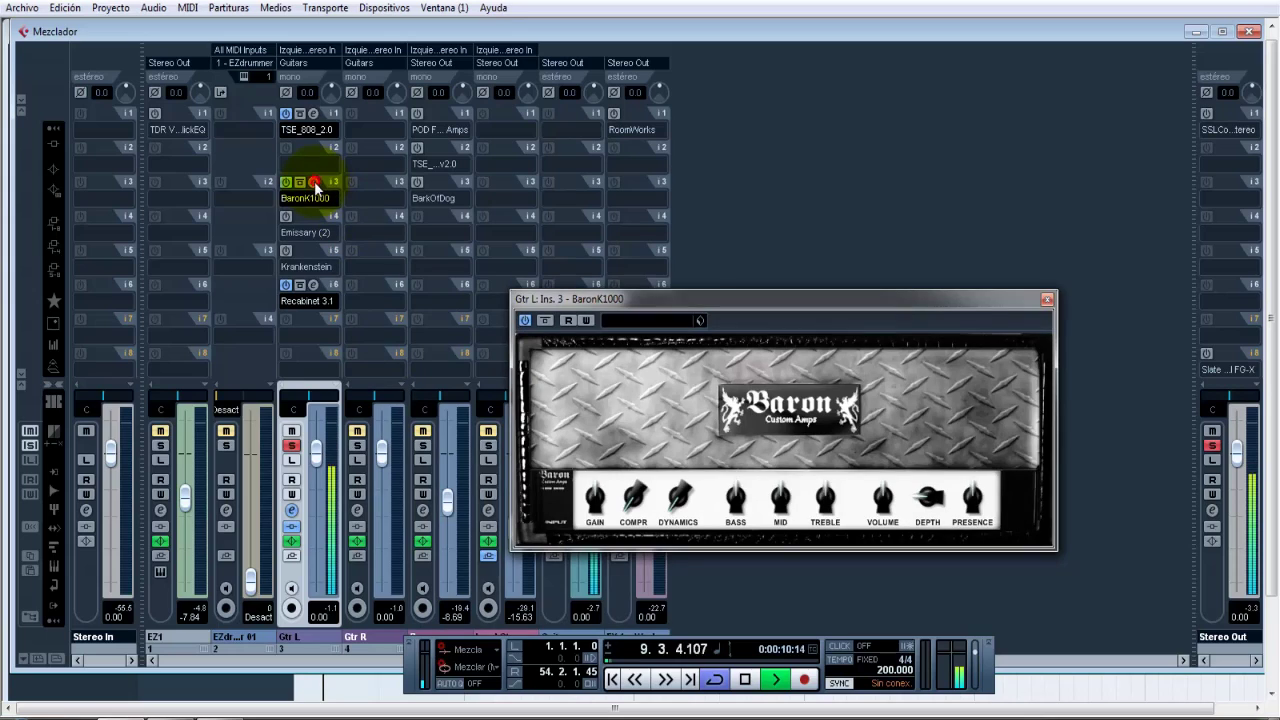
{"action": "key", "text": "space"}
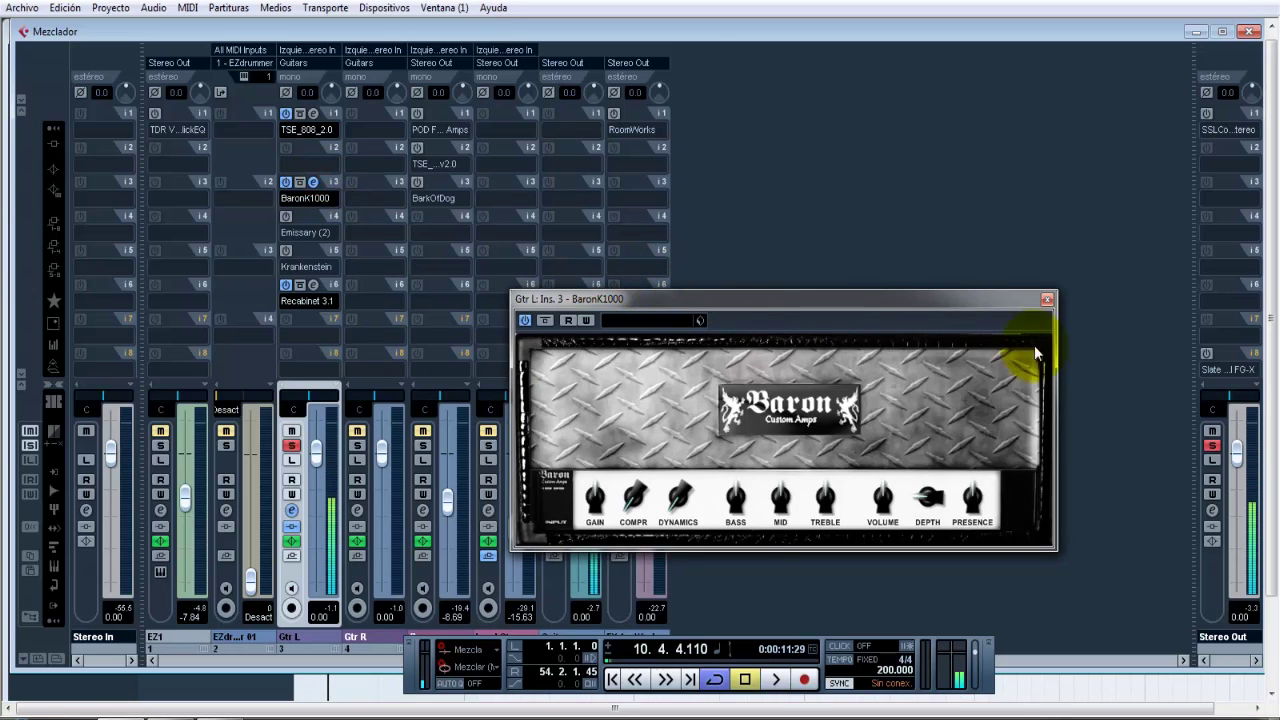
Close the BaronK1000 editor and examine the drive, volume and tone settings of the TSE_808_2.0 pedal on Gtr L
{"action": "left_click", "coordinate": [1047, 300]}
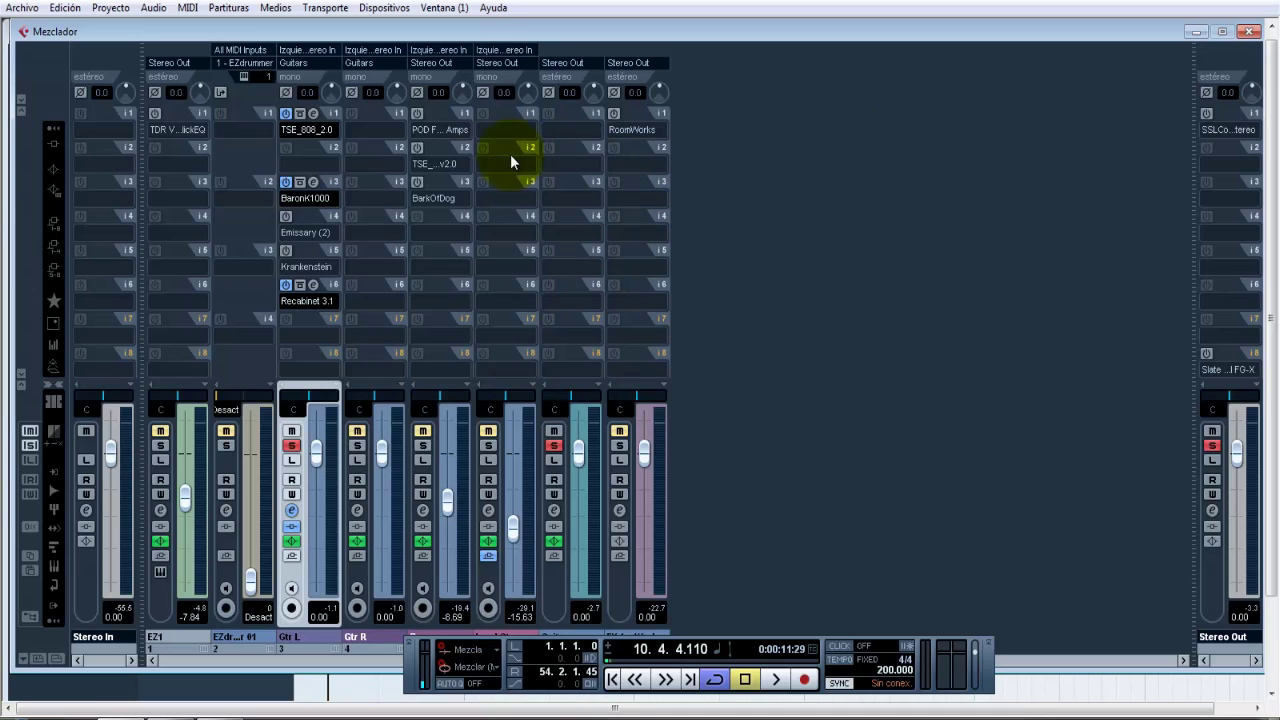
{"action": "left_click", "coordinate": [313, 113]}
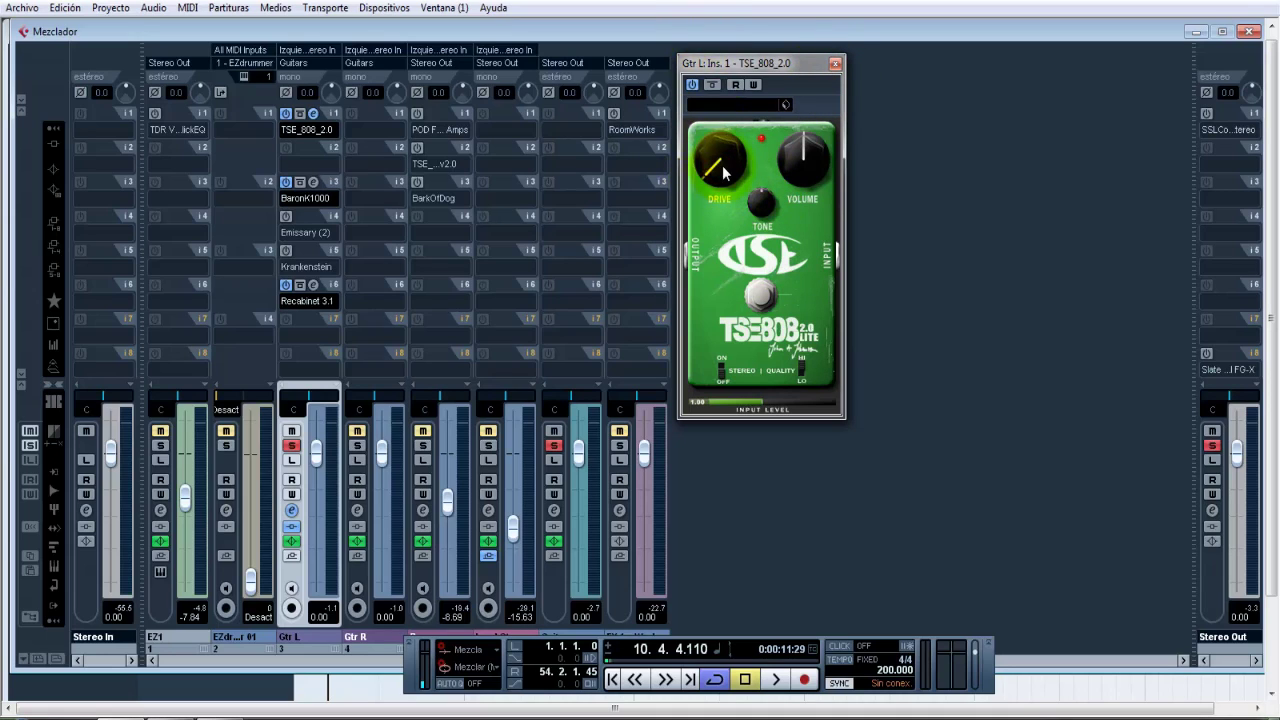
{"action": "left_click", "coordinate": [835, 63]}
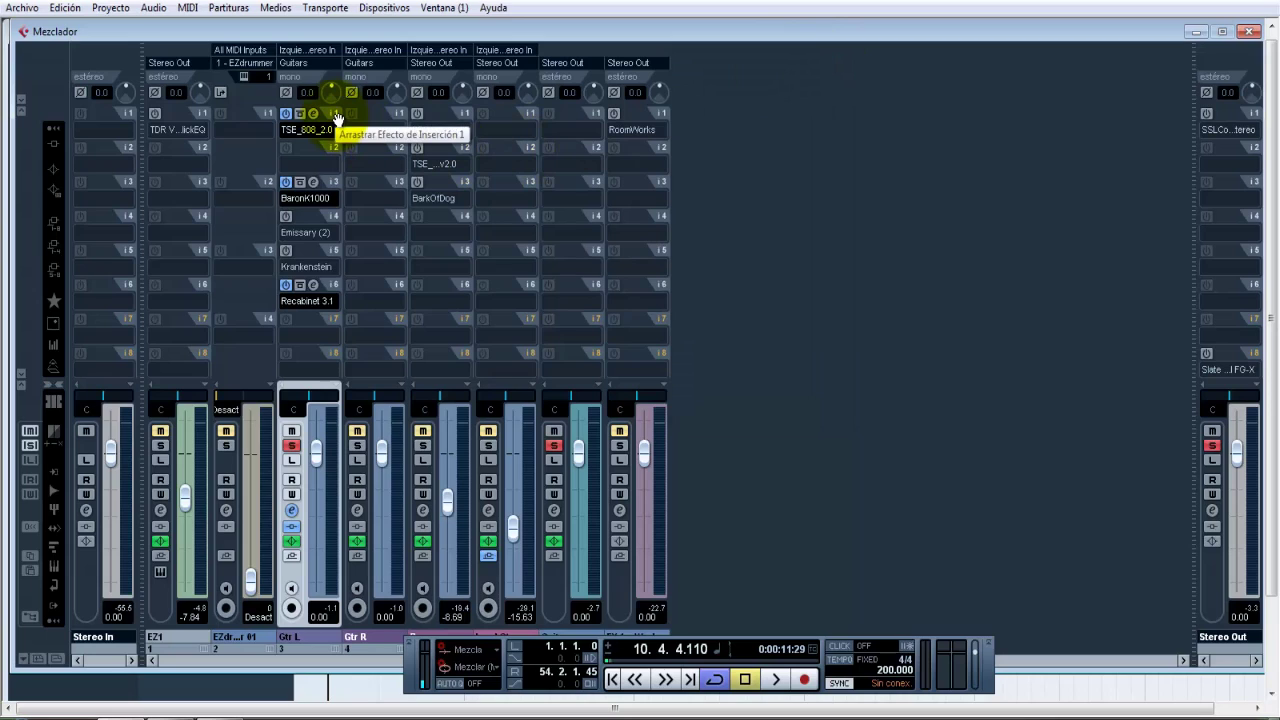
Copy the TSE_808_2.0 pedal from insert 1 to insert 2 on Gtr L and compare both editors side by side
{"action": "left_click_drag", "start_coordinate": [333, 113], "coordinate": [333, 149]}
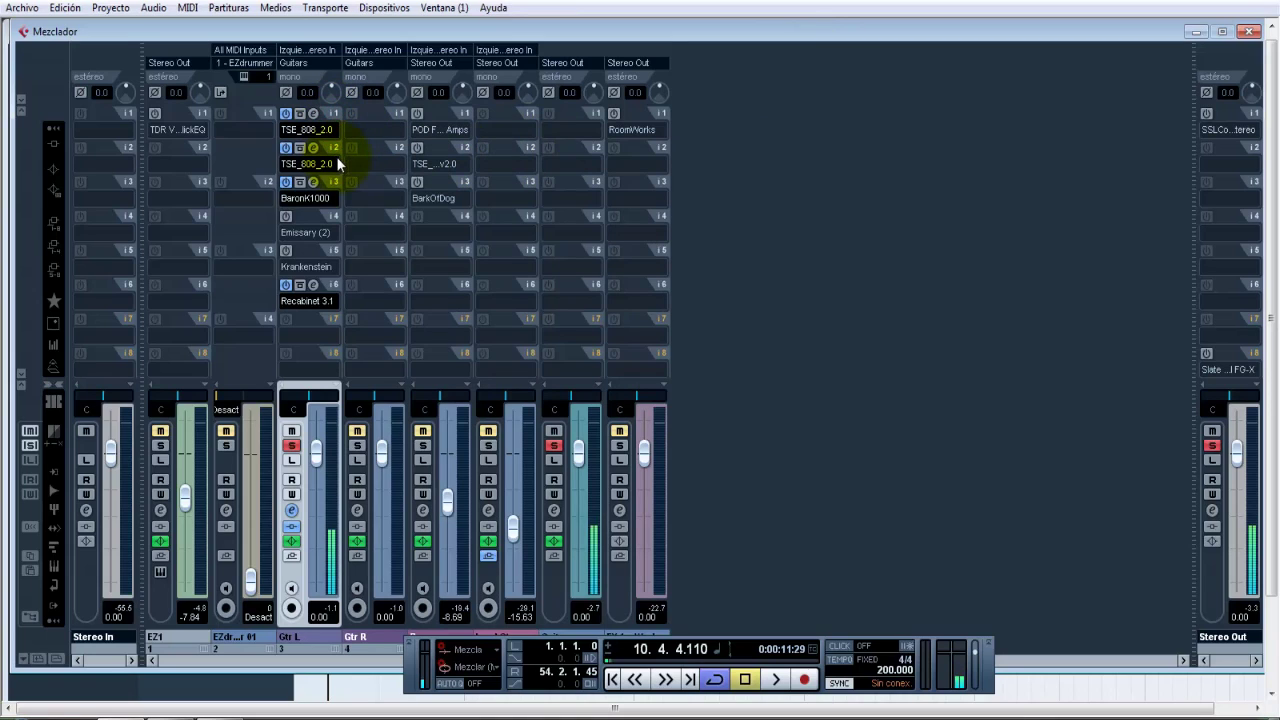
{"action": "left_click", "coordinate": [300, 158]}
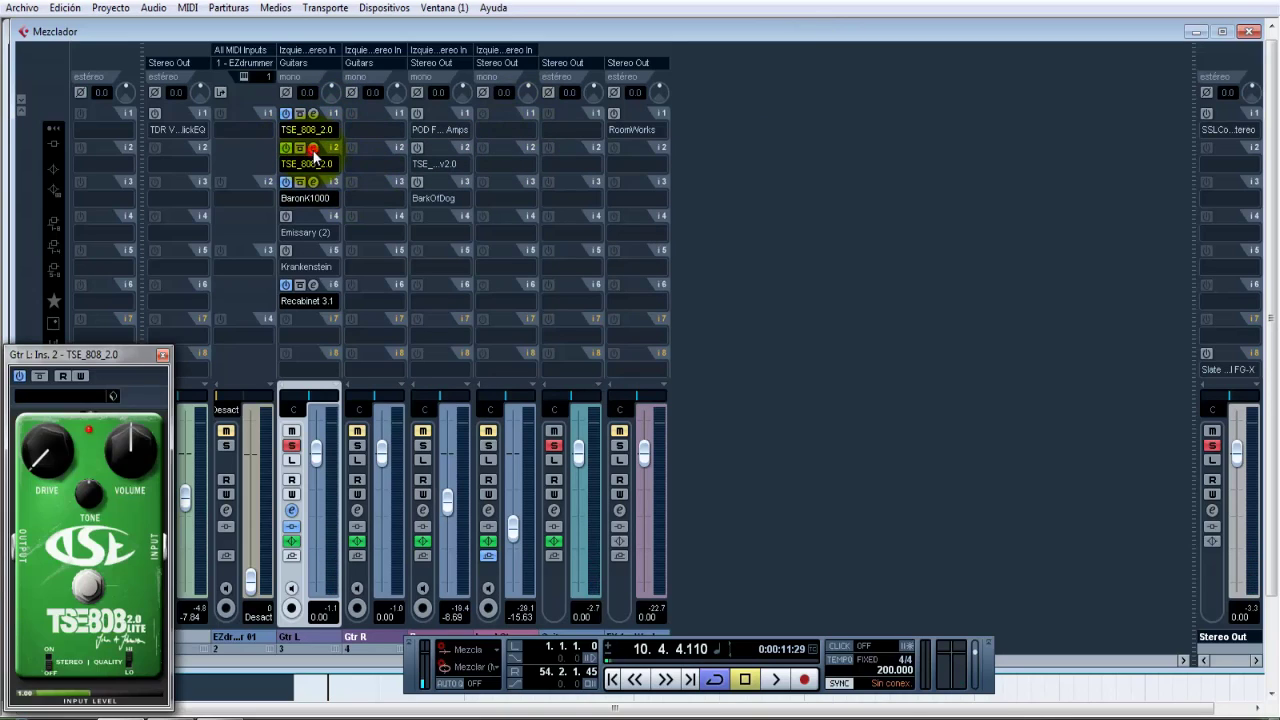
{"action": "left_click", "coordinate": [173, 358]}
{"action": "left_click", "coordinate": [313, 147]}
{"action": "left_click", "coordinate": [313, 113]}
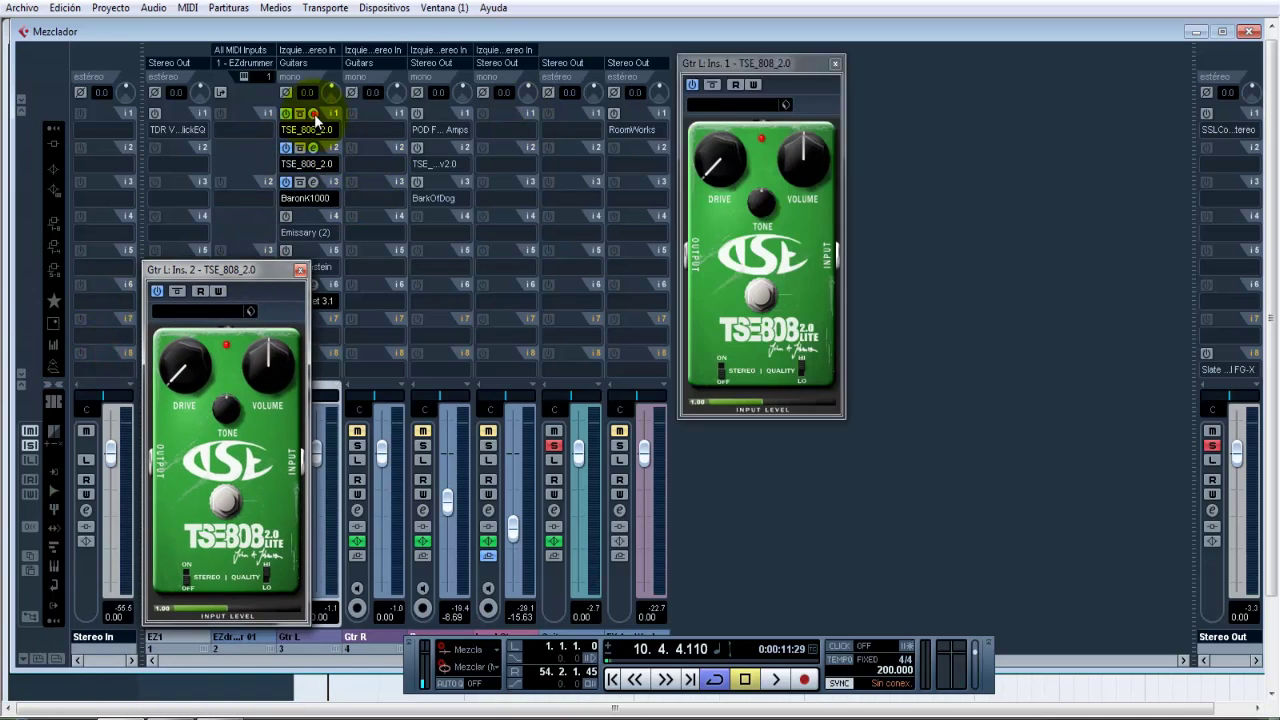
{"action": "left_click_drag", "start_coordinate": [276, 266], "coordinate": [644, 74]}
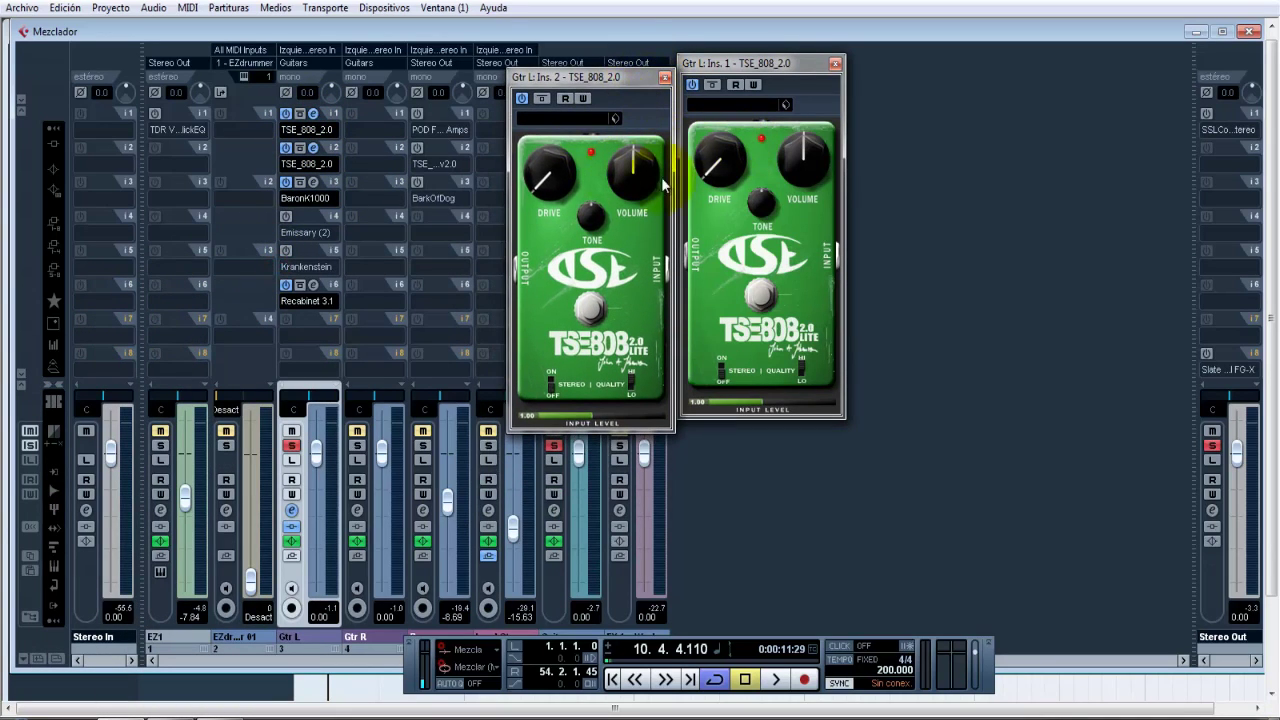
{"action": "left_click", "coordinate": [664, 77]}
{"action": "left_click", "coordinate": [835, 63]}
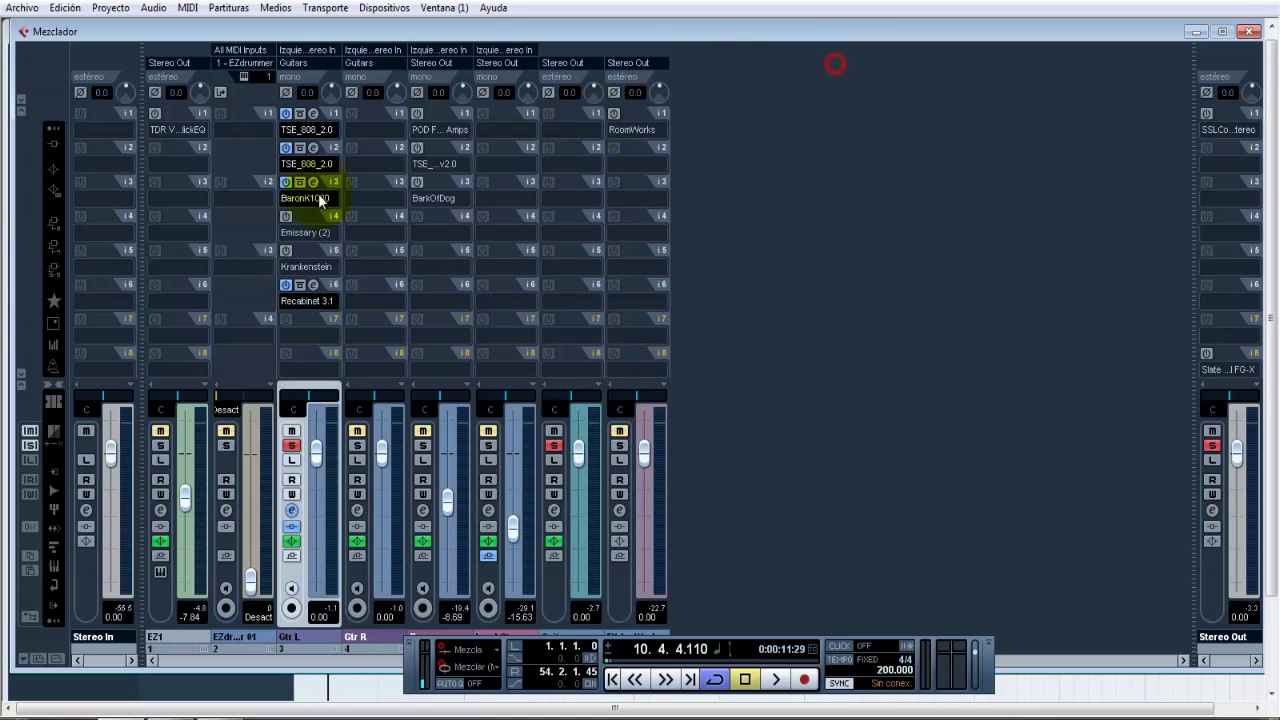
Play Gtr L while switching the second TSE_808_2.0 pedal on and off to compare the sound, leaving it active and stopping playback
{"action": "key", "text": "space"}
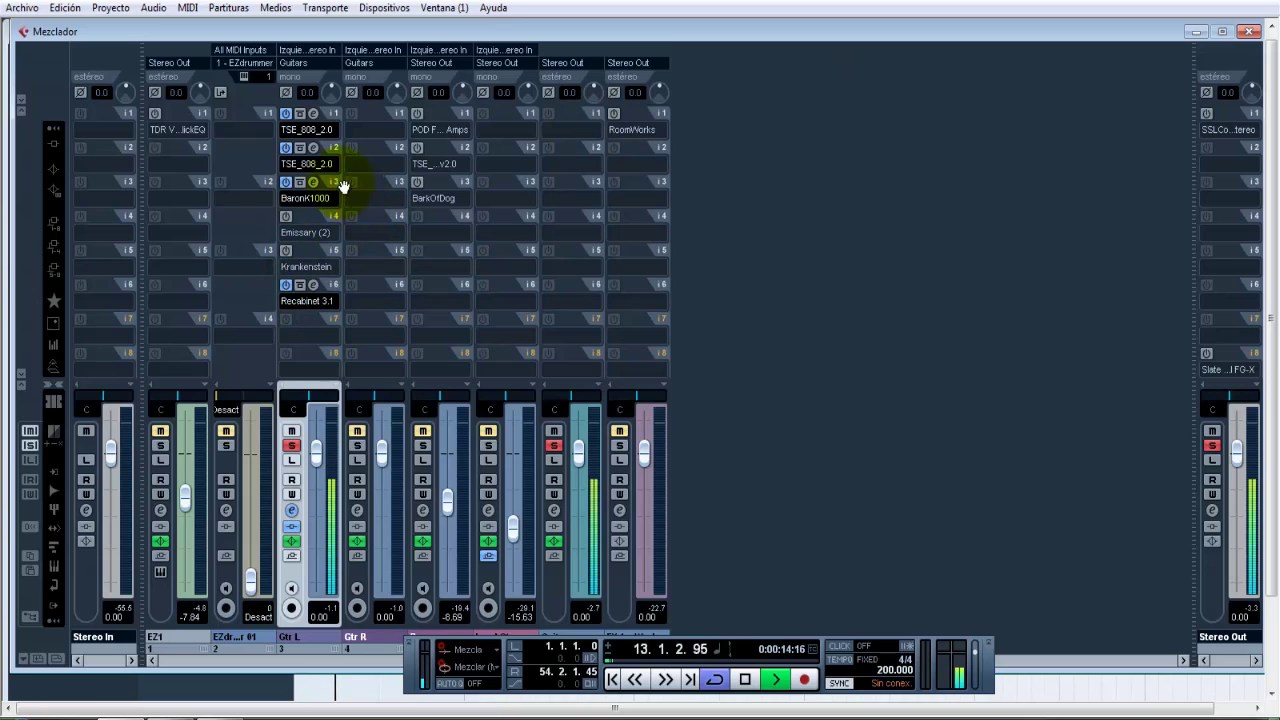
{"action": "left_click", "coordinate": [286, 149]}
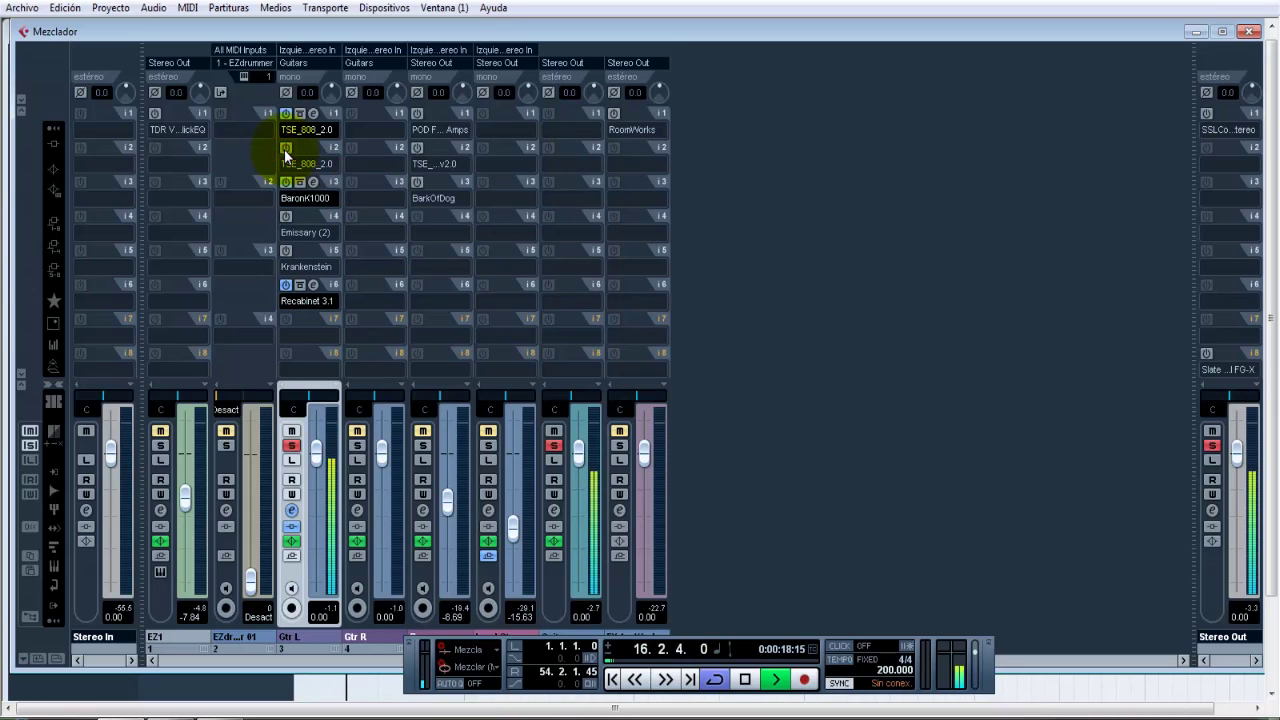
{"action": "left_click", "coordinate": [285, 148]}
{"action": "left_click", "coordinate": [285, 148]}
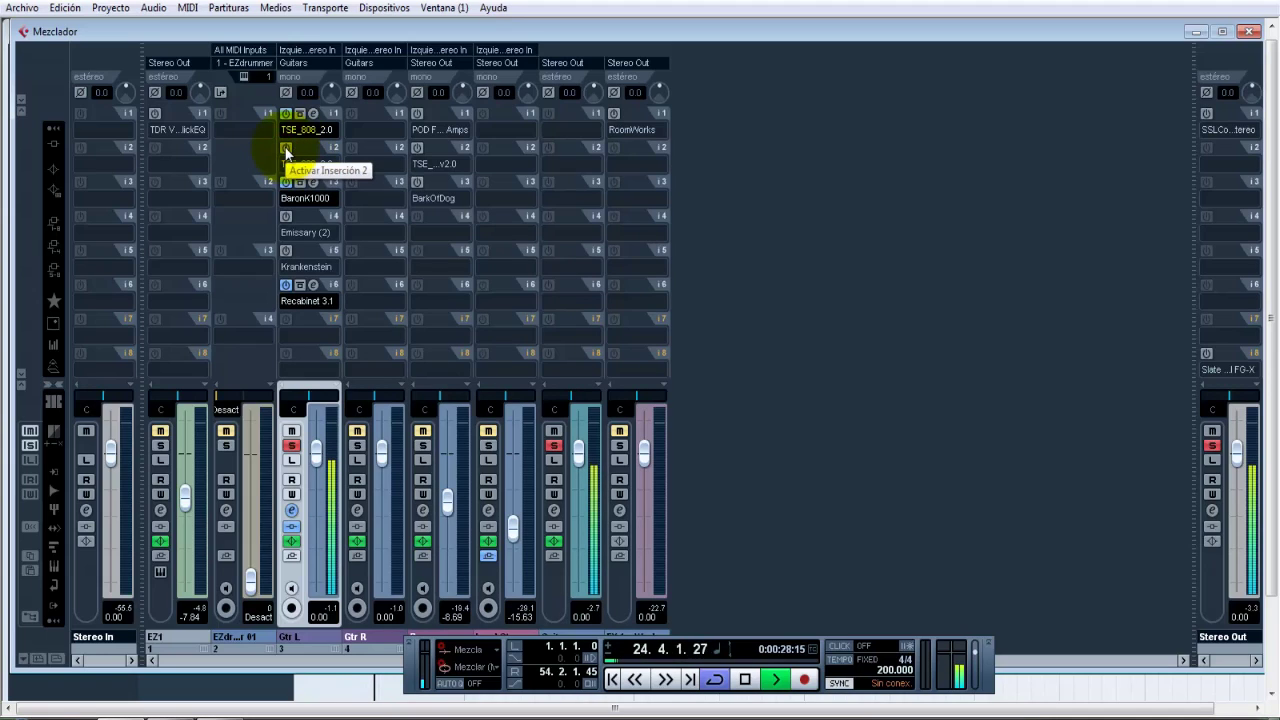
{"action": "left_click", "coordinate": [286, 149]}
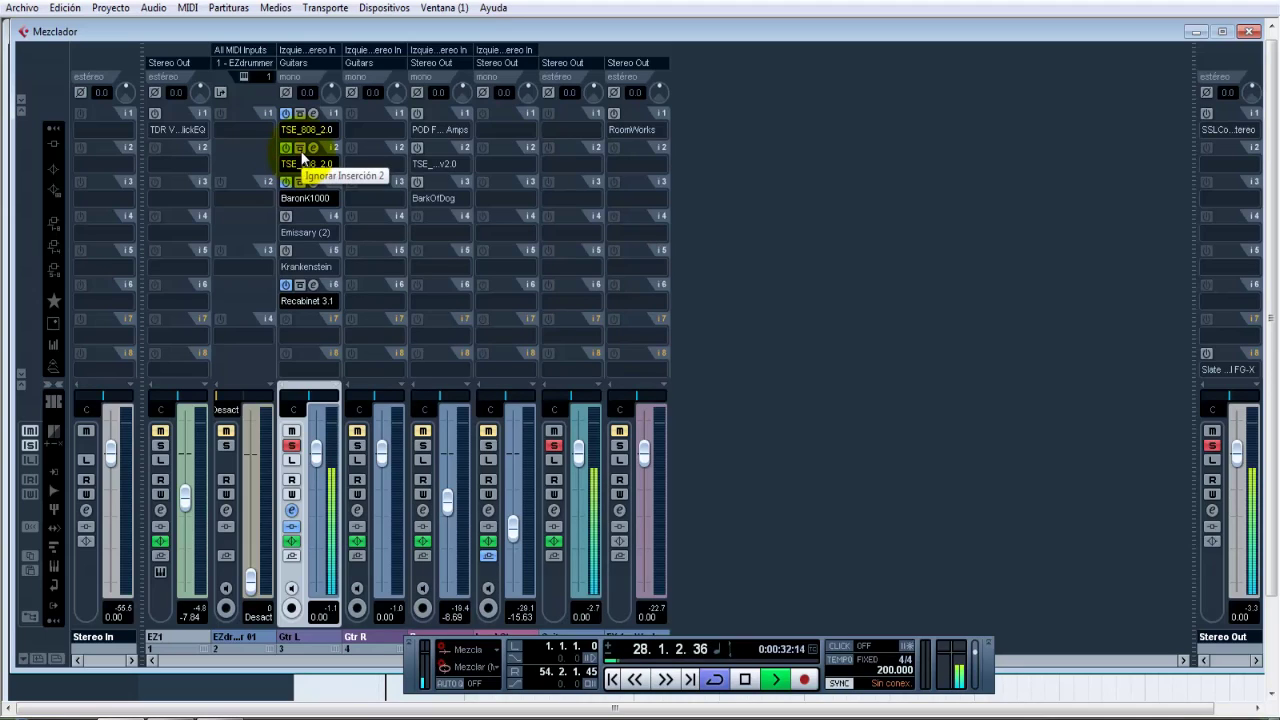
{"action": "left_click", "coordinate": [300, 150]}
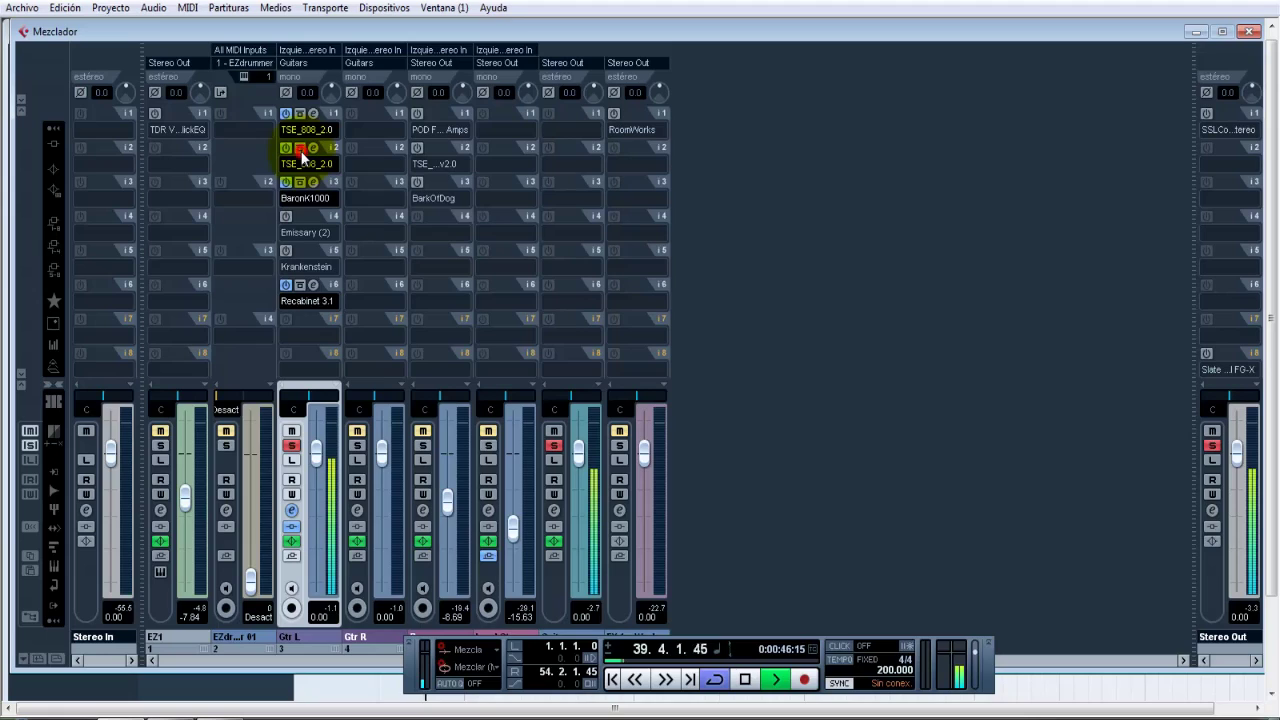
{"action": "key", "text": "space"}
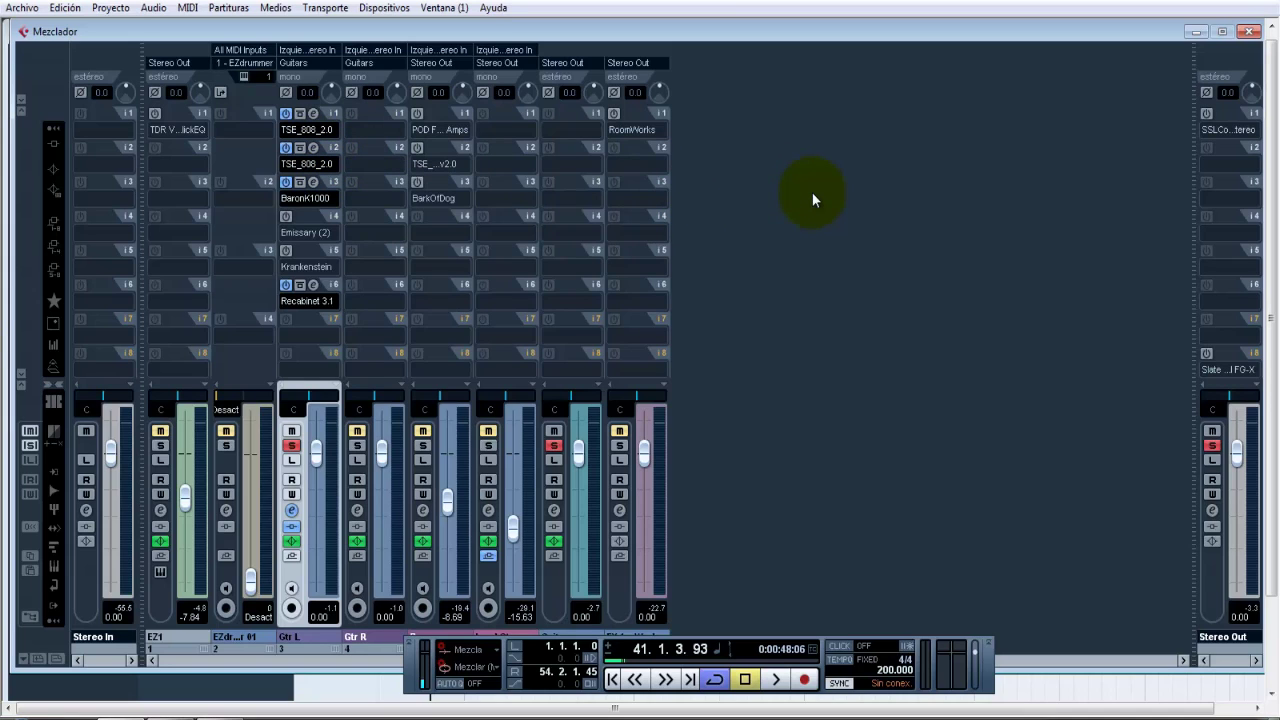
Replay Gtr L from about 0:38, toggling the bypass of the second TSE_808_2.0 pedal to compare, and stop playback
{"action": "left_click", "coordinate": [1249, 31]}
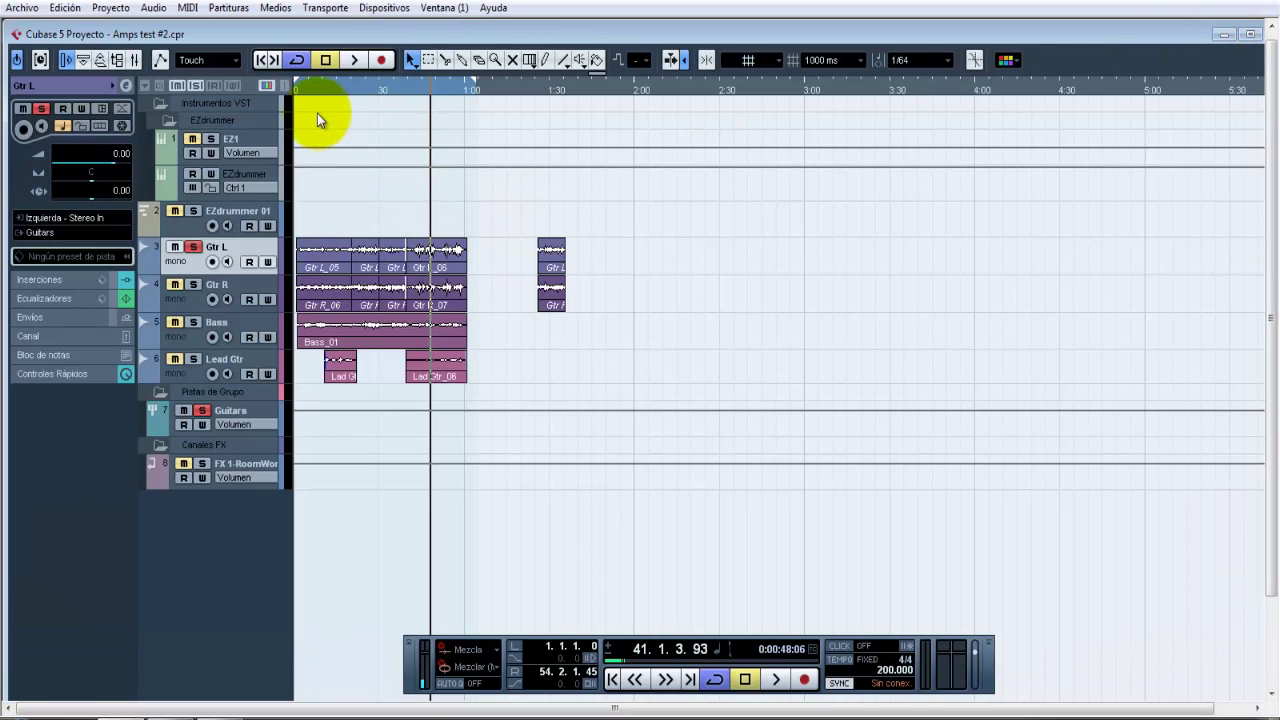
{"action": "left_click", "coordinate": [401, 90]}
{"action": "key", "text": "space"}
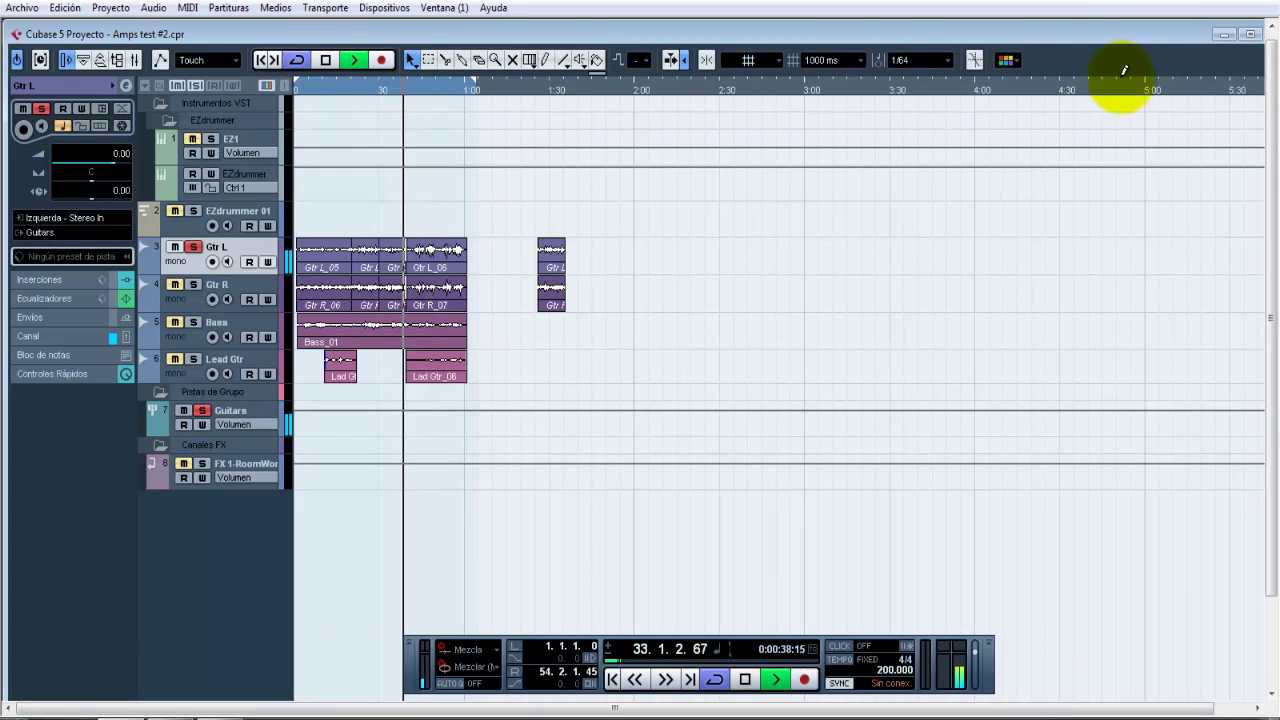
{"action": "key", "text": "F3"}
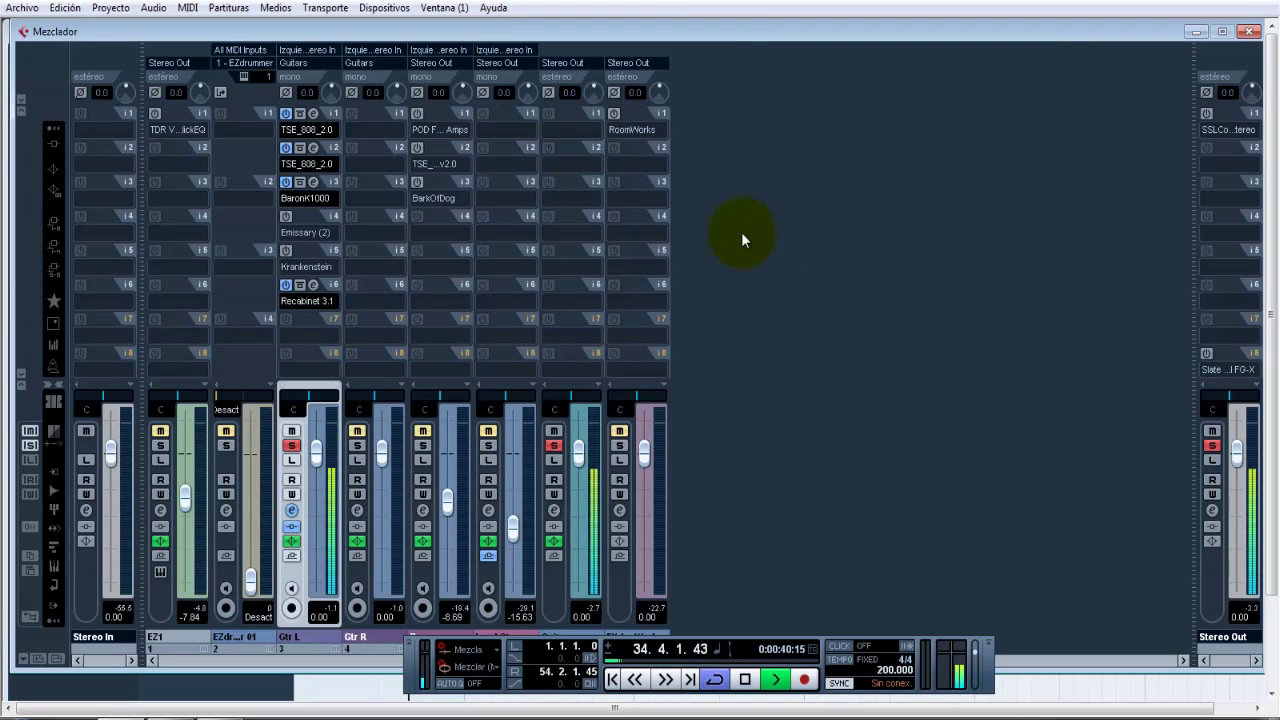
{"action": "left_click", "coordinate": [299, 150]}
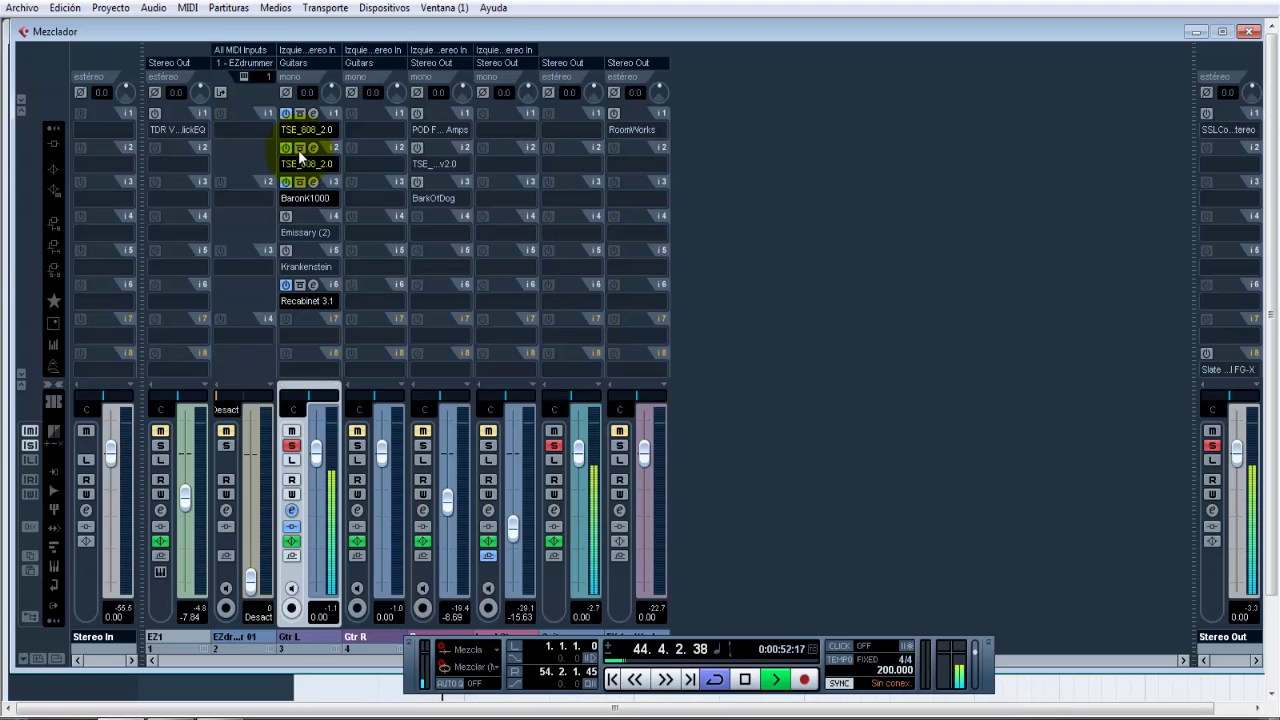
{"action": "key", "text": "space"}
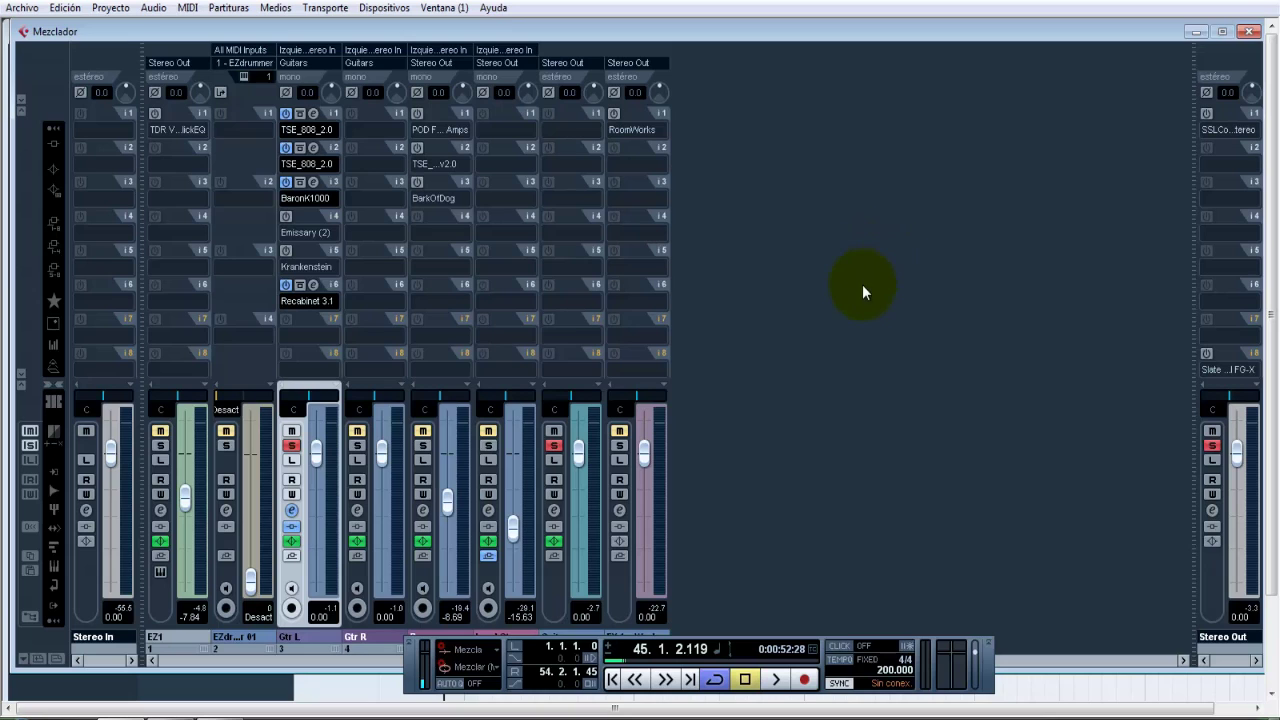
{"action": "left_click", "coordinate": [1249, 31]}
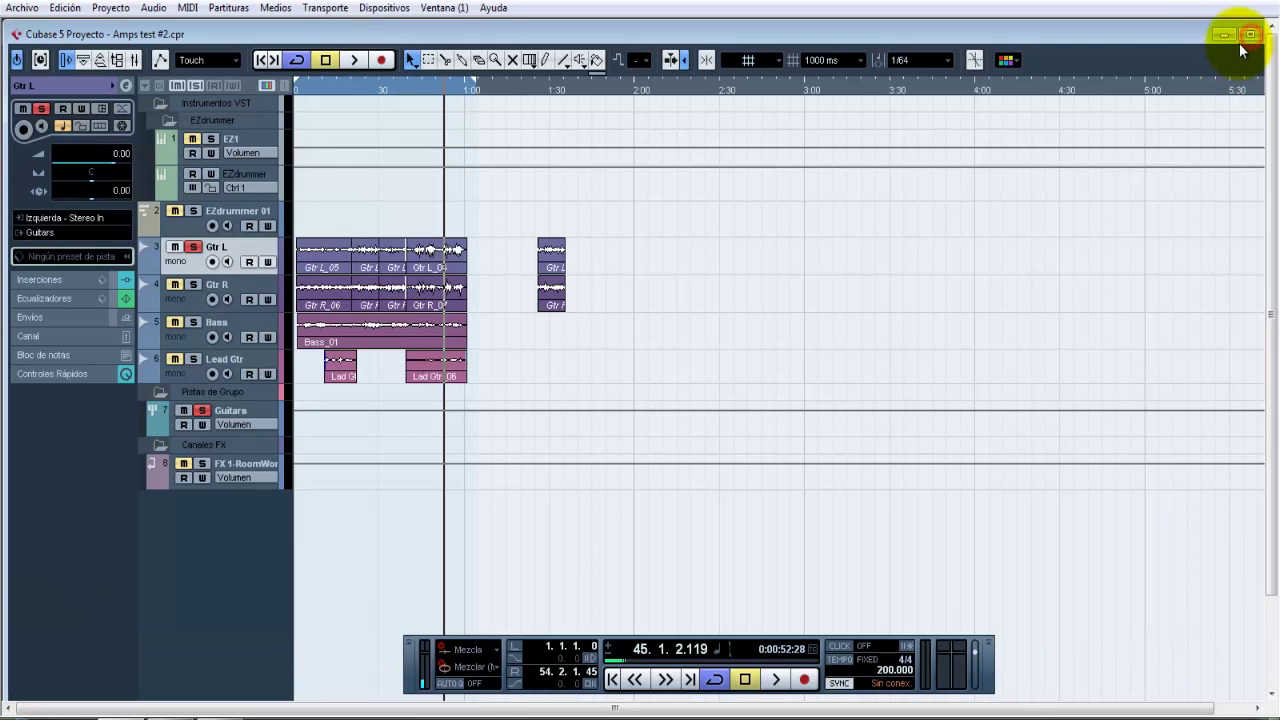
{"action": "left_click", "coordinate": [1239, 43]}
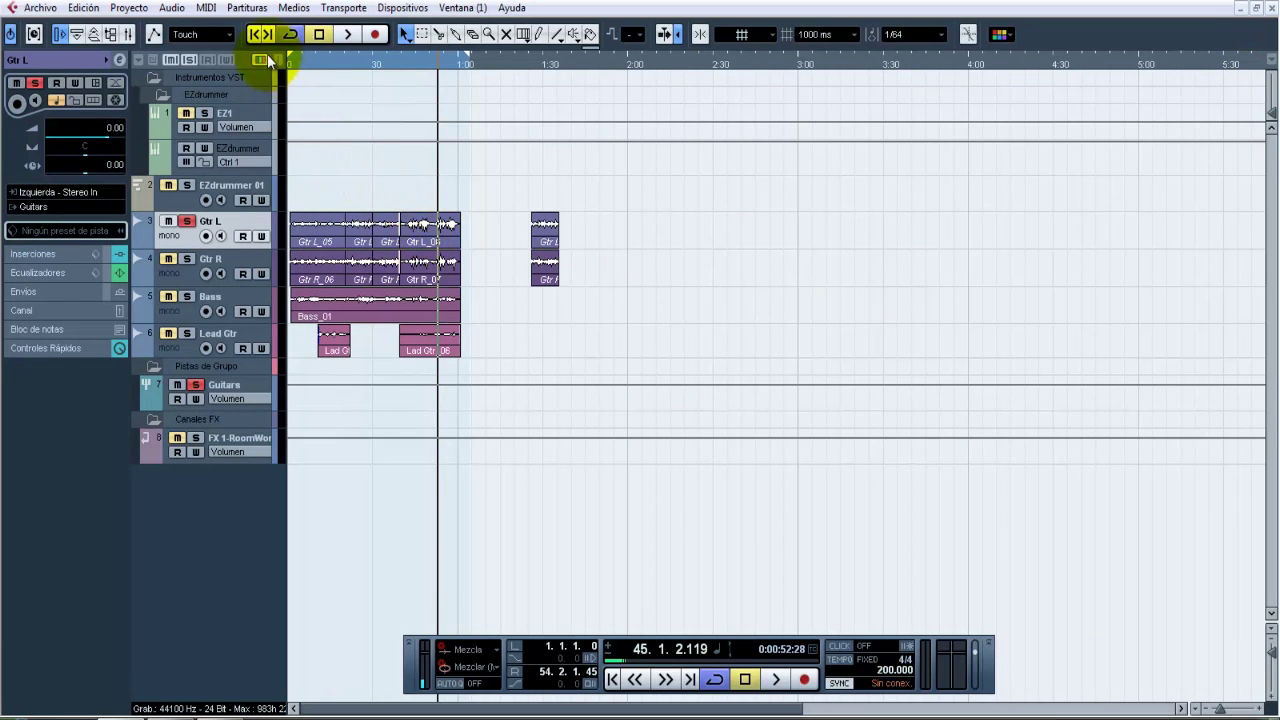
{"action": "key", "text": "F2"}
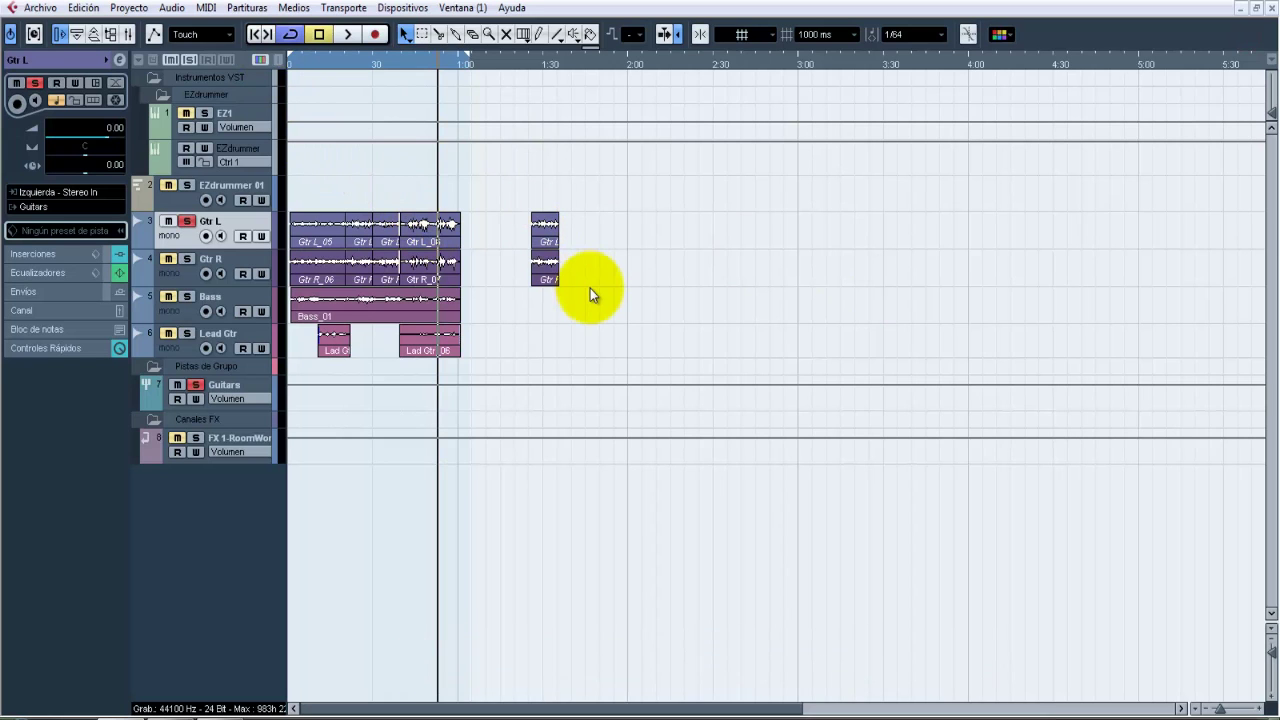
{"action": "key", "text": "F2"}
{"action": "key", "text": "F3"}
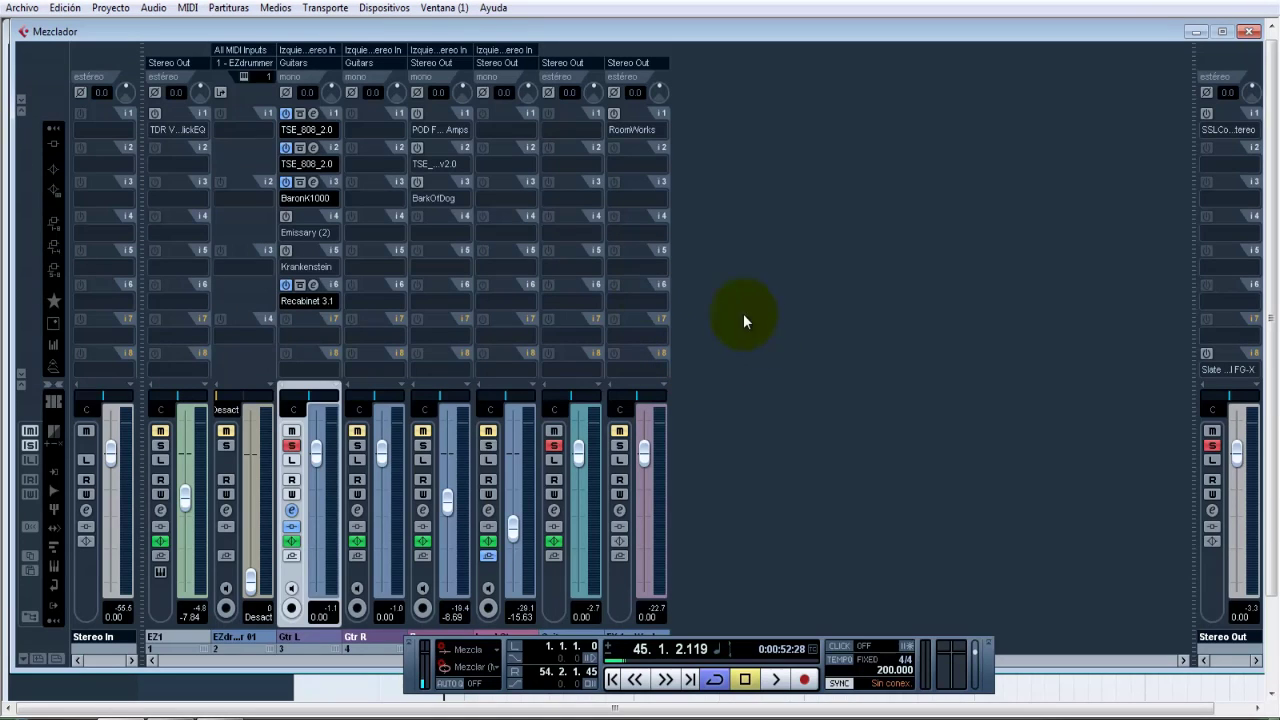
Check the second TSE_808_2.0 pedal's settings, deactivate the BaronK1000 insert and bypass that second pedal on Gtr L
{"action": "left_click", "coordinate": [313, 149]}
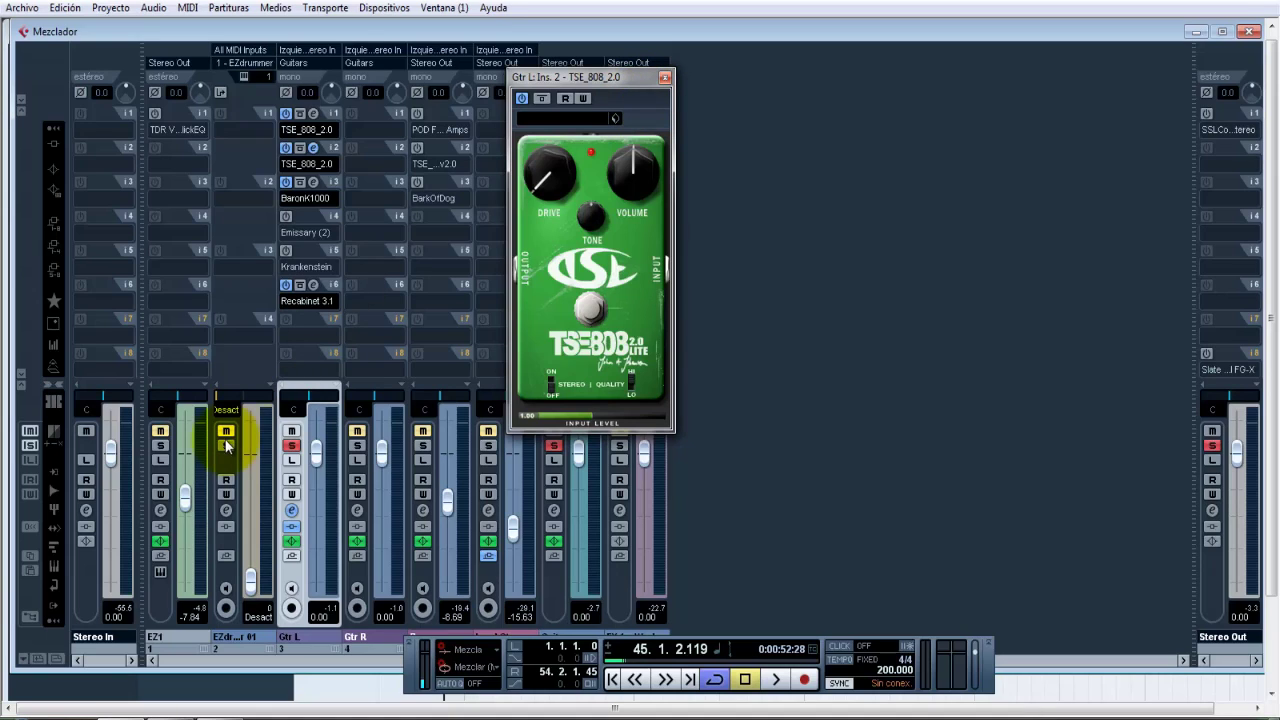
{"action": "left_click", "coordinate": [665, 78]}
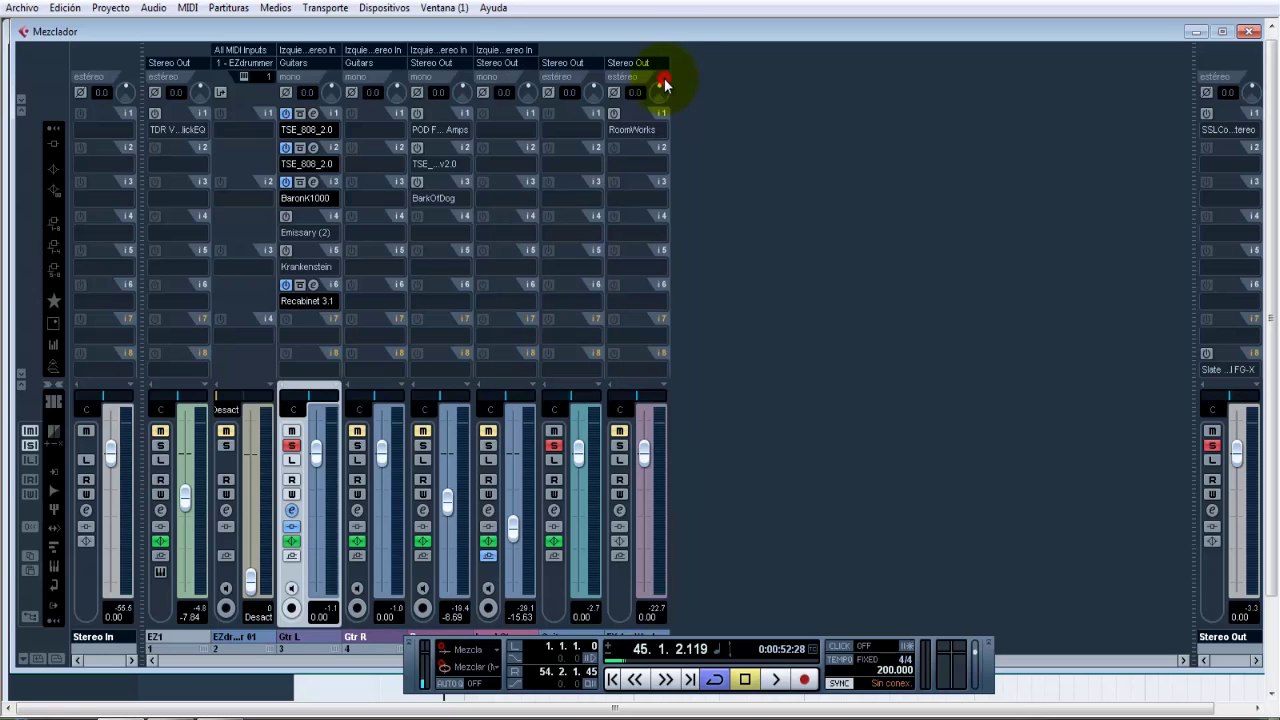
{"action": "left_click", "coordinate": [286, 183]}
{"action": "left_click", "coordinate": [286, 149]}
{"action": "left_click", "coordinate": [286, 148]}
{"action": "left_click", "coordinate": [313, 149]}
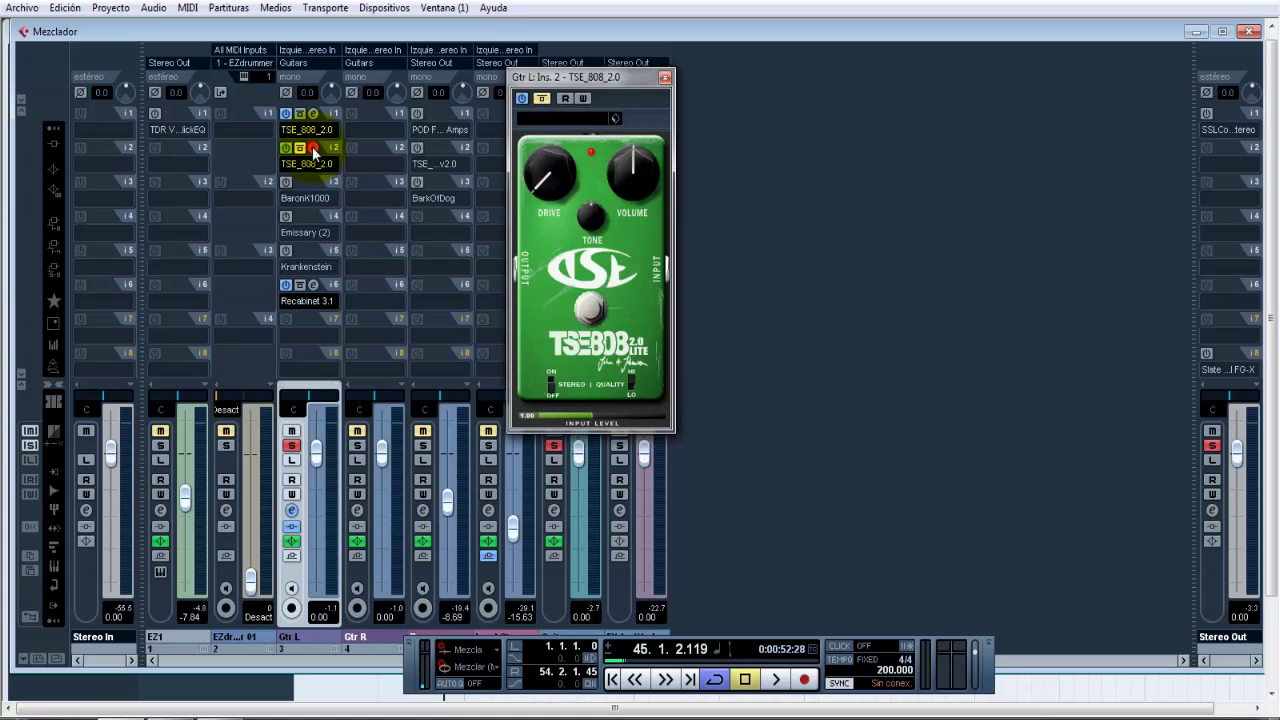
{"action": "left_click", "coordinate": [664, 77]}
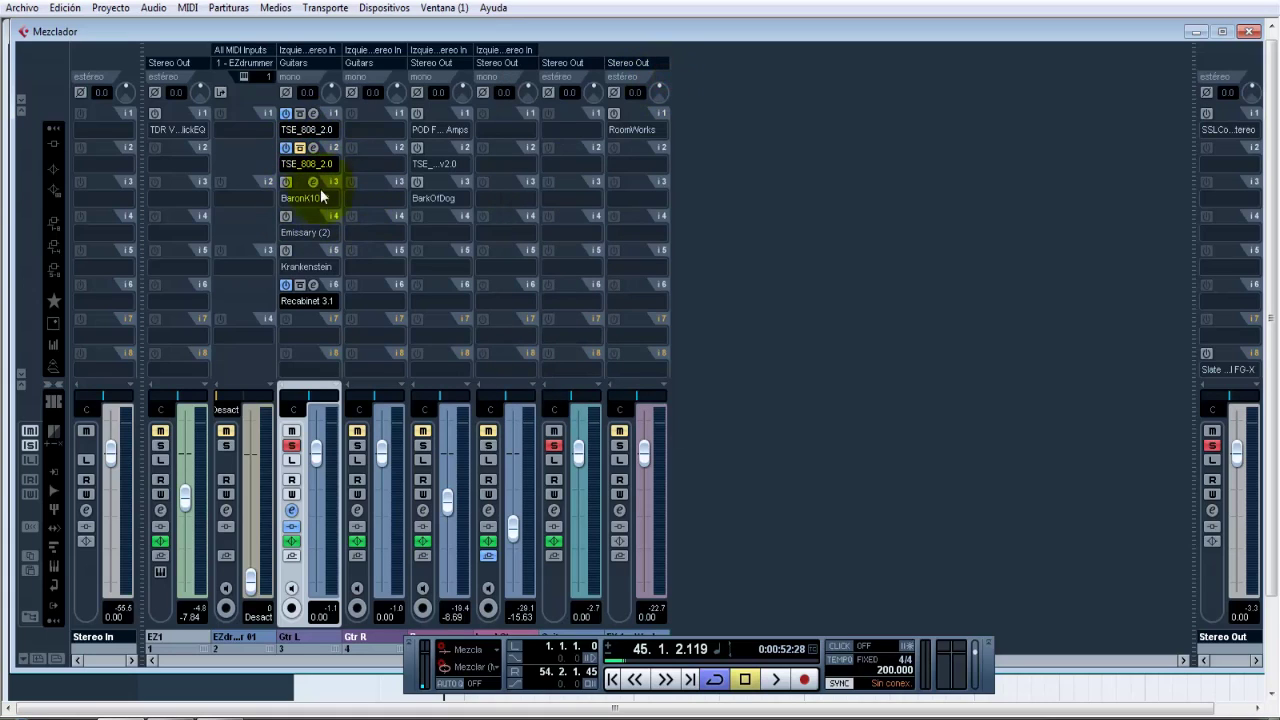
Activate the Emissary (2) amp in insert 4 of Gtr L and view its editor briefly
{"action": "left_click", "coordinate": [286, 216]}
{"action": "left_click", "coordinate": [312, 216]}
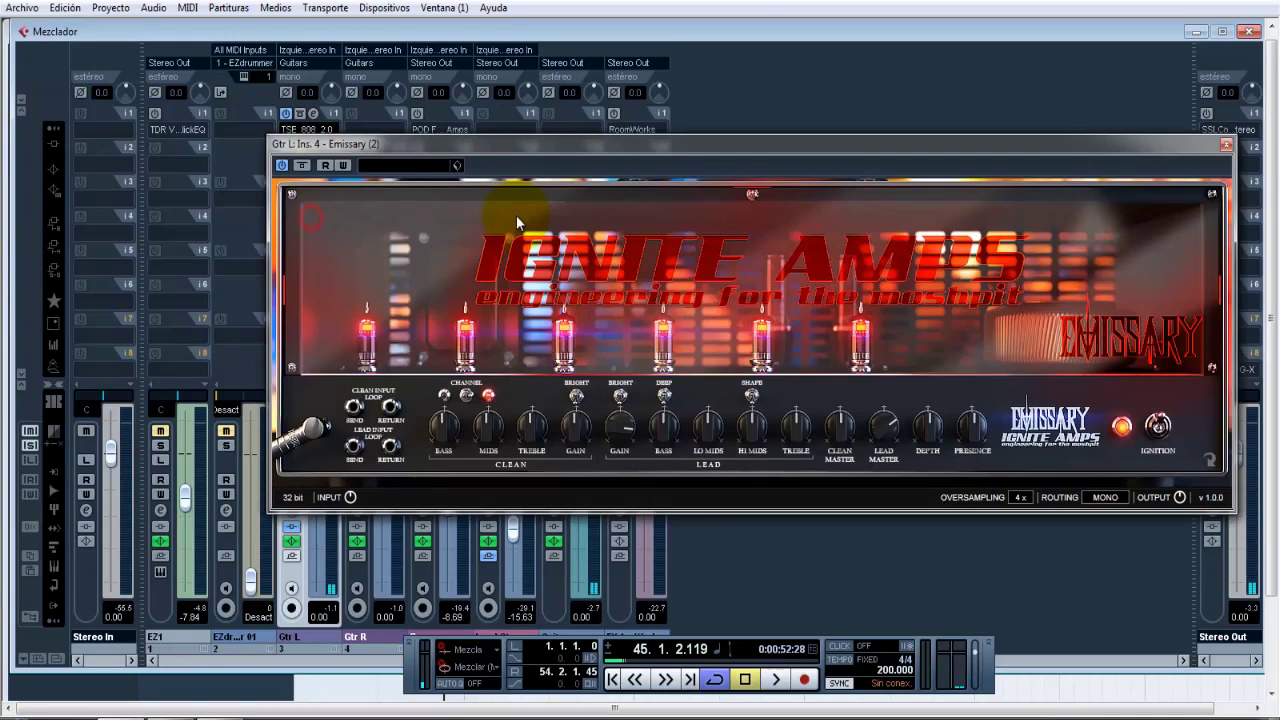
{"action": "left_click", "coordinate": [1207, 113]}
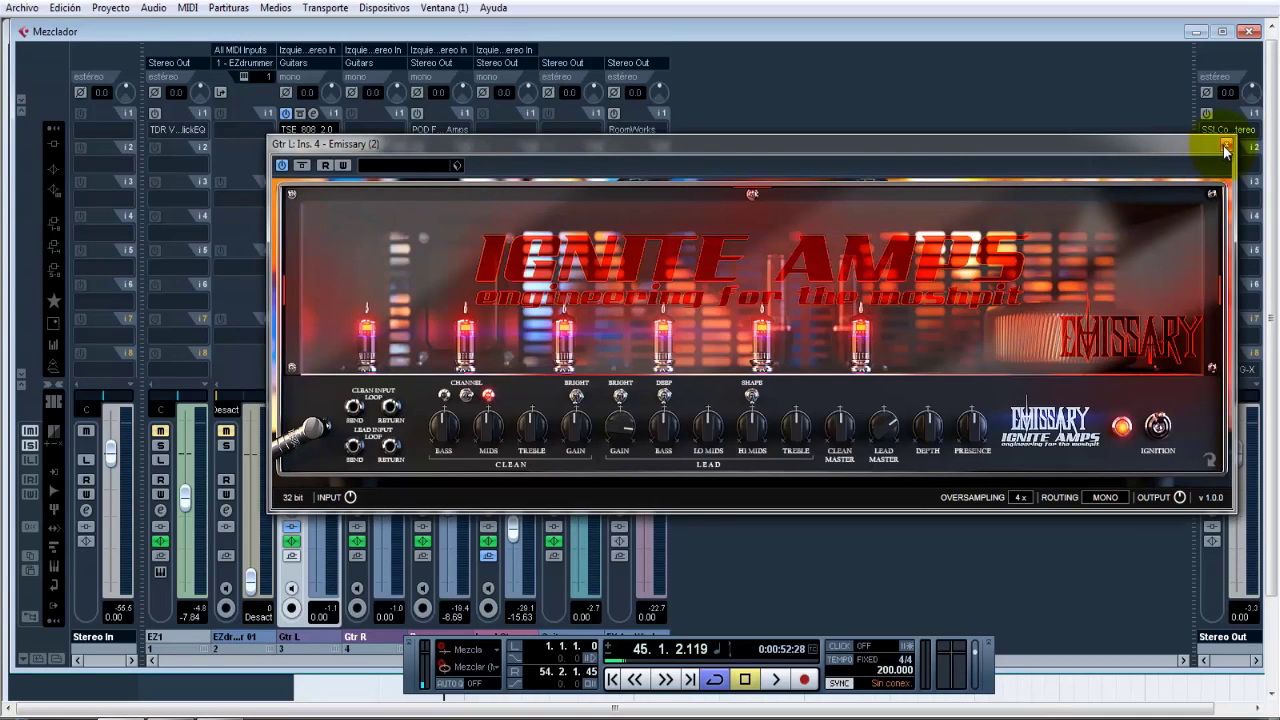
{"action": "left_click", "coordinate": [1226, 147]}
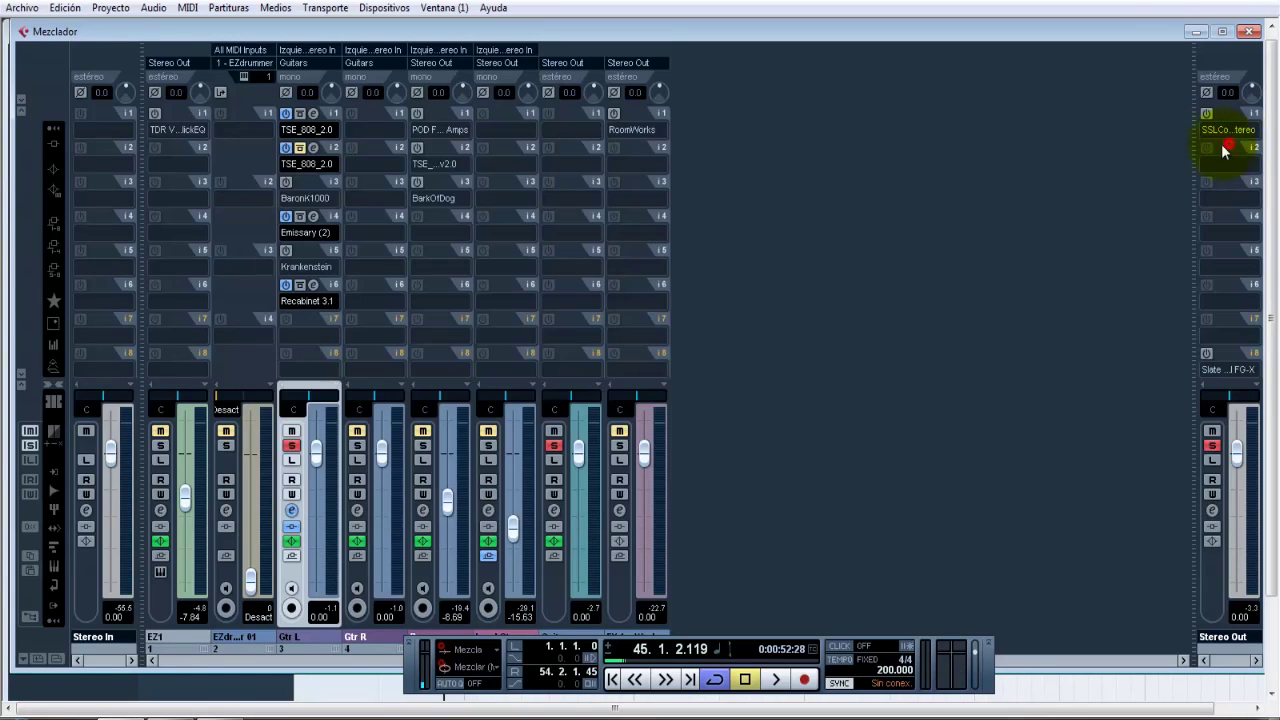
Play Gtr L from the project start through Emissary, placing its editor so the upper inserts stay reachable
{"action": "left_click", "coordinate": [614, 680]}
{"action": "key", "text": "space"}
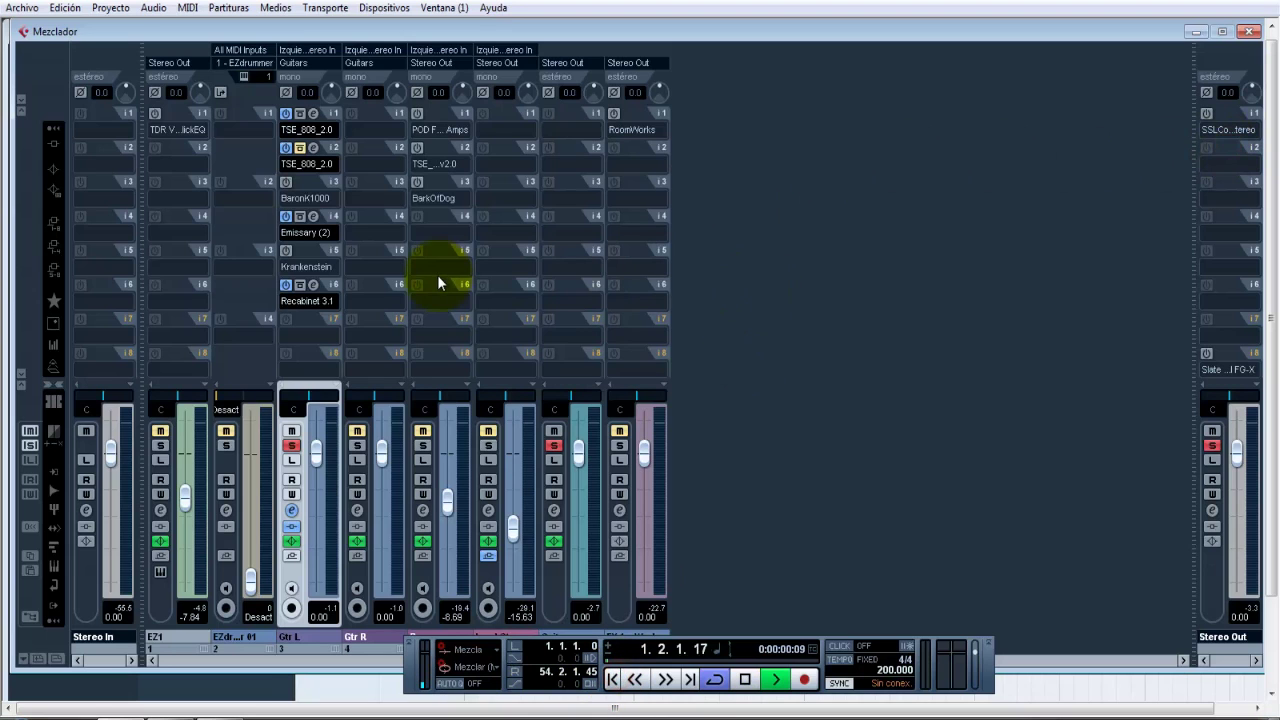
{"action": "left_click", "coordinate": [312, 216]}
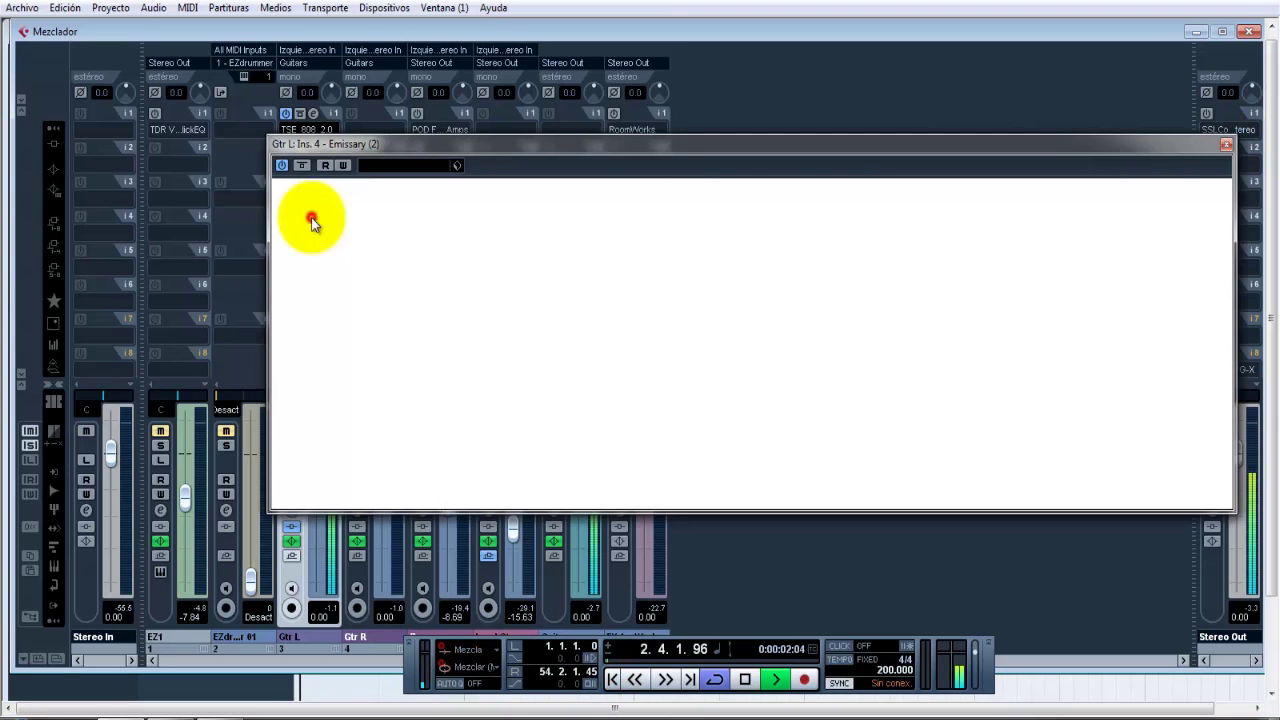
{"action": "left_click_drag", "start_coordinate": [1201, 137], "coordinate": [1157, 274]}
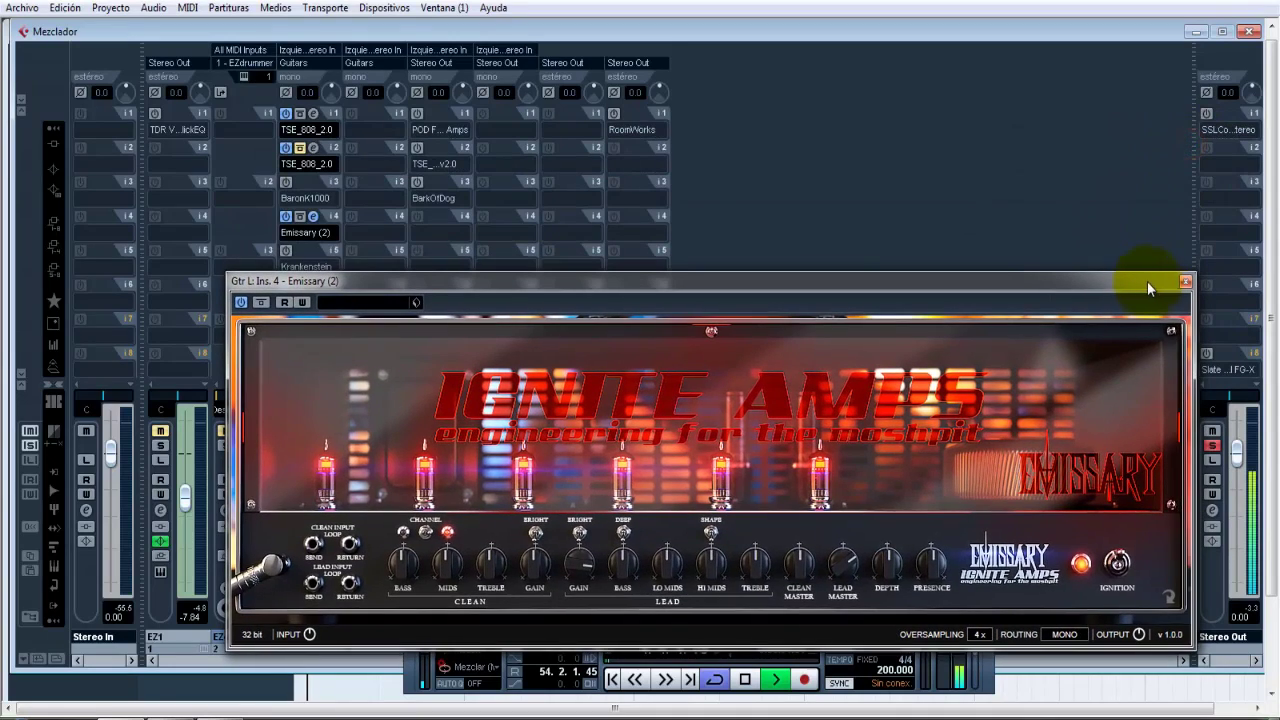
Toggle the second TSE_808_2.0 pedal's bypass during playback to compare the Emissary sound, leaving the pedal engaged and stopping playback
{"action": "left_click", "coordinate": [312, 147]}
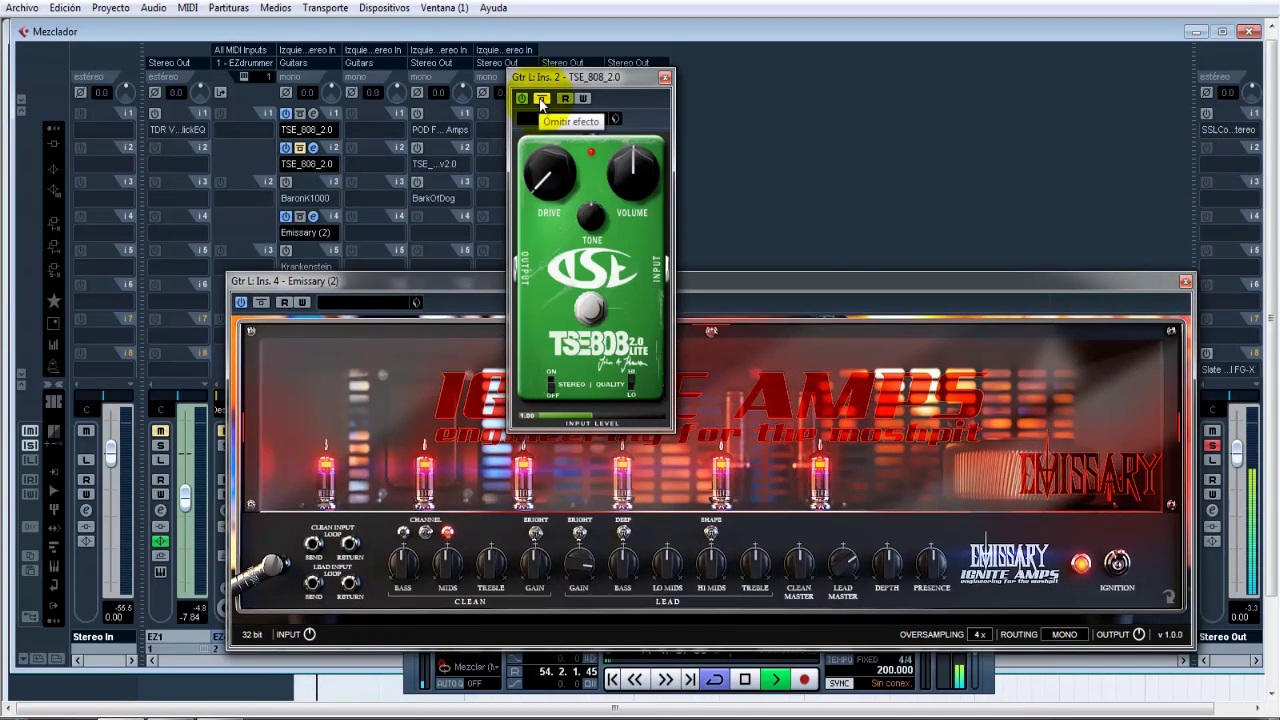
{"action": "left_click", "coordinate": [540, 98]}
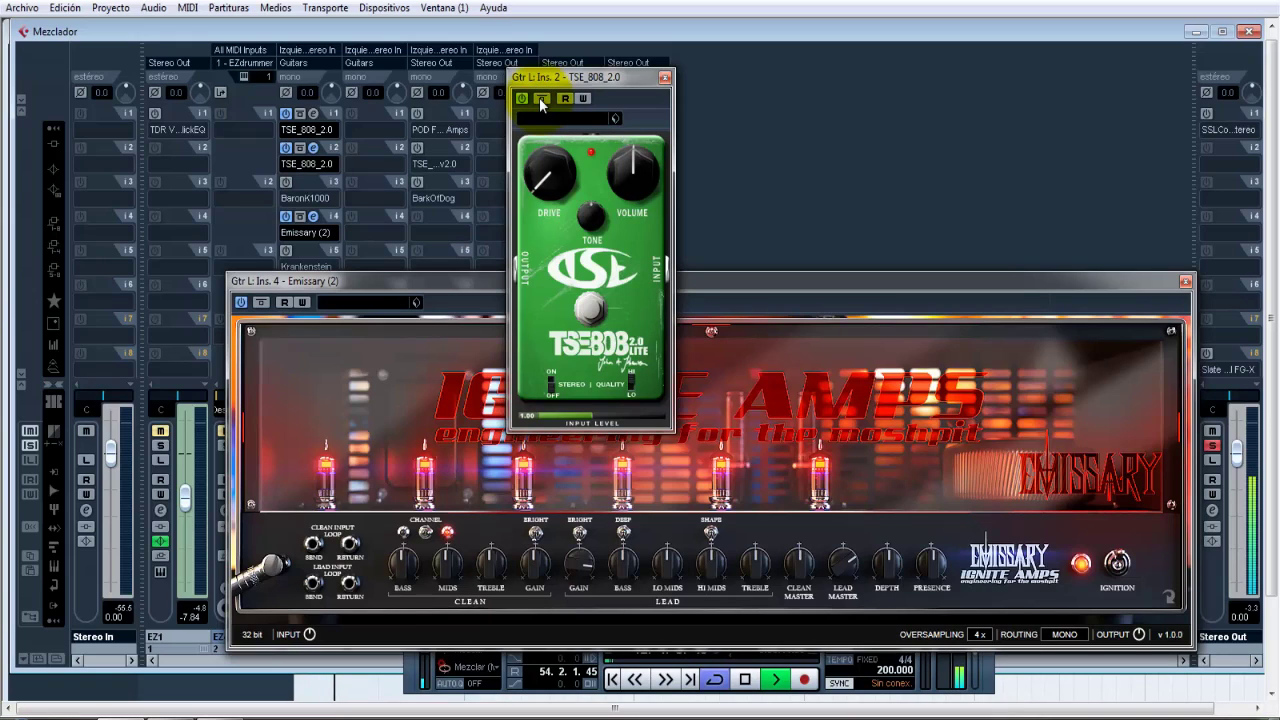
{"action": "left_click", "coordinate": [540, 98]}
{"action": "left_click", "coordinate": [541, 103]}
{"action": "key", "text": "space"}
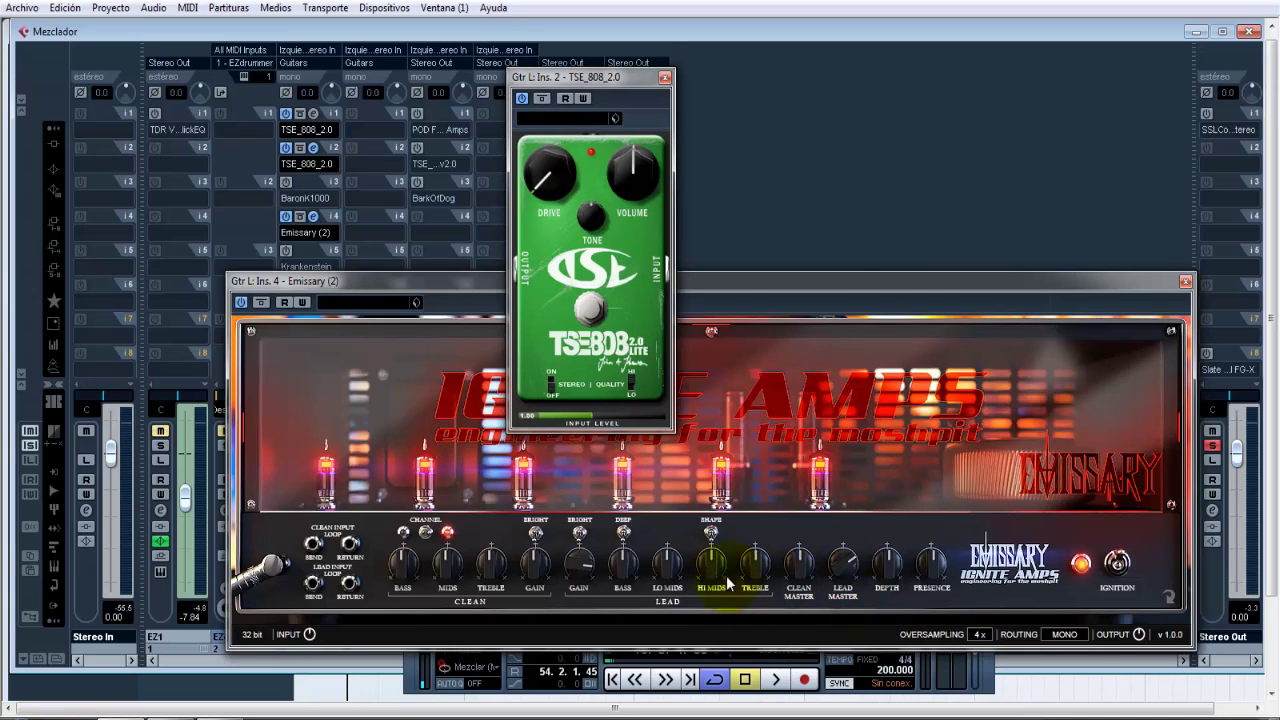
Lower the lead channel's gain on the Emissary amp
{"action": "left_click", "coordinate": [585, 575]}
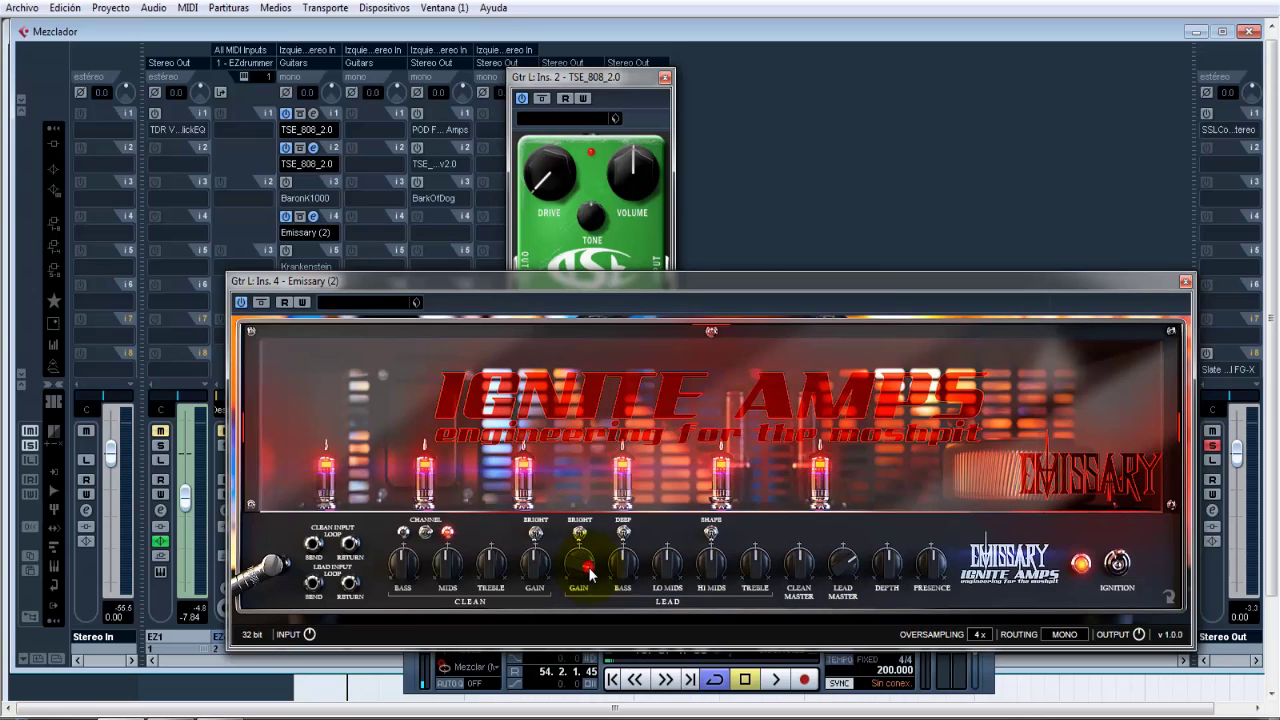
{"action": "mouse_move", "coordinate": [589, 573]}
{"action": "left_mouse_down"}
{"action": "mouse_move", "coordinate": [587, 590]}
{"action": "mouse_move", "coordinate": [589, 578]}
{"action": "left_mouse_up"}
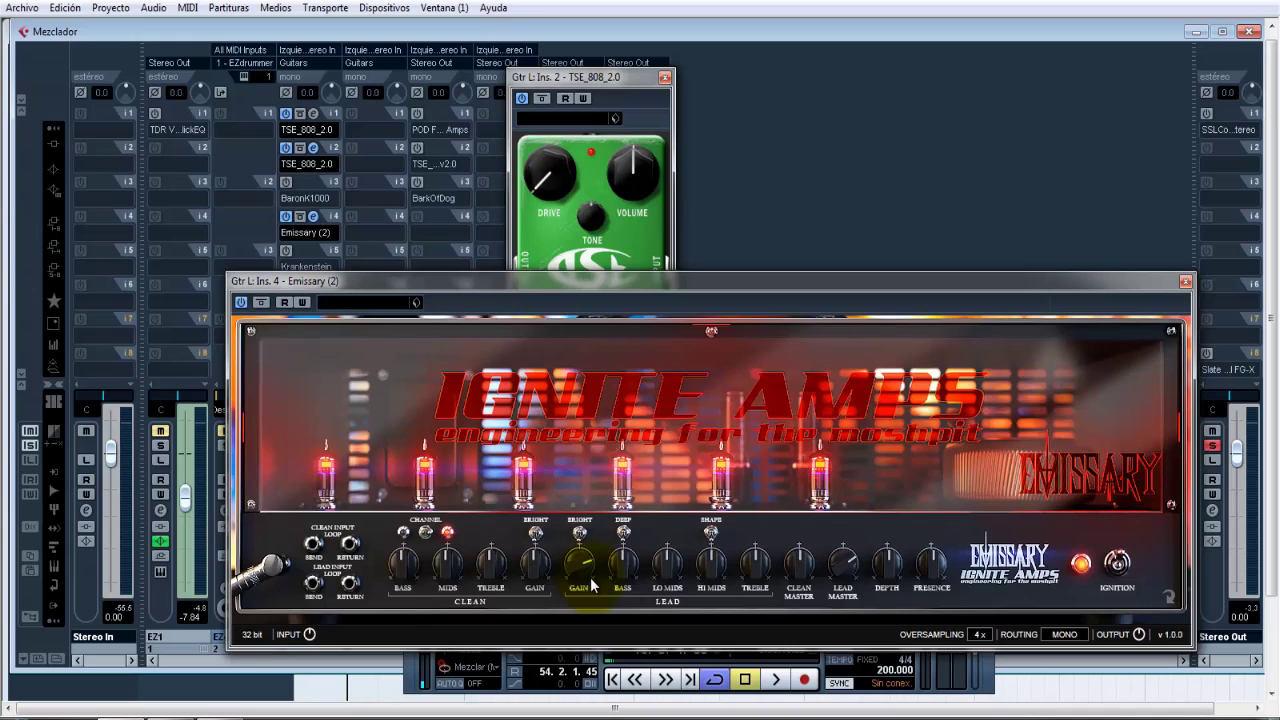
Fine-tune the Emissary lead channel's gain to slightly above its midpoint, auditioning the settings with short playback passes
{"action": "key", "text": "space"}
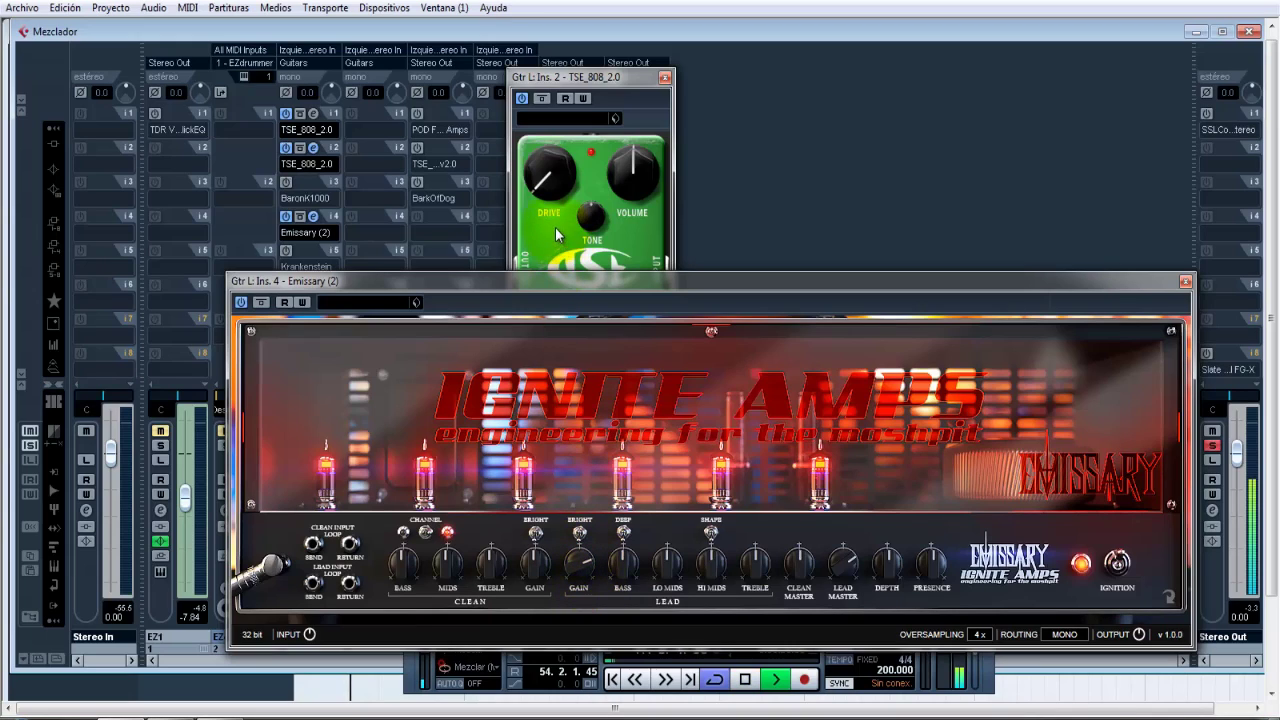
{"action": "key", "text": "space"}
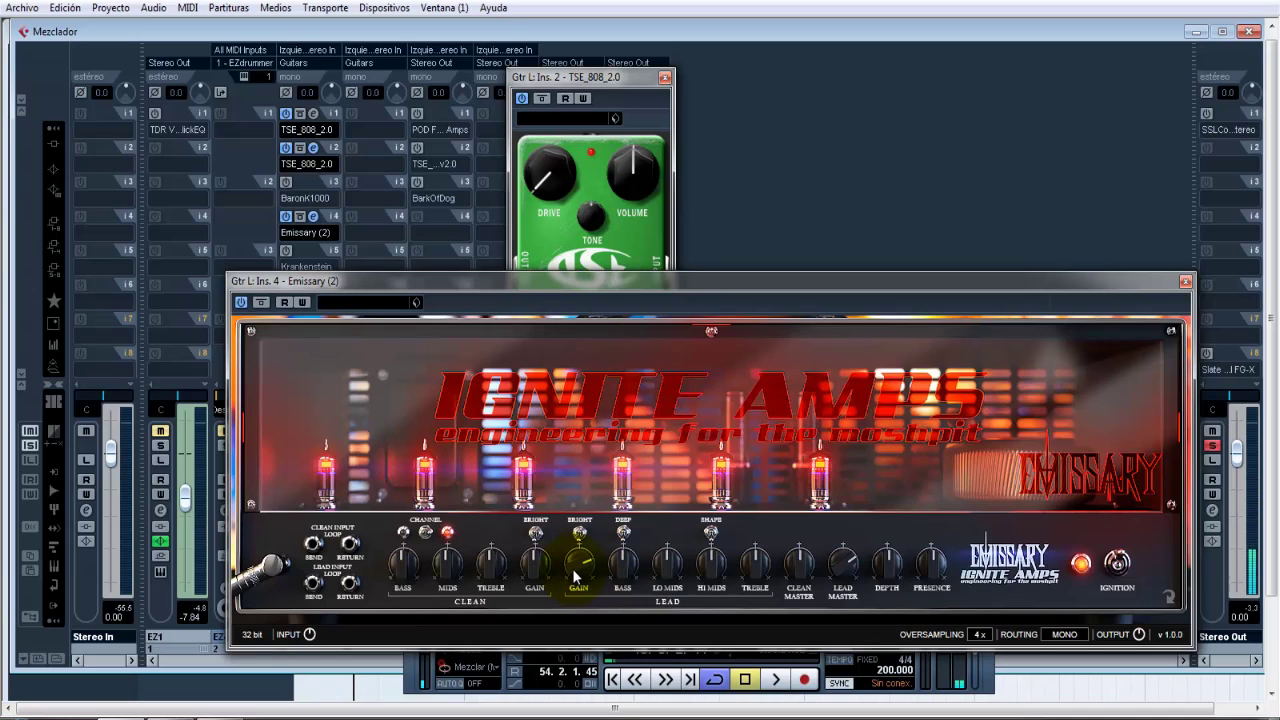
{"action": "left_click_drag", "start_coordinate": [580, 572], "coordinate": [578, 512]}
{"action": "key", "text": "space"}
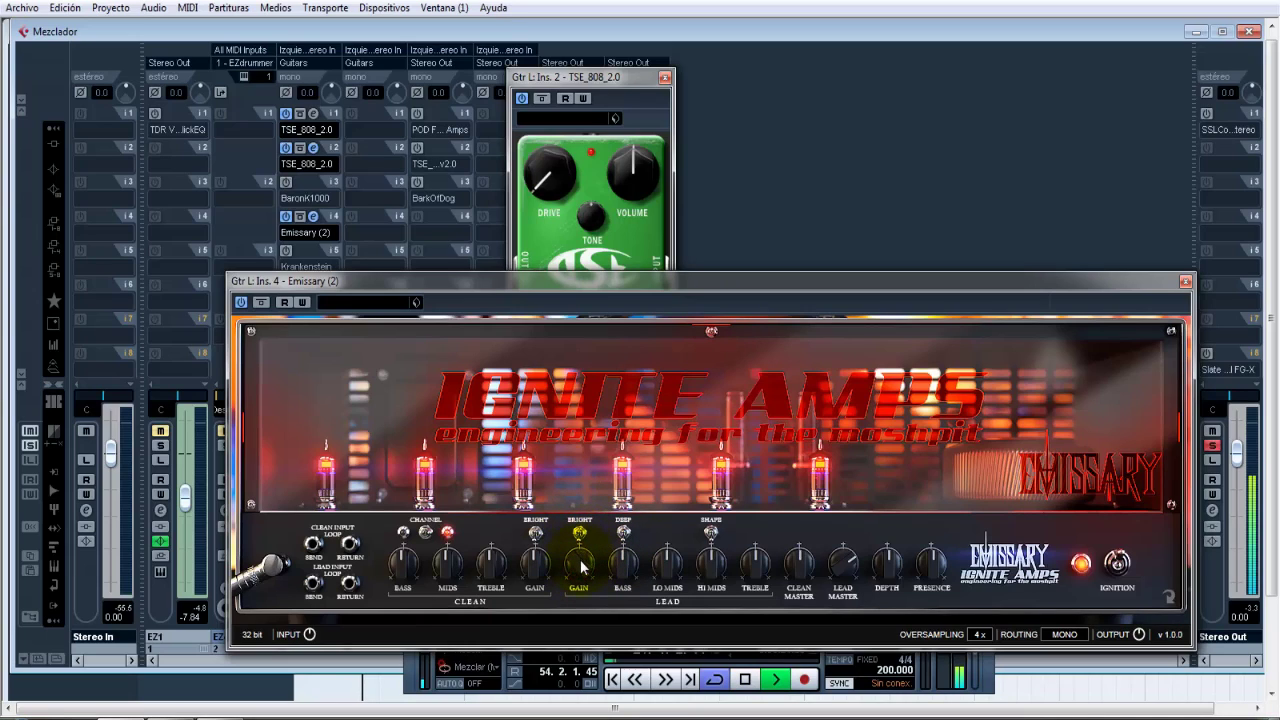
{"action": "key", "text": "space"}
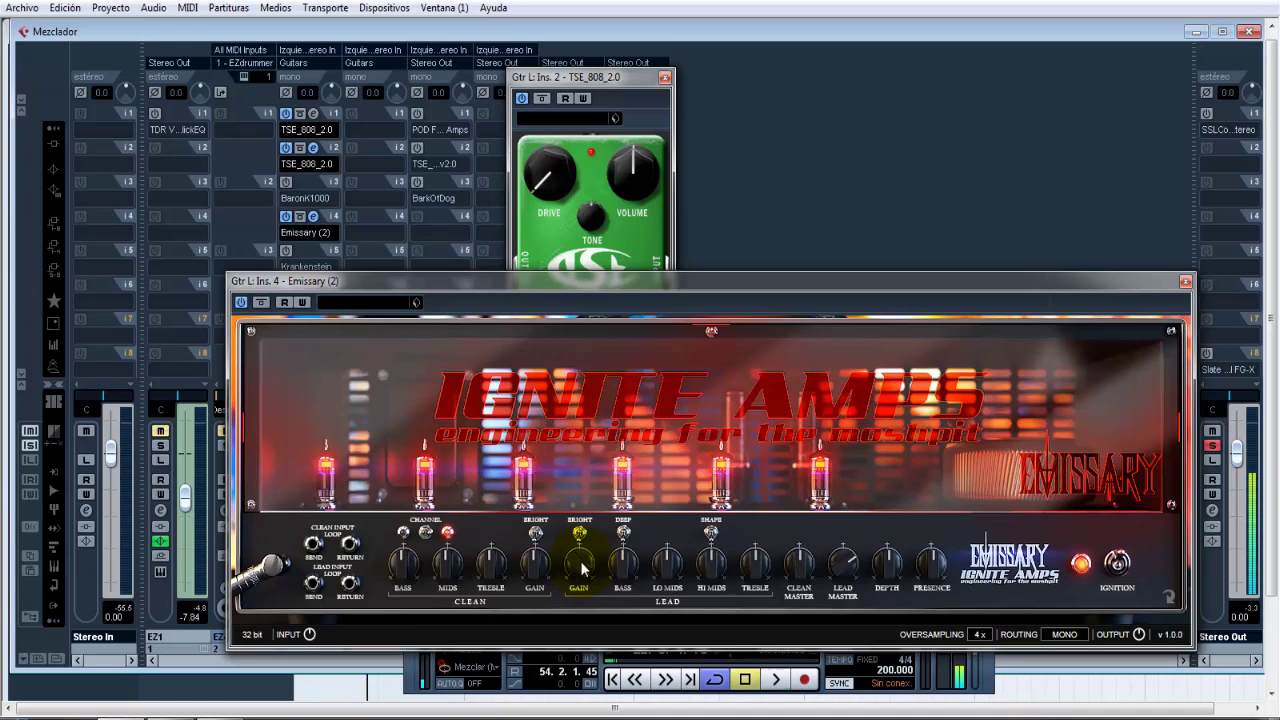
{"action": "mouse_move", "coordinate": [581, 568]}
{"action": "left_mouse_down"}
{"action": "mouse_move", "coordinate": [573, 600]}
{"action": "mouse_move", "coordinate": [581, 577]}
{"action": "left_mouse_up"}
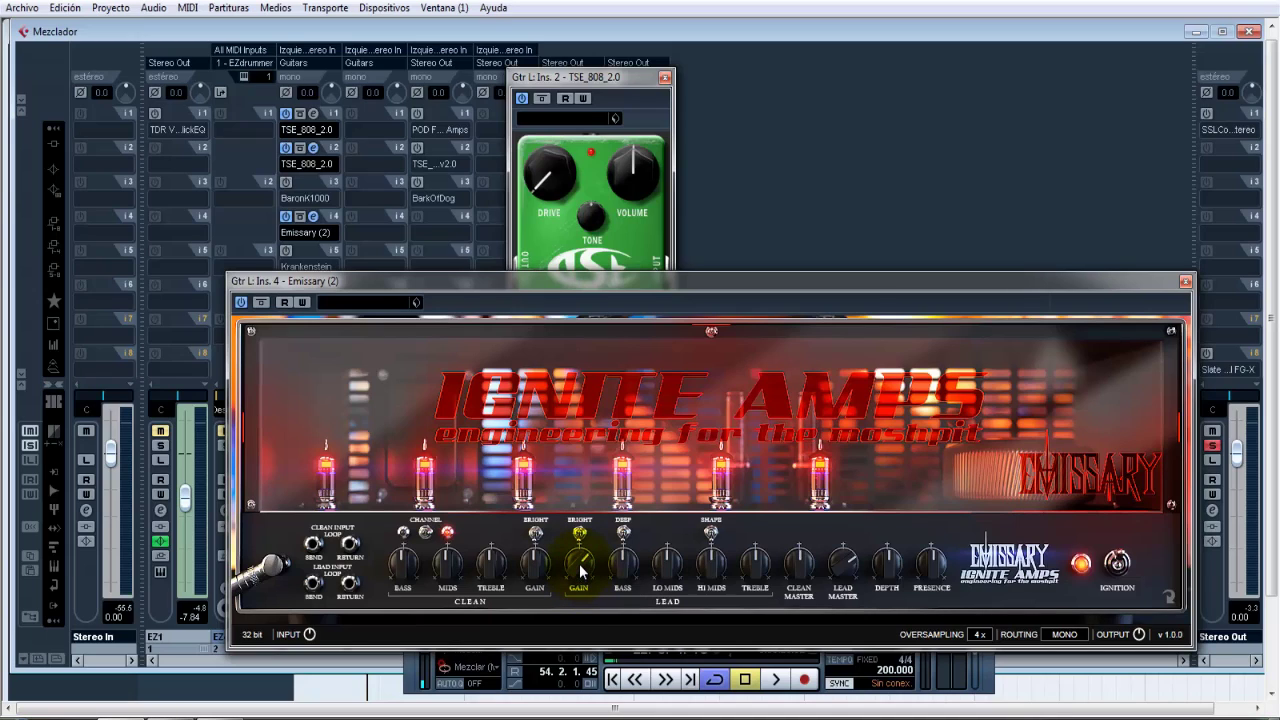
{"action": "key", "text": "space"}
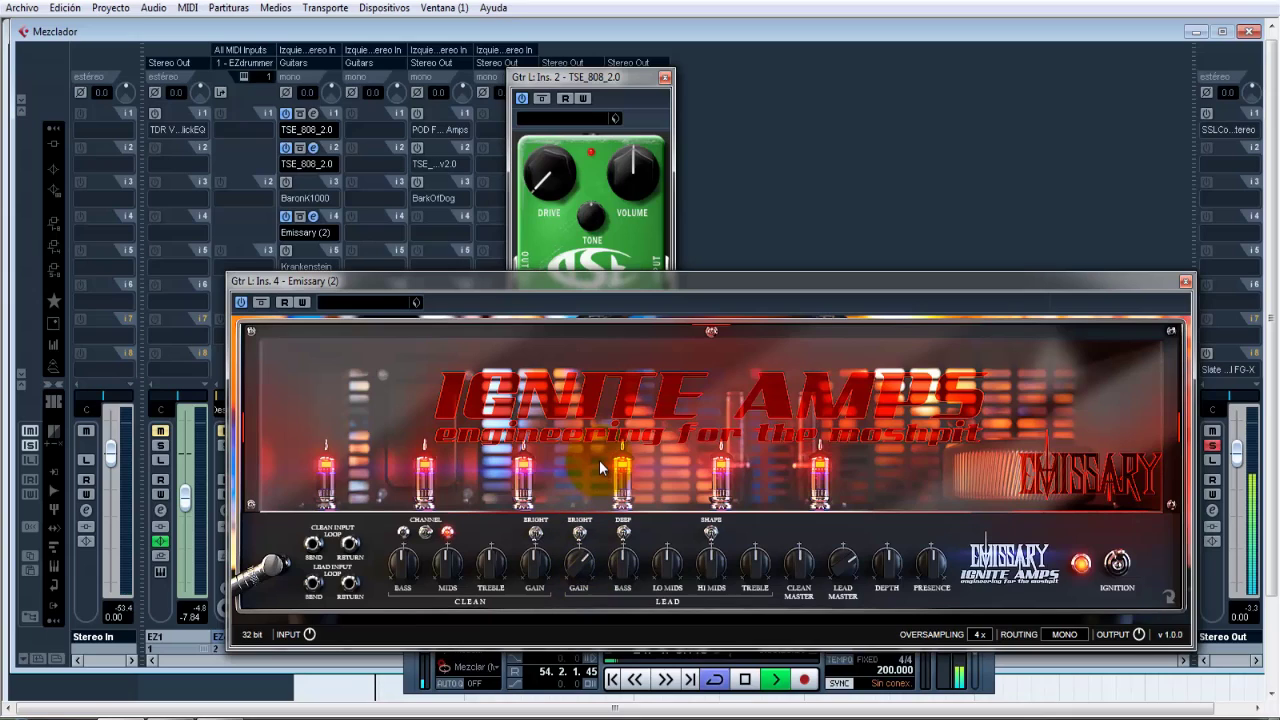
{"action": "key", "text": "space"}
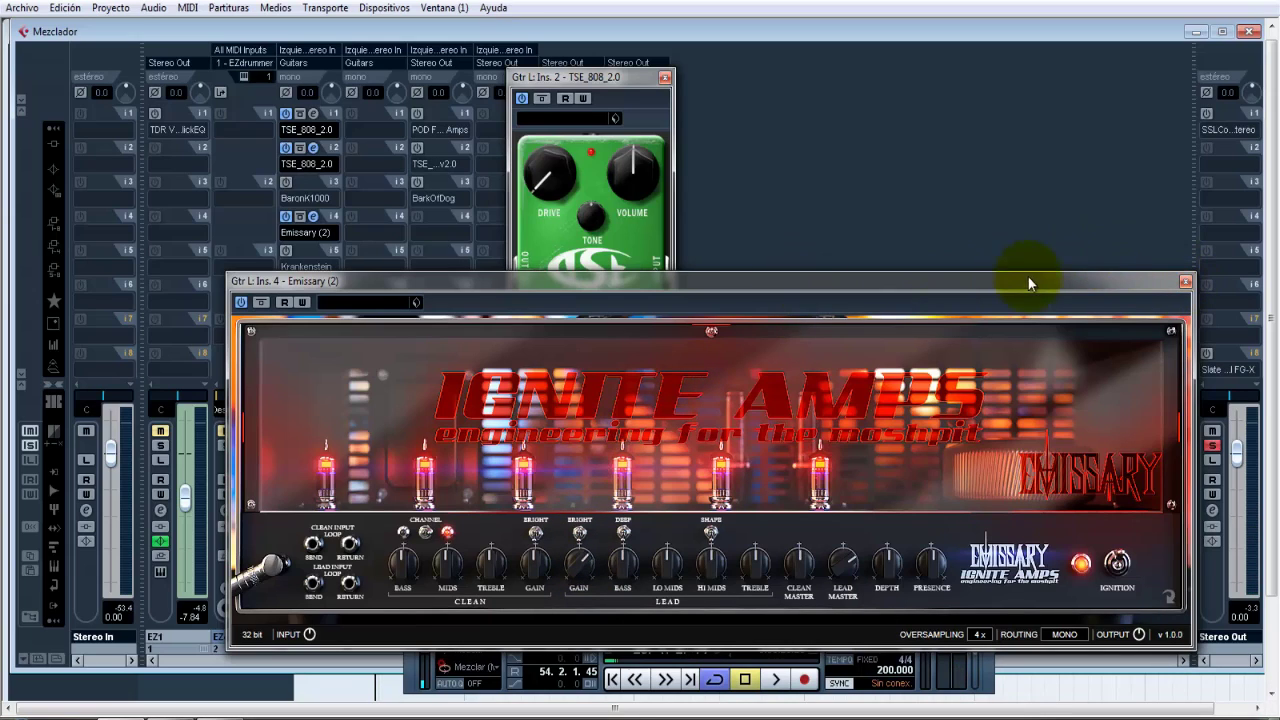
Close the Emissary and TSE_808_2.0 editors, deactivate Emissary (2) on Gtr L and activate Krankenstein in insert 5
{"action": "left_click", "coordinate": [1185, 282]}
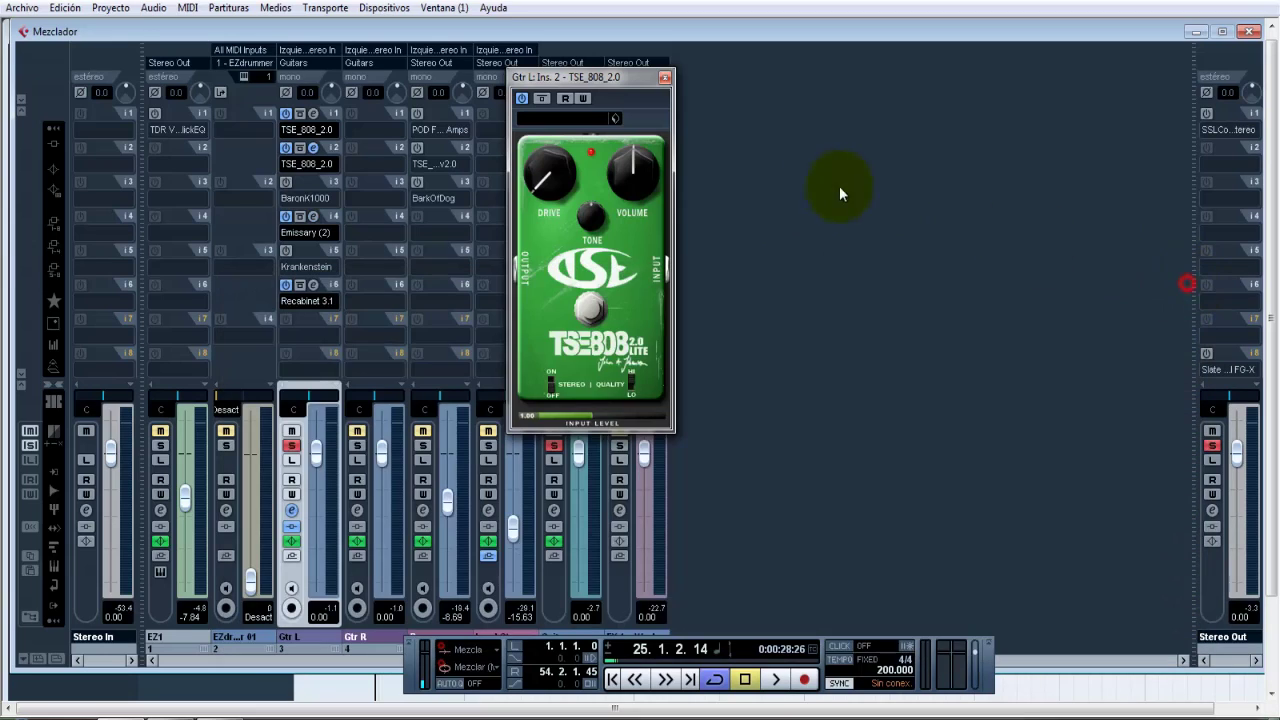
{"action": "left_click", "coordinate": [665, 78]}
{"action": "left_click", "coordinate": [285, 216]}
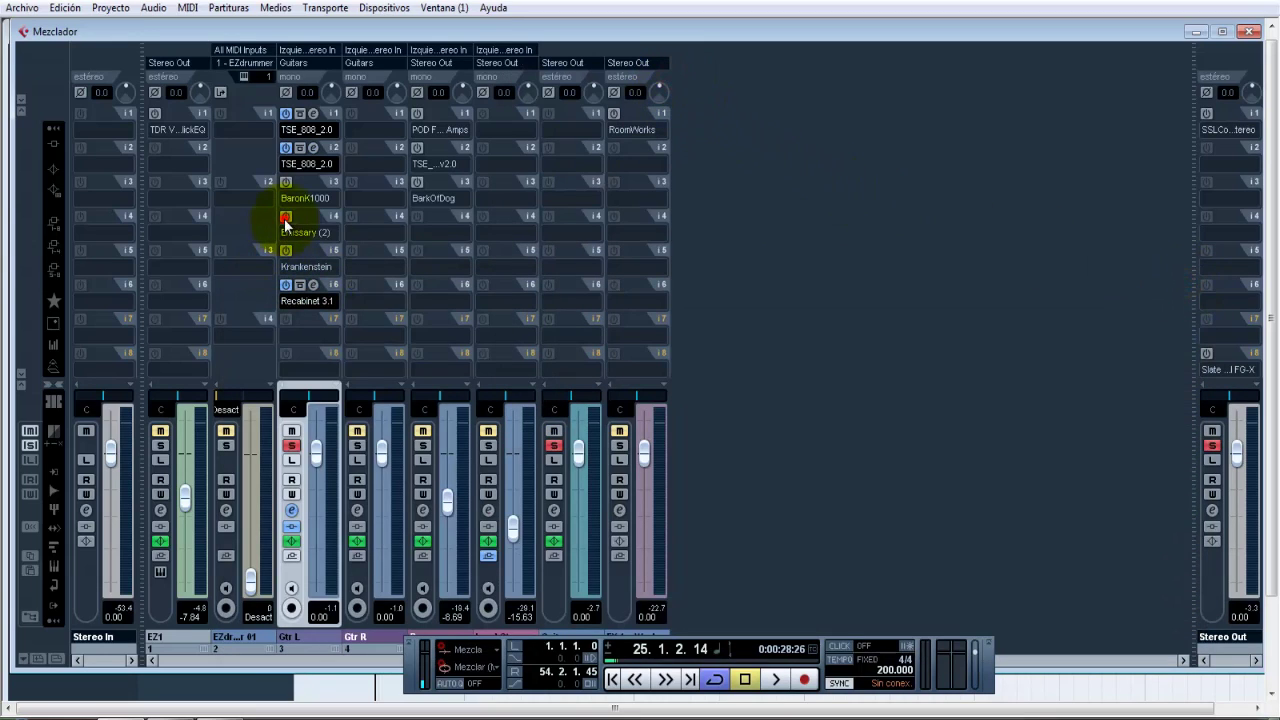
{"action": "left_click", "coordinate": [285, 250]}
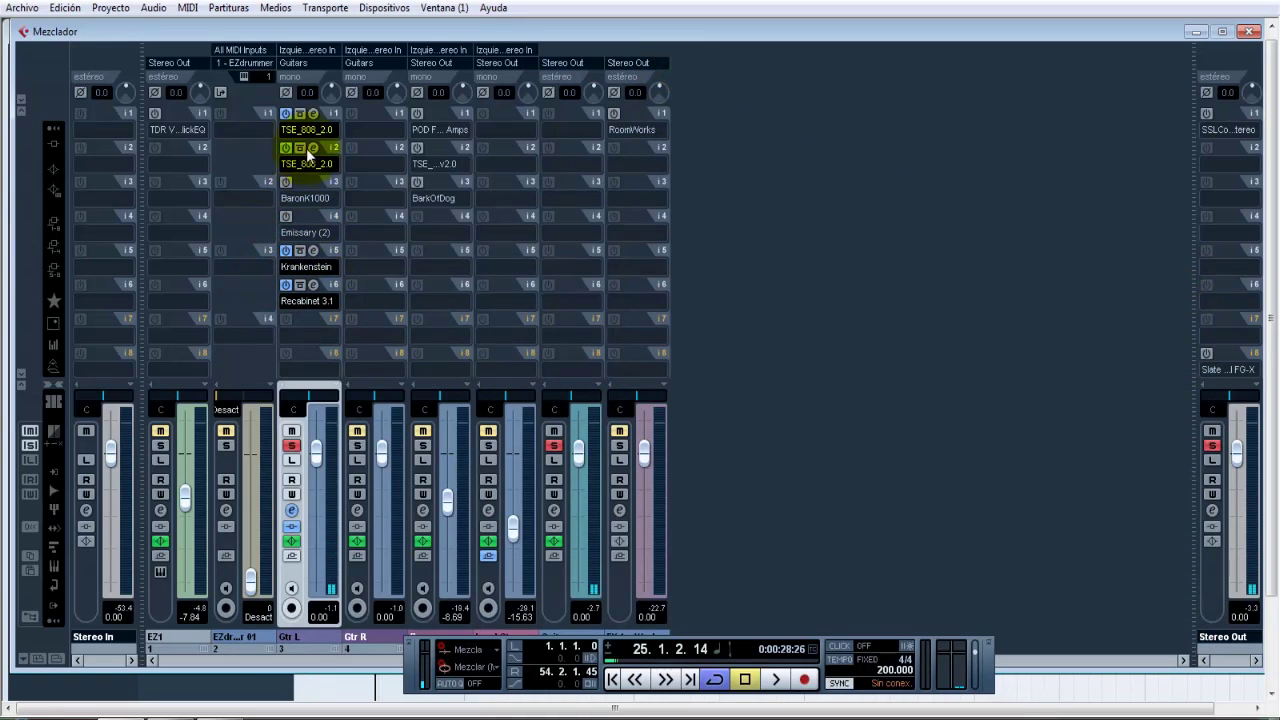
Open the editors of Gtr L's second TSE_808_2.0 and Krankenstein, placing them side by side without overlap
{"action": "left_click", "coordinate": [312, 147]}
{"action": "left_click", "coordinate": [313, 250]}
{"action": "left_click_drag", "start_coordinate": [580, 77], "coordinate": [1126, 72]}
{"action": "left_click_drag", "start_coordinate": [881, 140], "coordinate": [777, 132]}
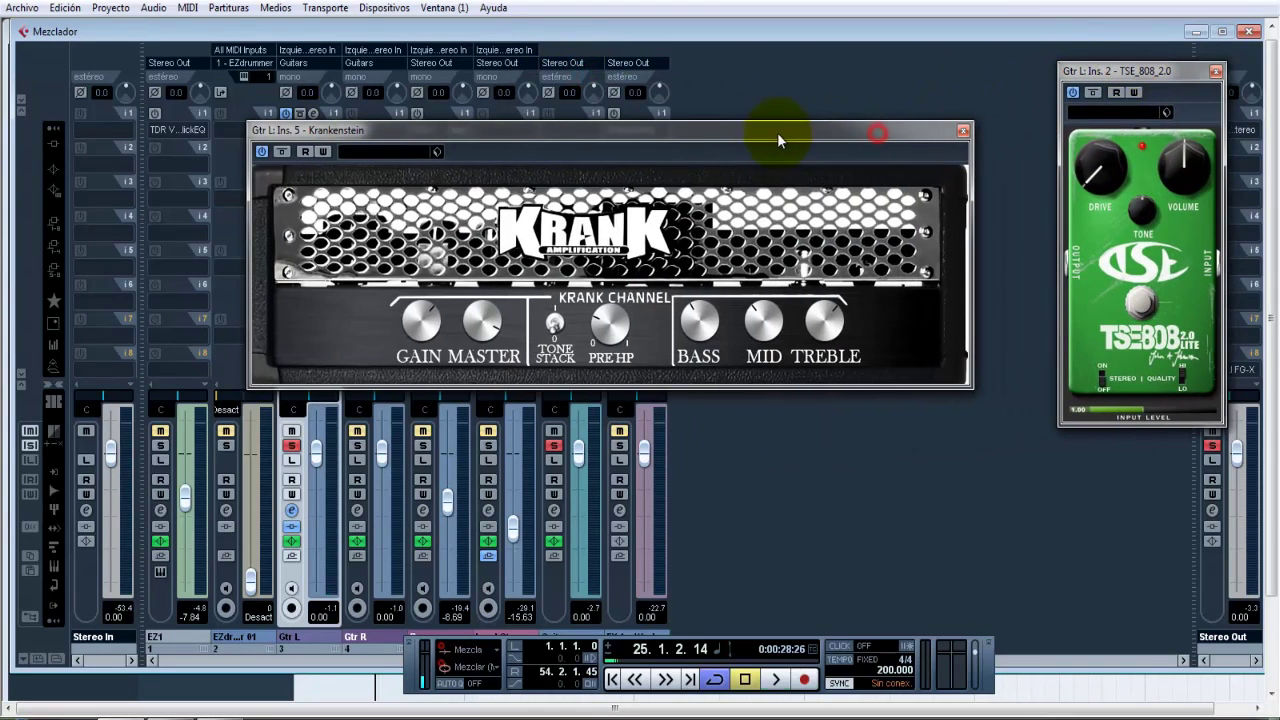
Play Gtr L through Krankenstein while toggling the second TSE_808_2.0 pedal's bypass, stopping playback and closing both editors
{"action": "key", "text": "space"}
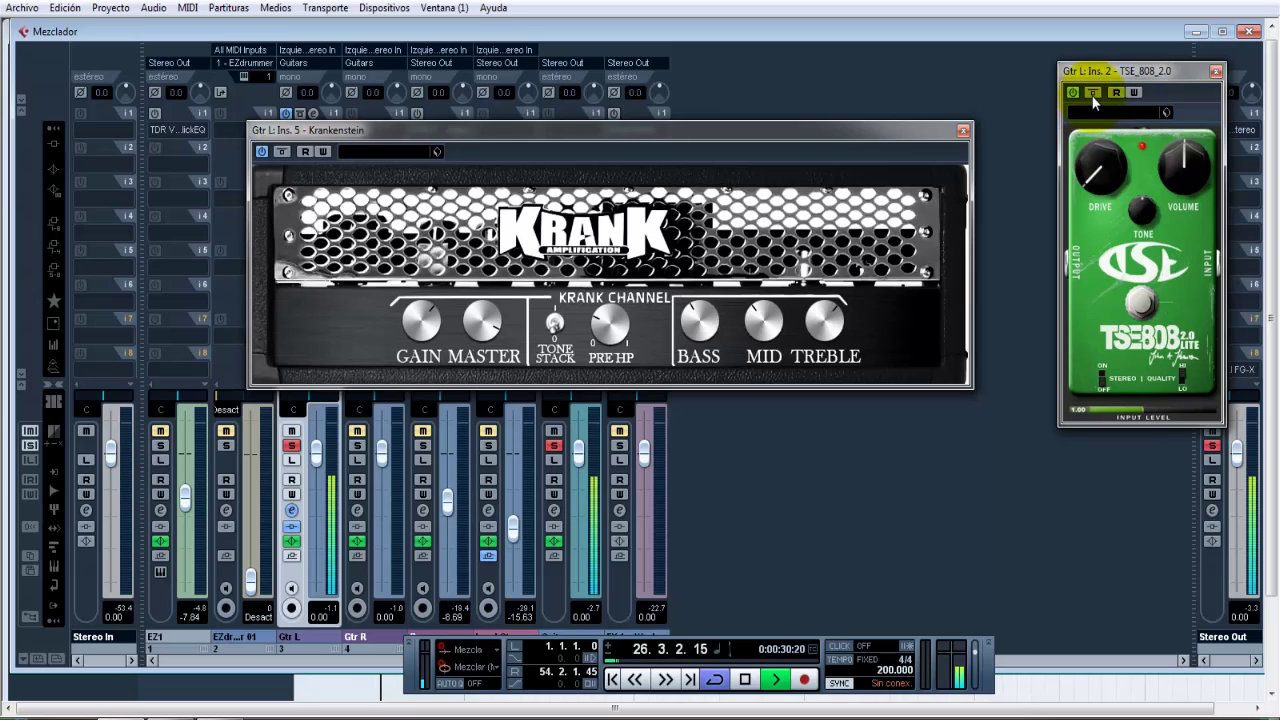
{"action": "left_click", "coordinate": [1093, 93]}
{"action": "left_click", "coordinate": [1093, 93]}
{"action": "key", "text": "space"}
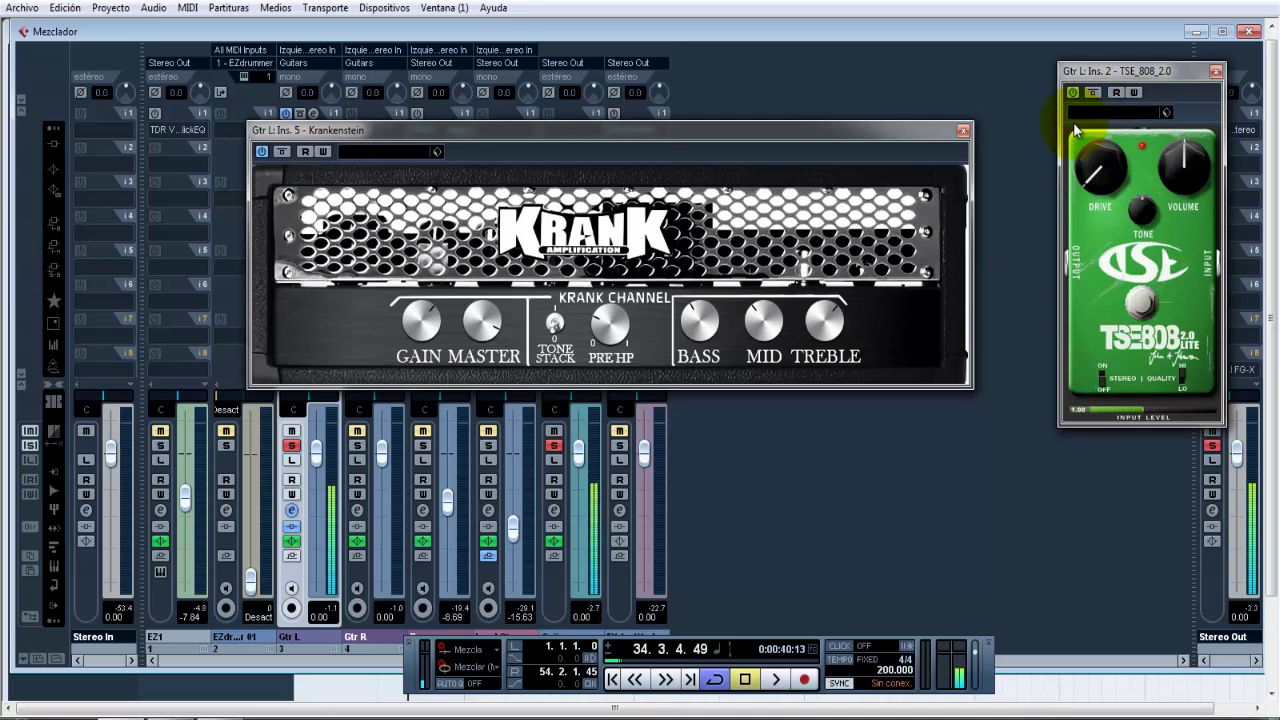
{"action": "left_click", "coordinate": [963, 130]}
{"action": "left_click", "coordinate": [1213, 73]}
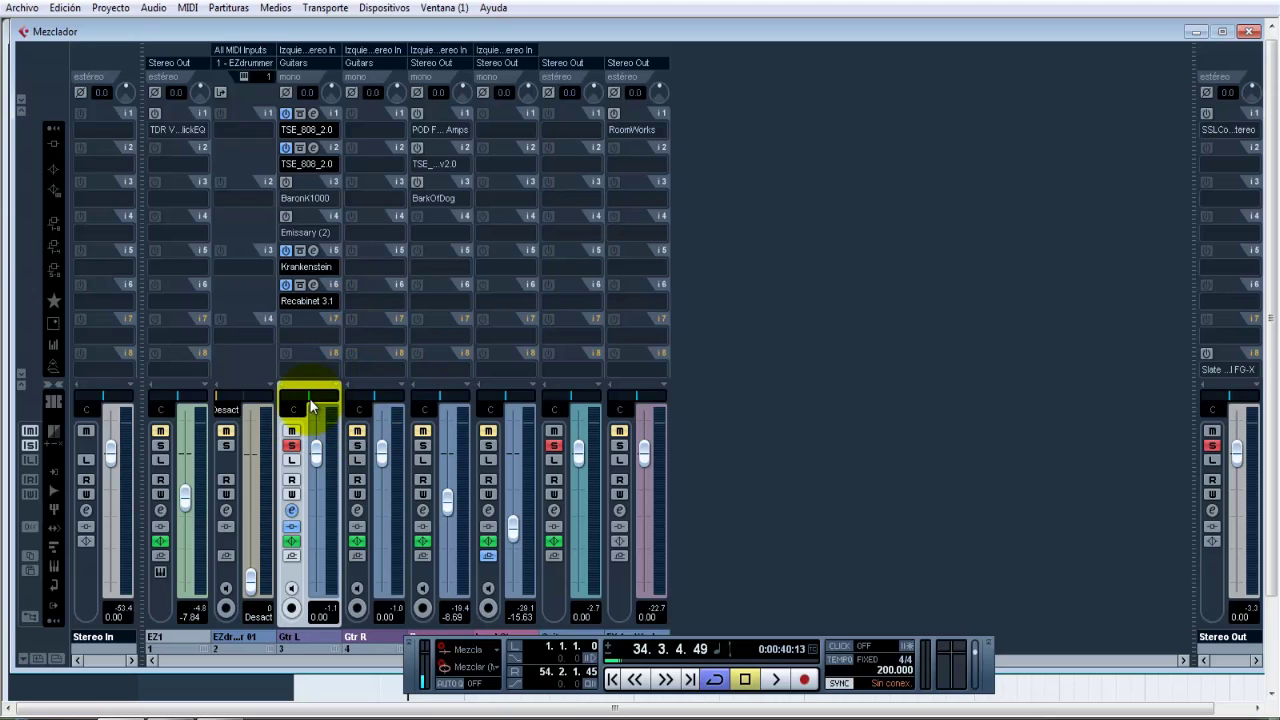
Pan Gtr L hard left and Gtr R hard right, and solo Gtr R as well
{"action": "left_click_drag", "start_coordinate": [309, 398], "coordinate": [257, 409]}
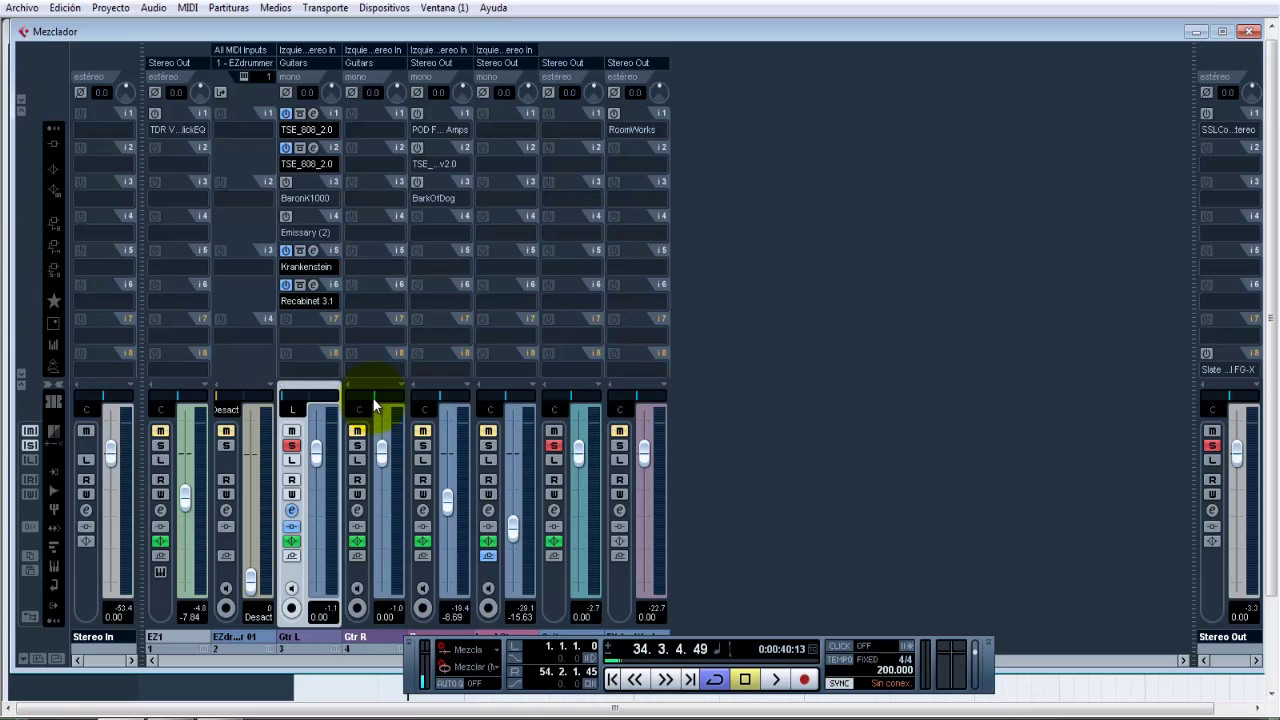
{"action": "left_click_drag", "start_coordinate": [375, 396], "coordinate": [422, 396]}
{"action": "left_click", "coordinate": [357, 445]}
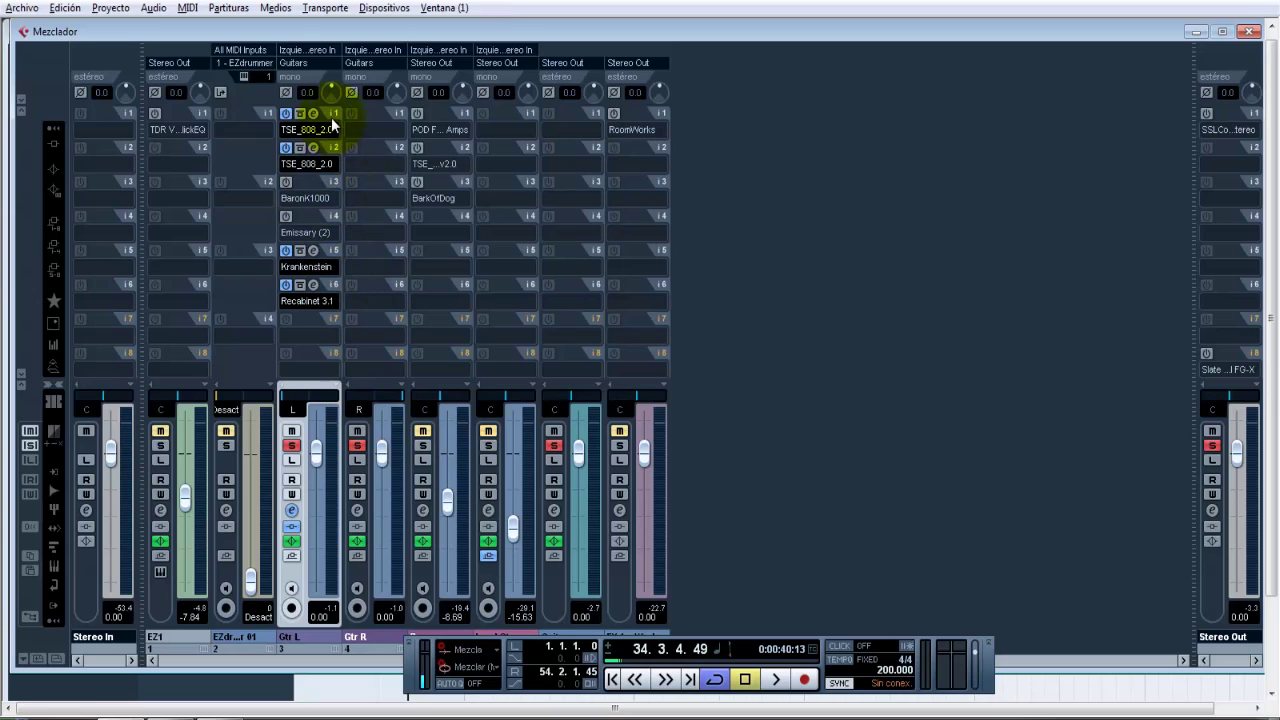
Copy the pedal, amp and Recabinet 3.1 inserts from Gtr L to the matching slots on Gtr R
{"action": "left_click_drag", "start_coordinate": [331, 117], "coordinate": [386, 162]}
{"action": "left_click_drag", "start_coordinate": [331, 253], "coordinate": [390, 252]}
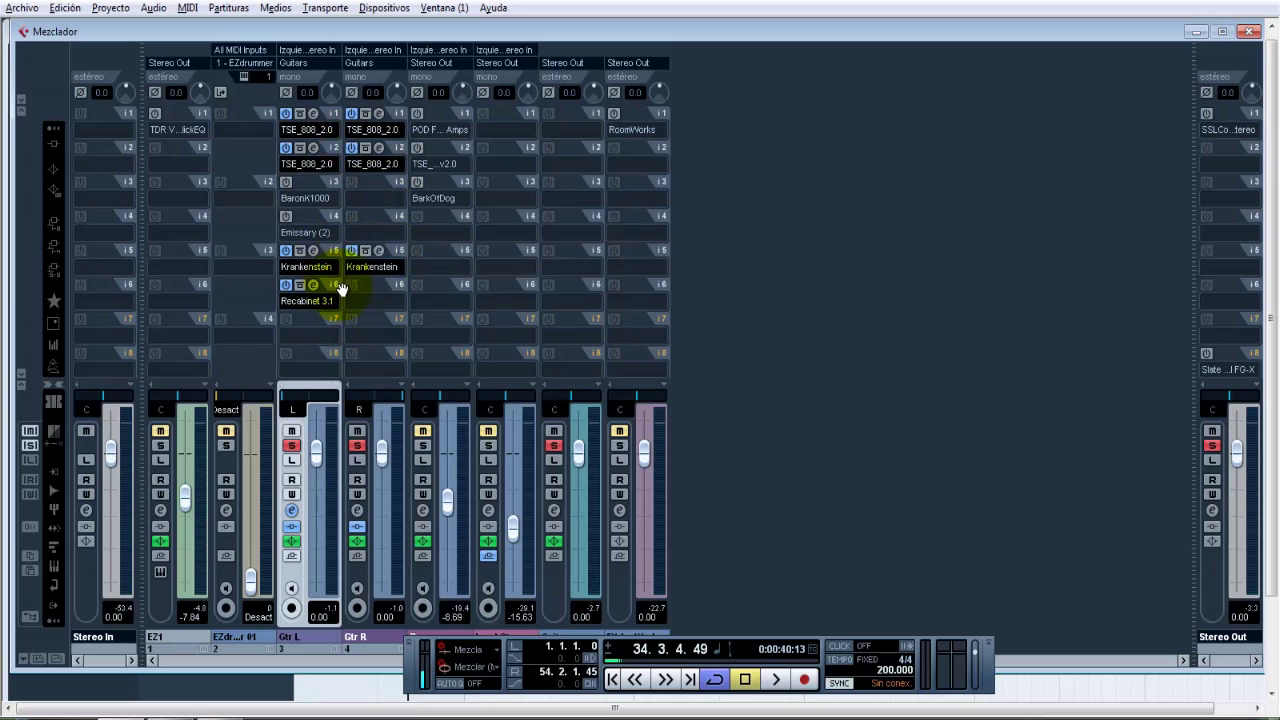
{"action": "left_click_drag", "start_coordinate": [332, 216], "coordinate": [397, 186]}
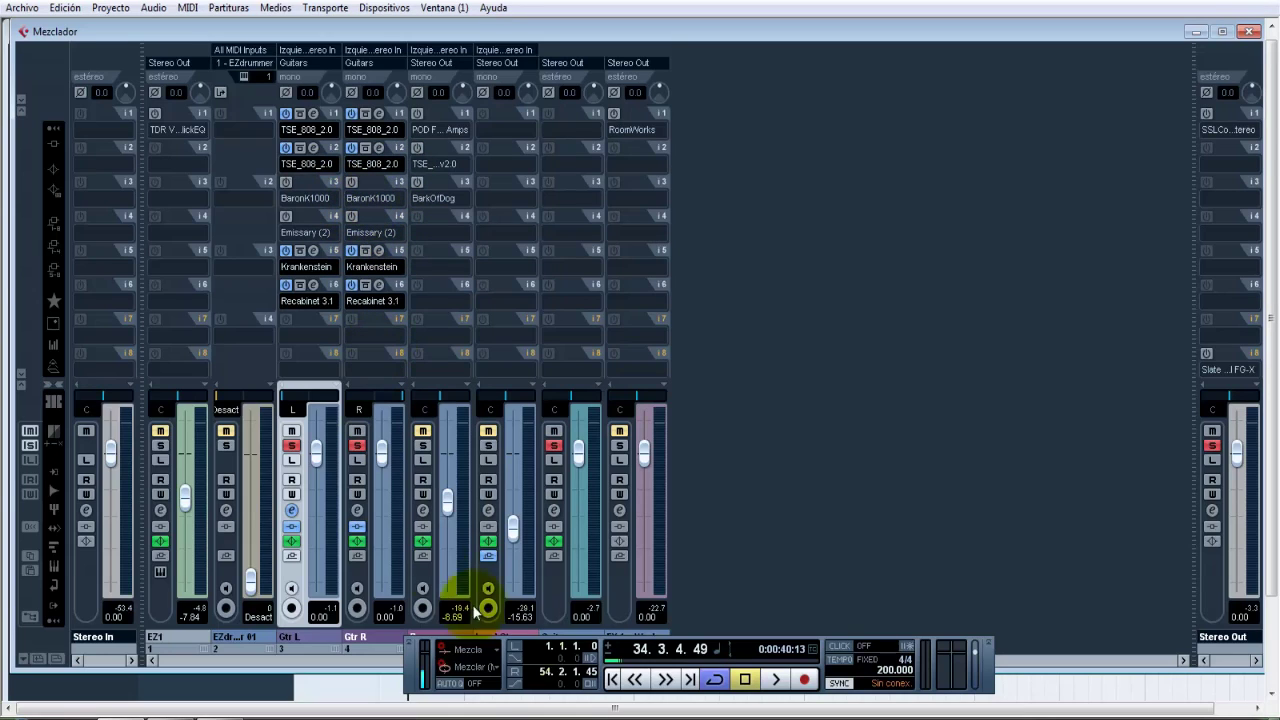
Play both guitars through Krankenstein from the project start, toggling the second TSE_808_2.0 bypass on each track and leaving both bypassed
{"action": "left_click", "coordinate": [612, 679]}
{"action": "left_click", "coordinate": [776, 679]}
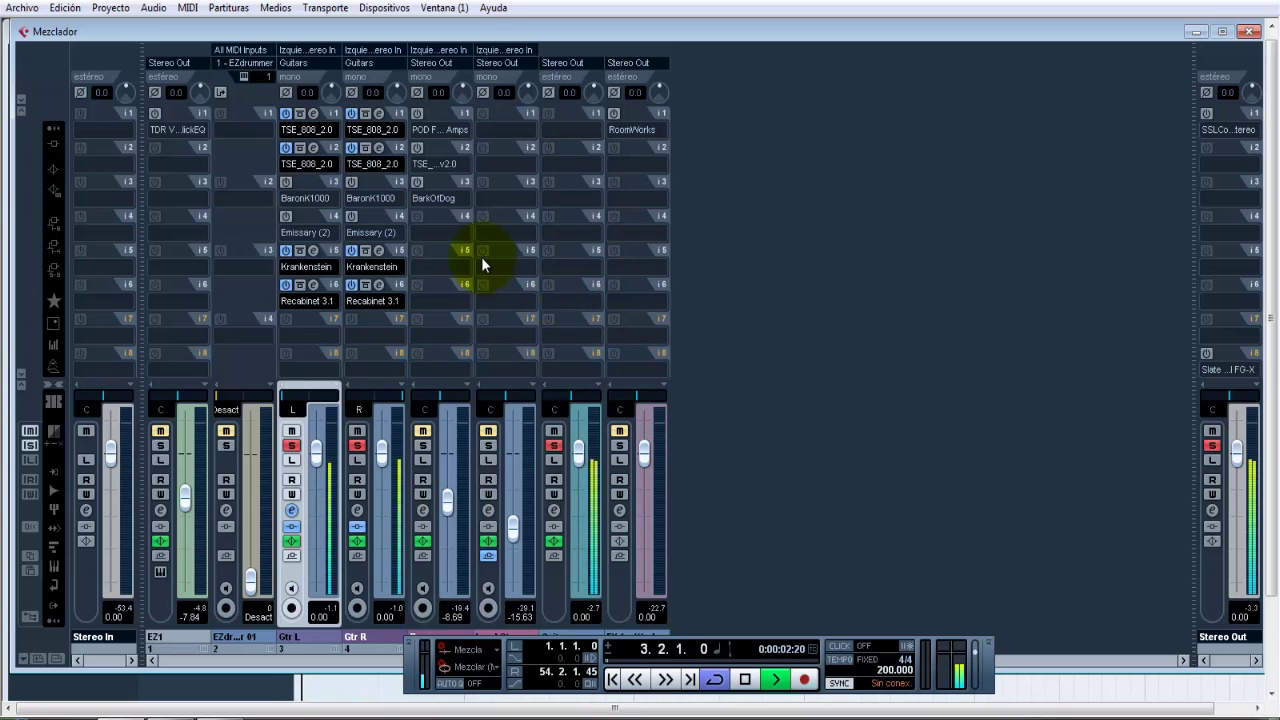
{"action": "left_click", "coordinate": [299, 147]}
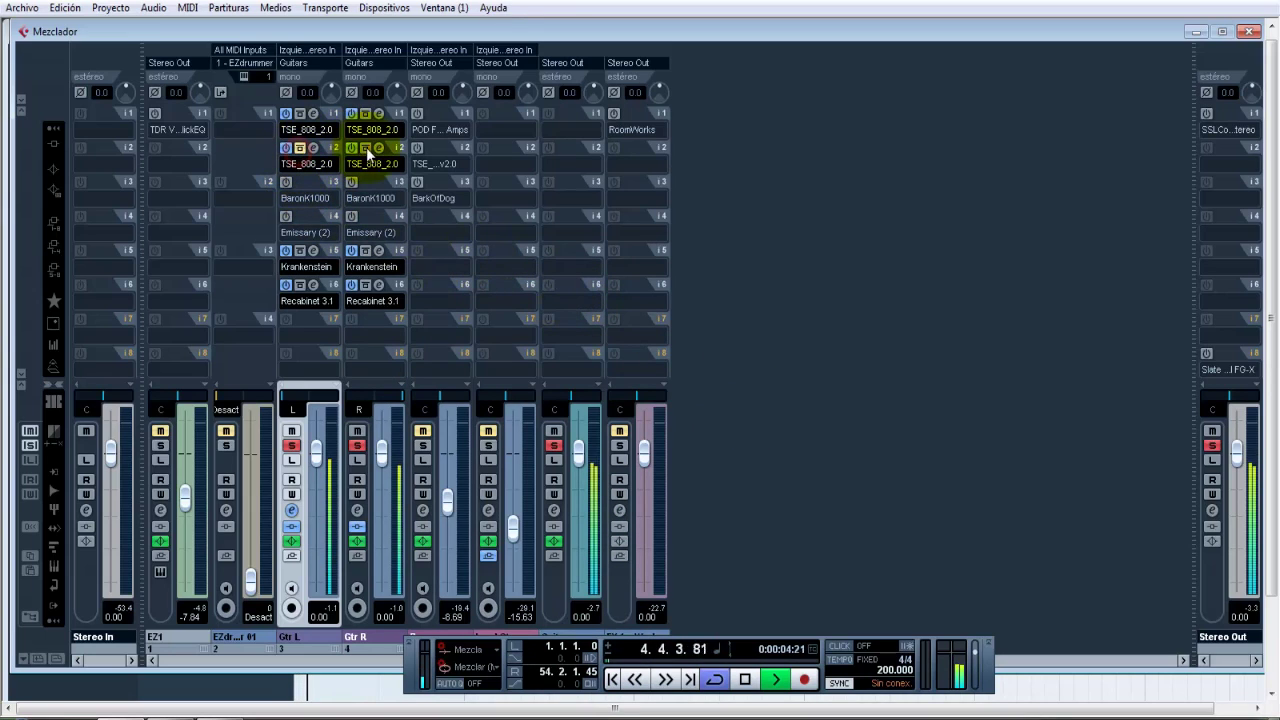
{"action": "left_click", "coordinate": [366, 148]}
{"action": "left_click", "coordinate": [367, 148]}
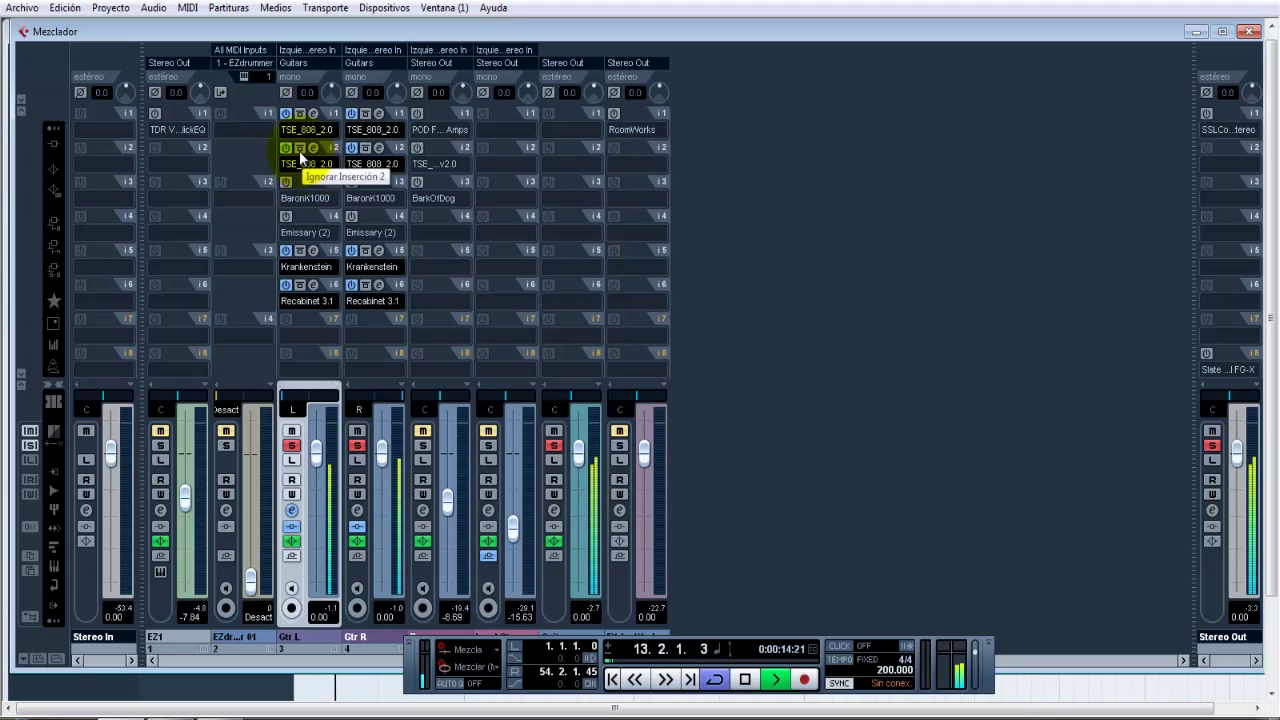
{"action": "left_click", "coordinate": [365, 150]}
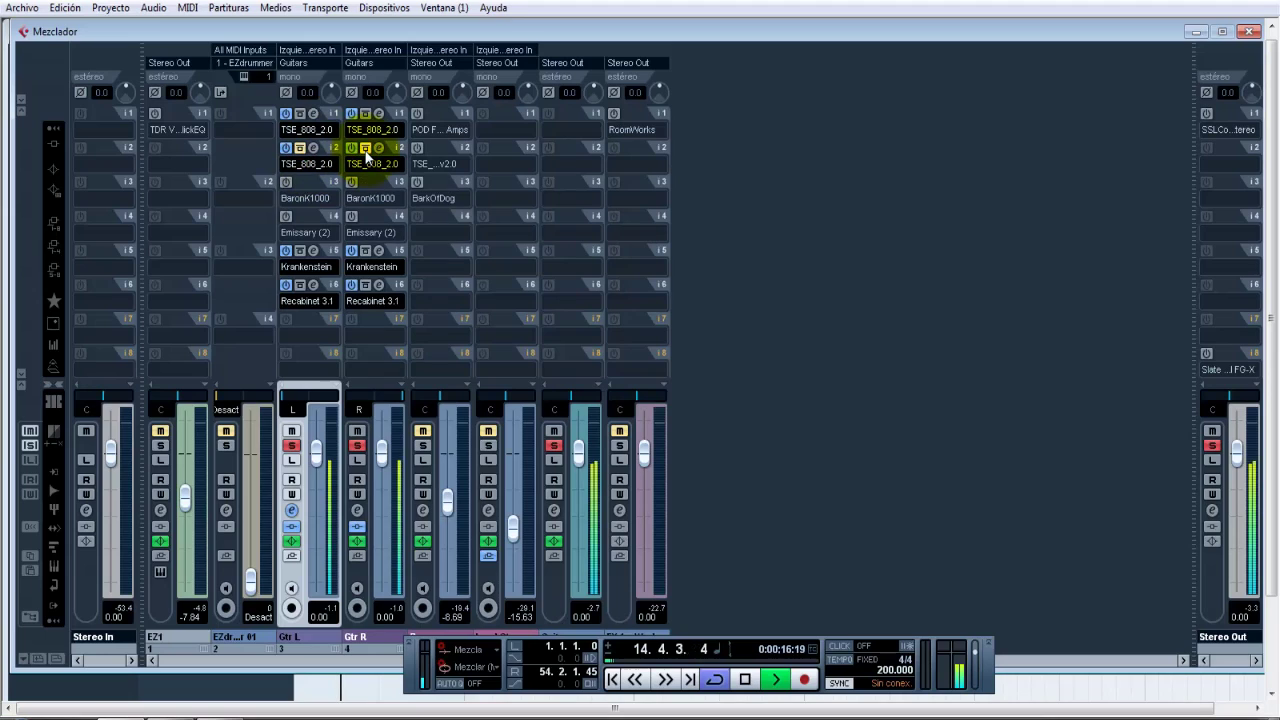
{"action": "key", "text": "space"}
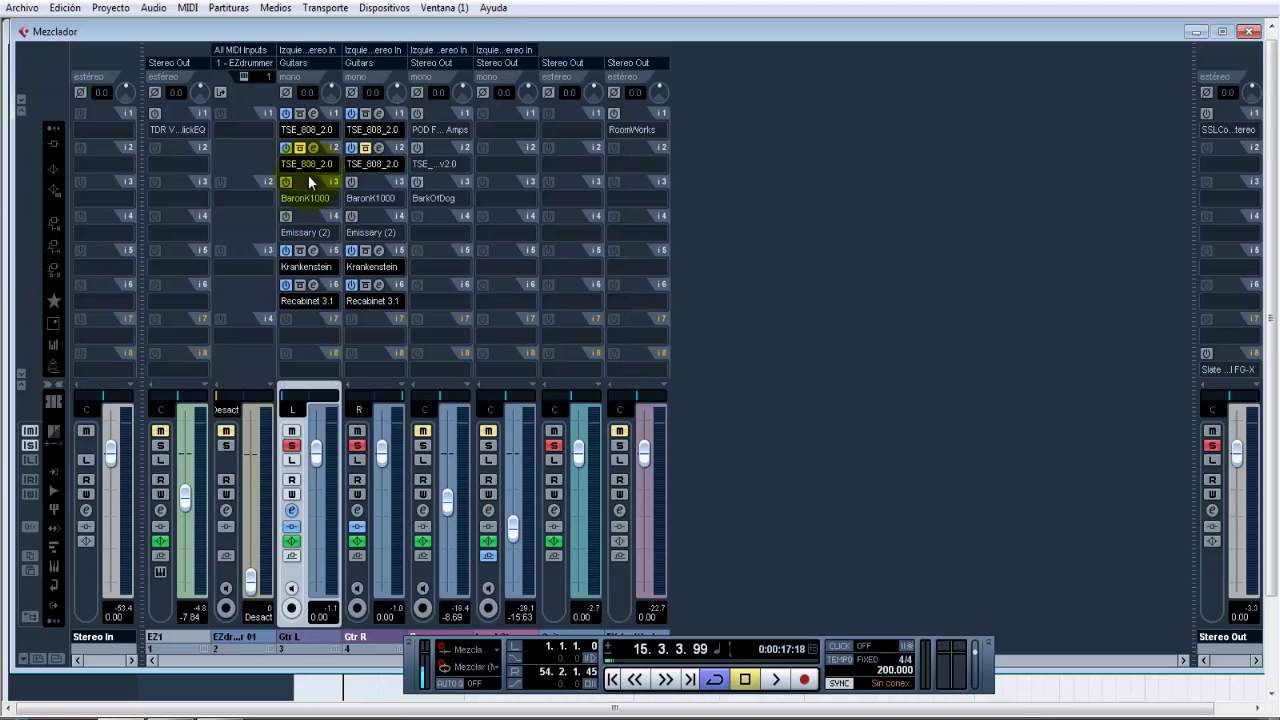
Switch Gtr L and Gtr R from Krankenstein to Emissary (2) and audition both guitars through it
{"action": "left_click", "coordinate": [286, 250]}
{"action": "left_click", "coordinate": [351, 250]}
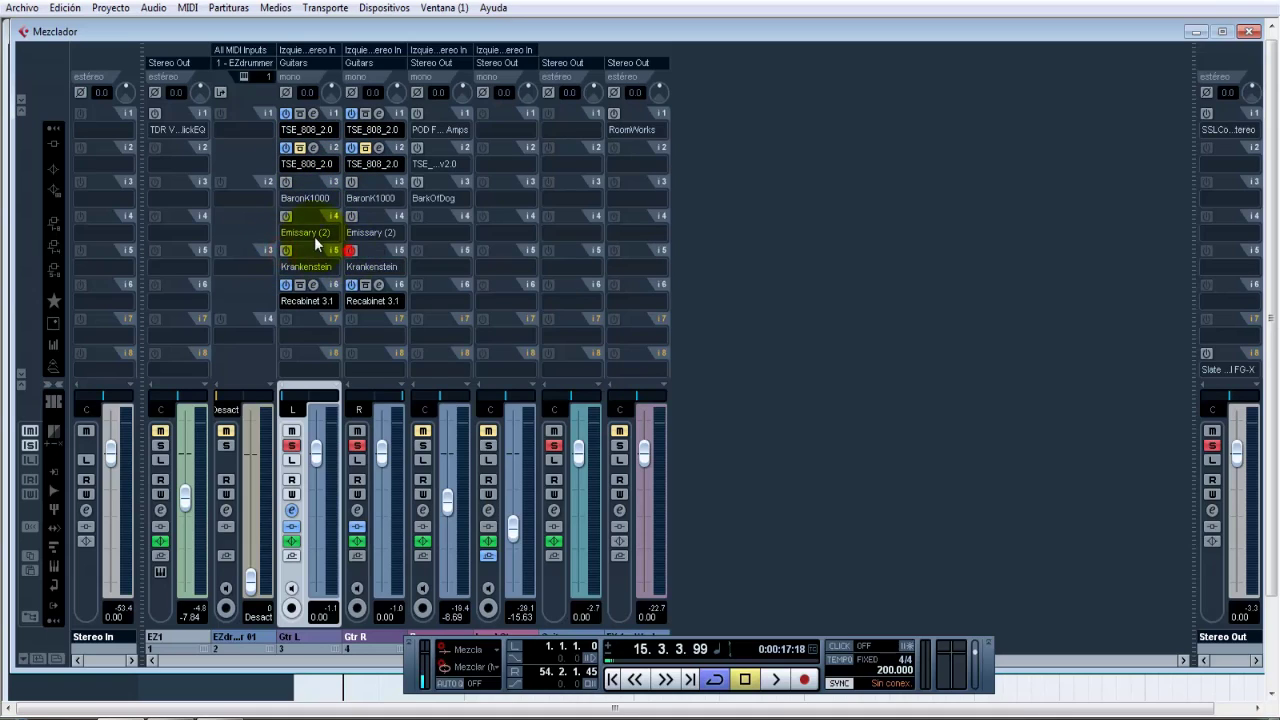
{"action": "left_click", "coordinate": [287, 216]}
{"action": "left_click", "coordinate": [351, 216]}
{"action": "key", "text": "space"}
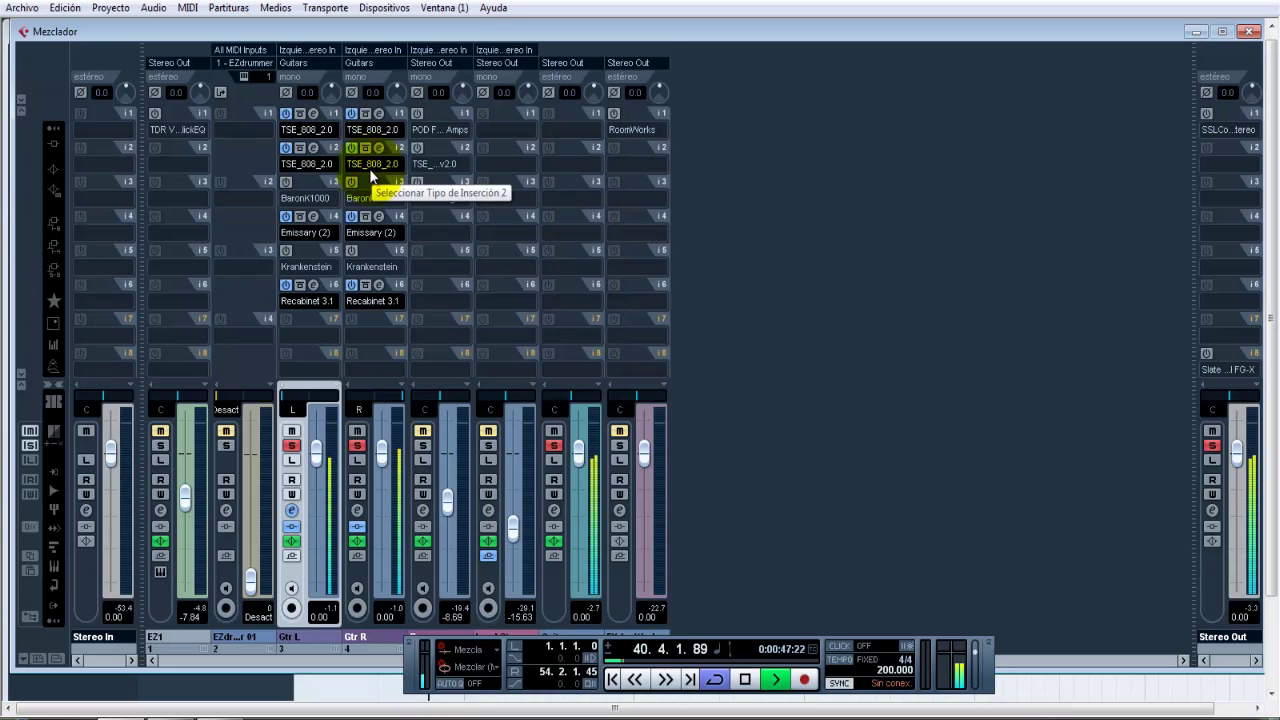
{"action": "key", "text": "space"}
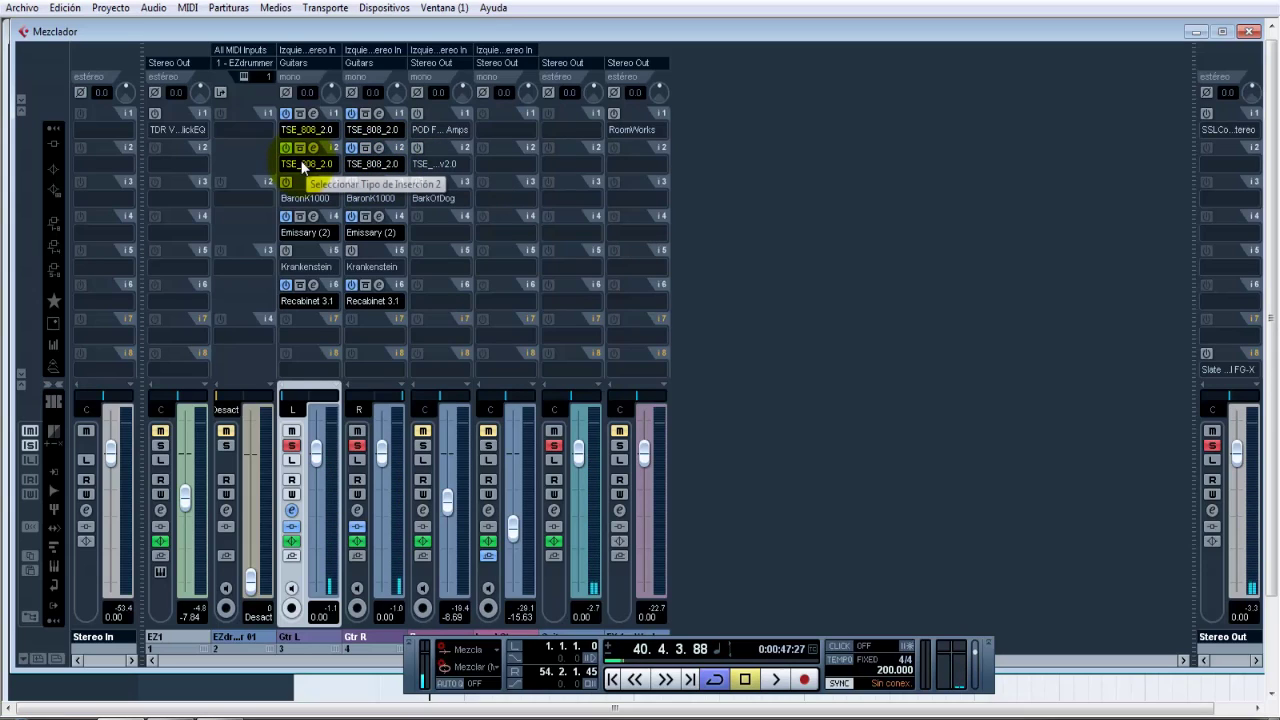
Switch Gtr L and Gtr R from Emissary (2) to BaronK1000, deactivating and reactivating the second TSE_808_2.0 around the amp change
{"action": "left_click", "coordinate": [286, 148]}
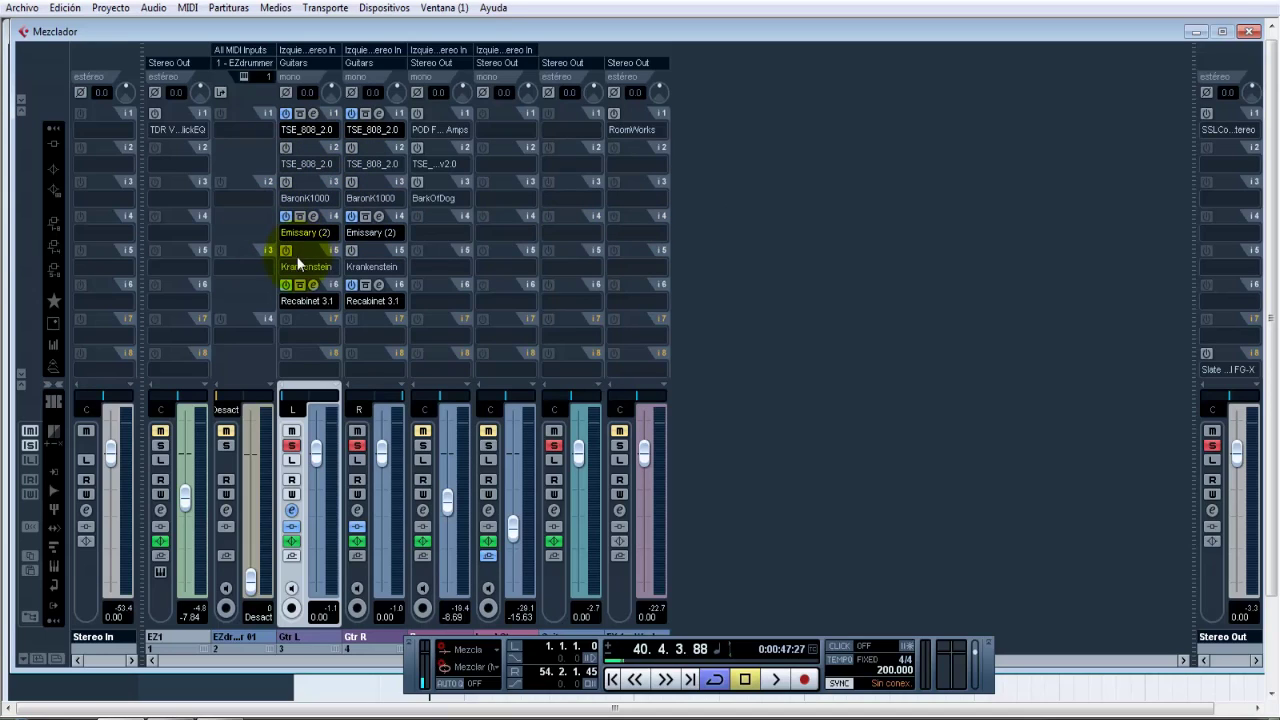
{"action": "left_click", "coordinate": [285, 216]}
{"action": "left_click", "coordinate": [351, 216]}
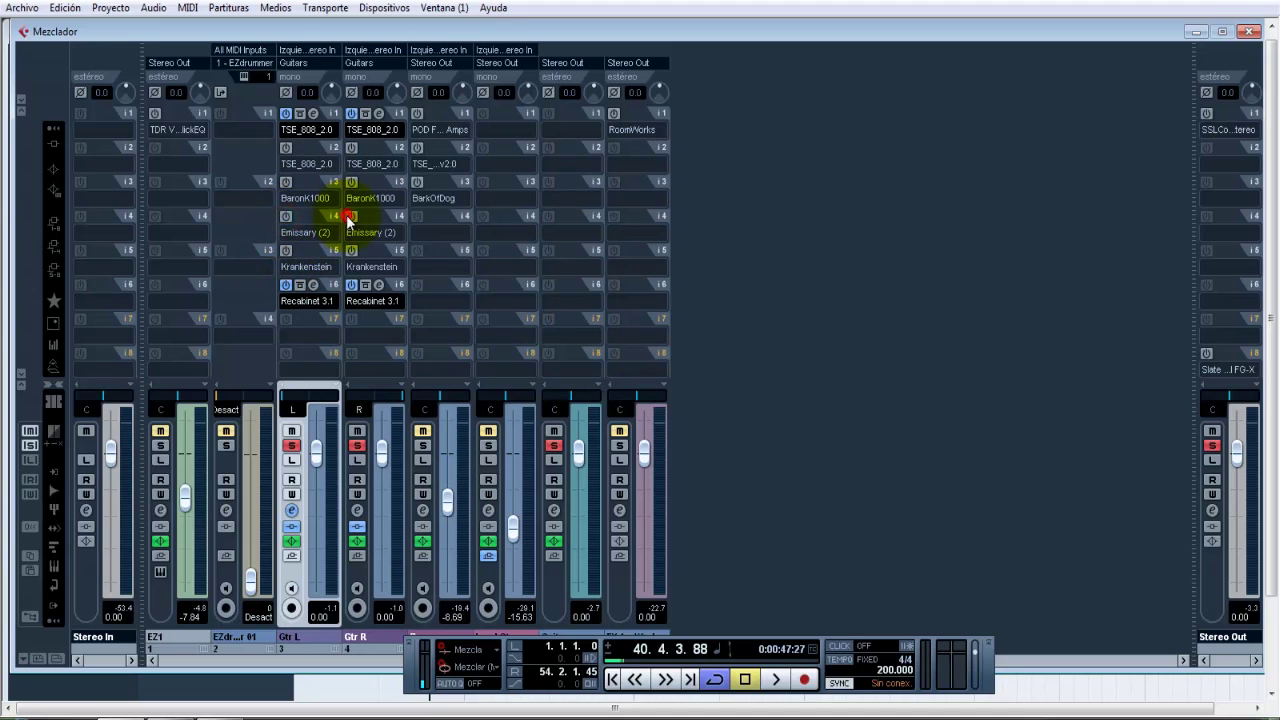
{"action": "left_click", "coordinate": [285, 181]}
{"action": "left_click", "coordinate": [351, 181]}
{"action": "left_click", "coordinate": [285, 147]}
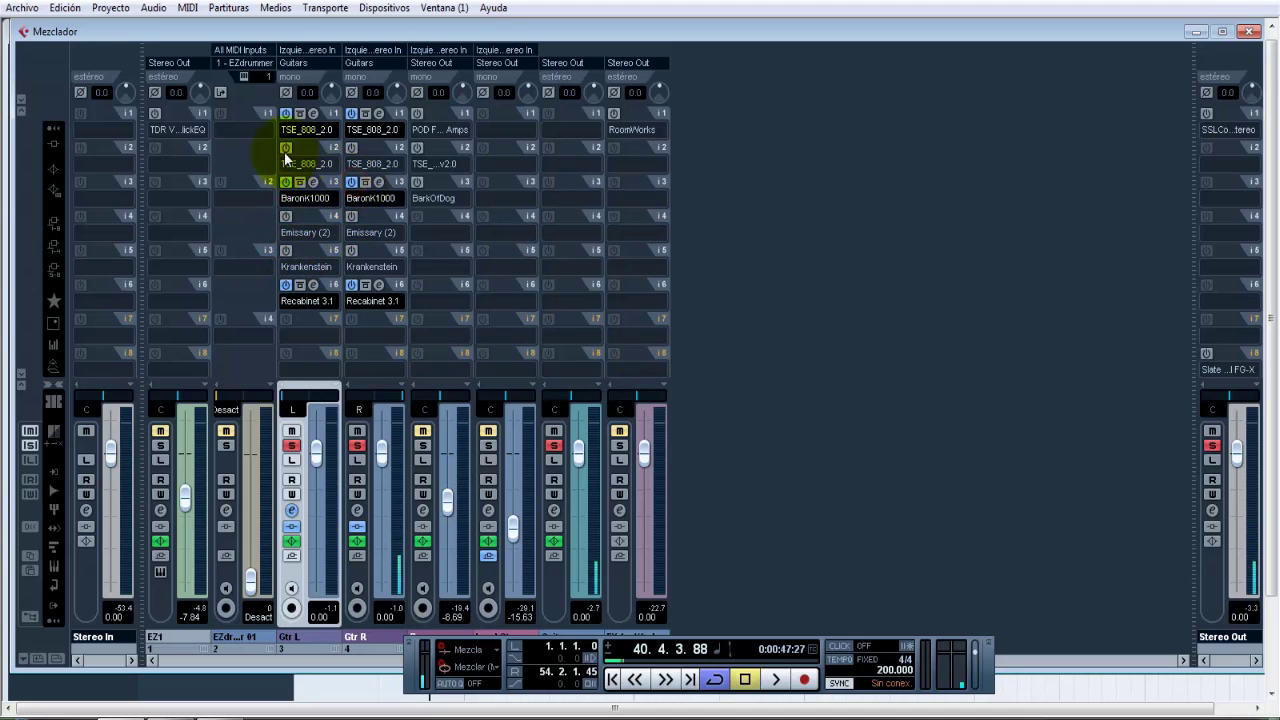
{"action": "left_click", "coordinate": [351, 147]}
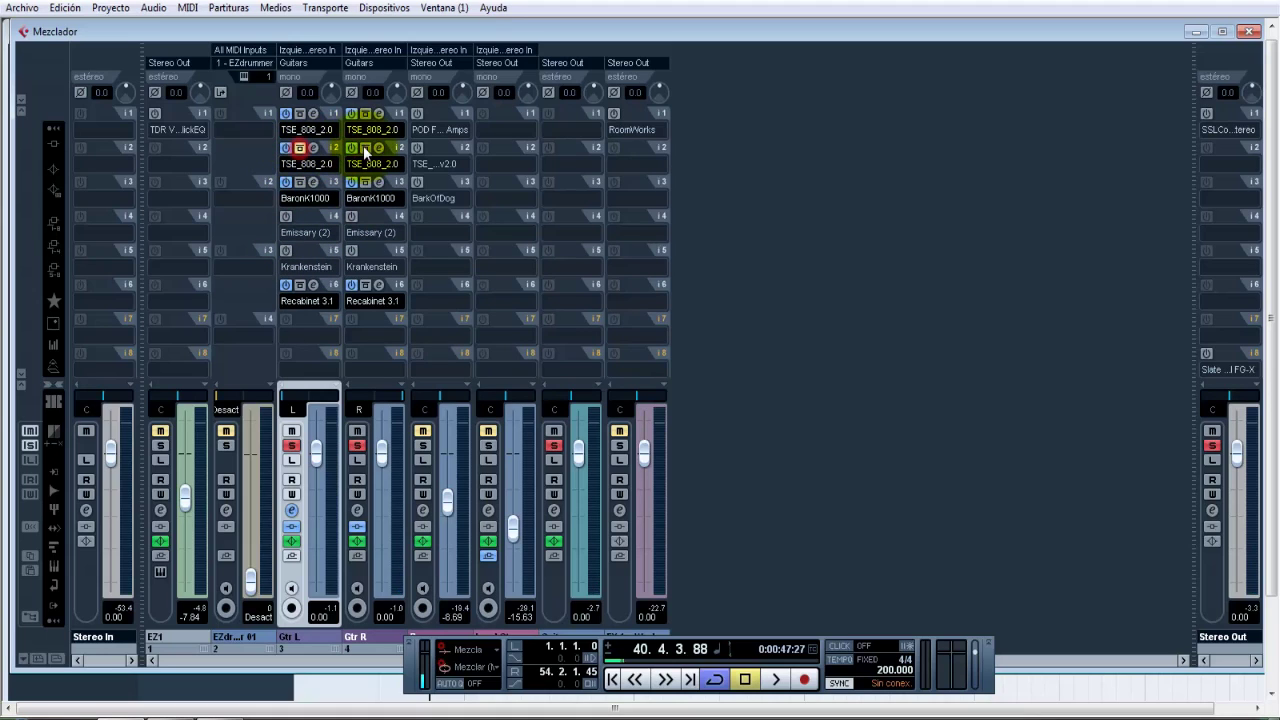
Play both guitars through BaronK1000, restarting from the project start and toggling the second TSE_808_2.0 bypass on each track
{"action": "key", "text": "space"}
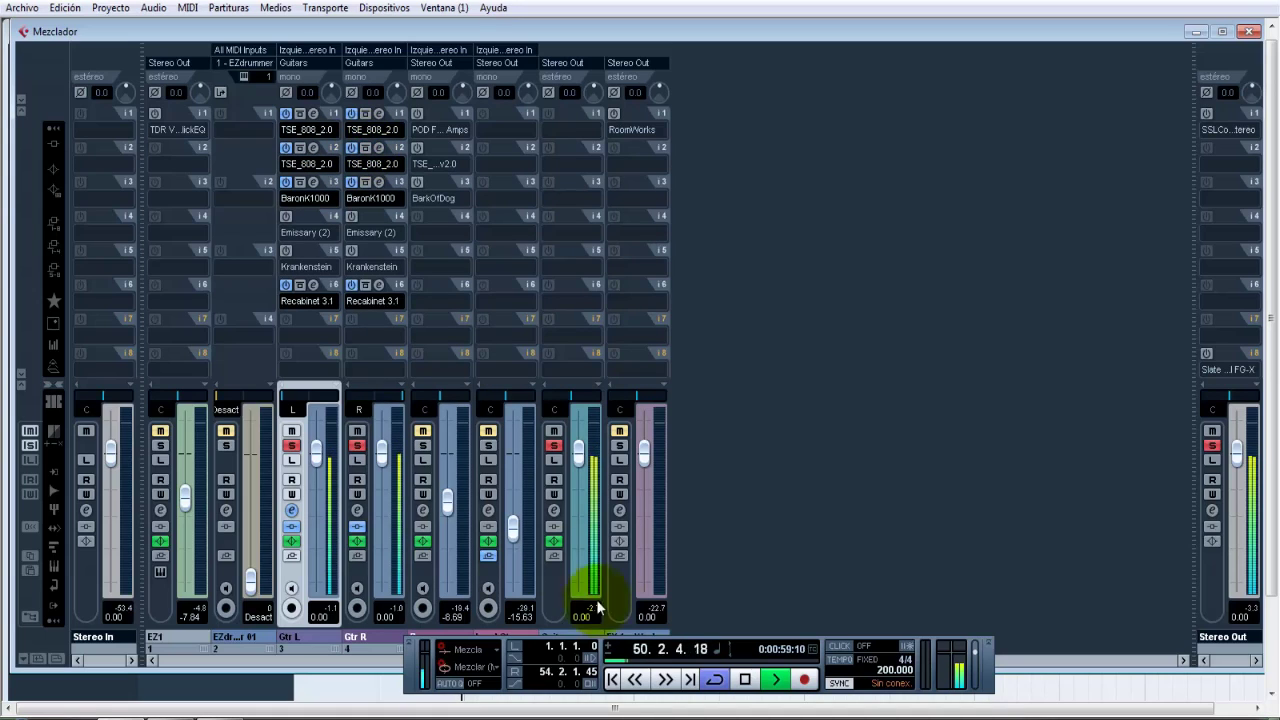
{"action": "left_click", "coordinate": [613, 679]}
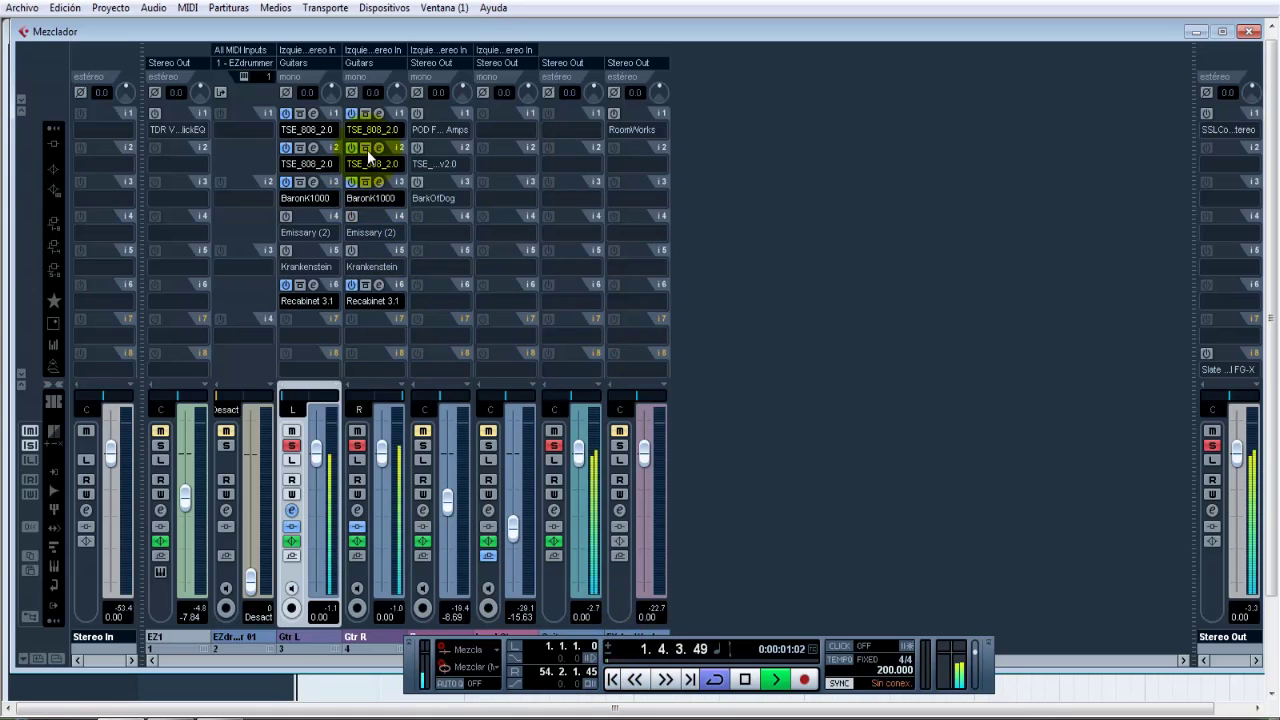
{"action": "left_click", "coordinate": [299, 148]}
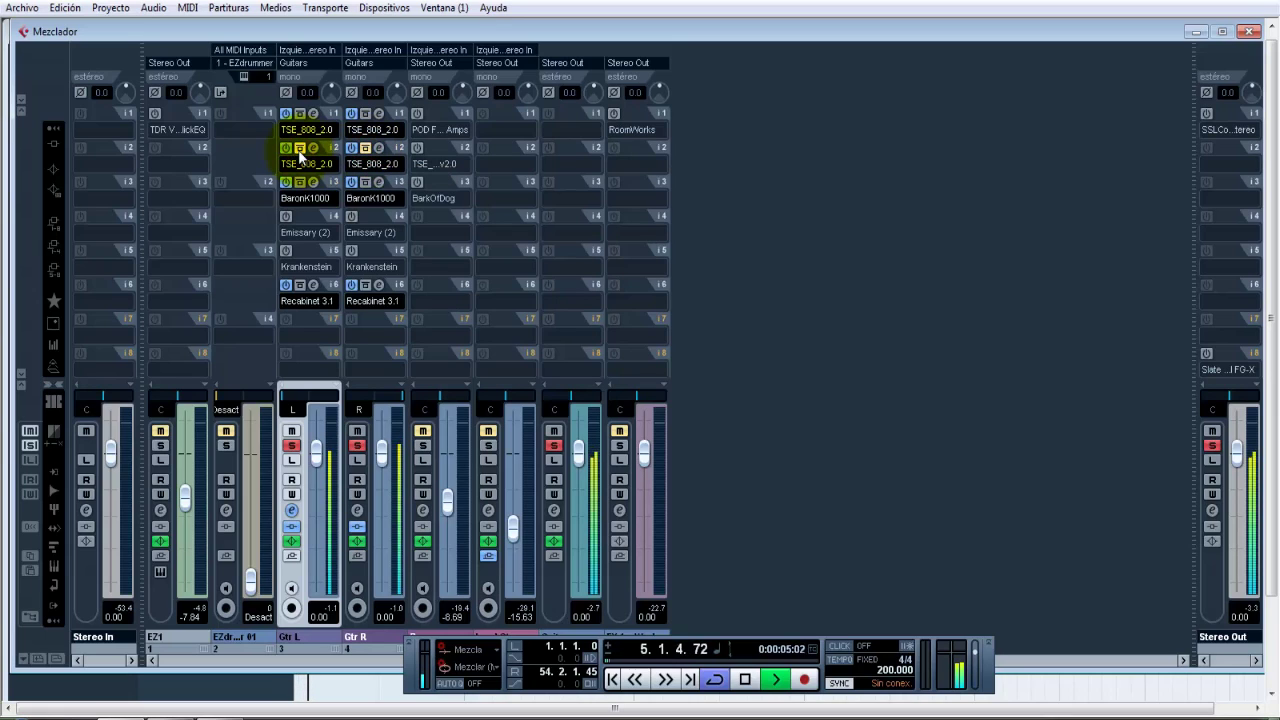
{"action": "left_click", "coordinate": [365, 150]}
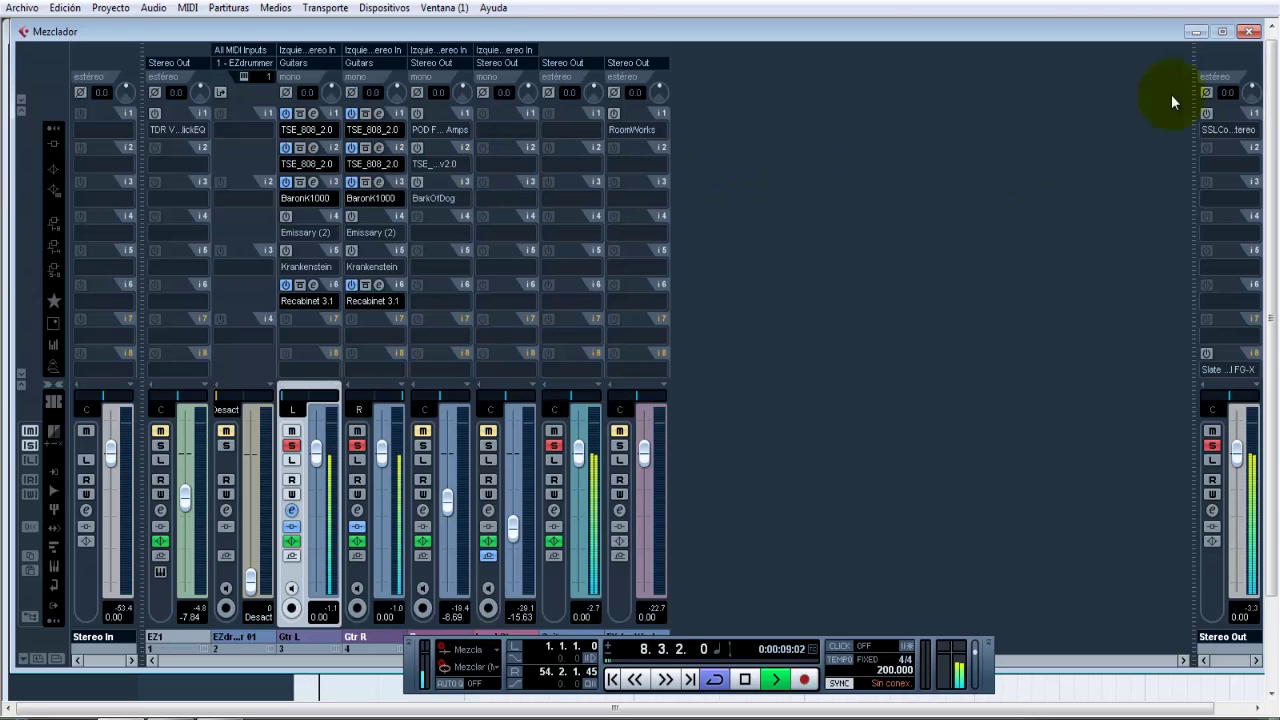
Close the mixer, clear the track solos, hear the full mix from the project start, and stop playback with the project window maximized
{"action": "left_click", "coordinate": [1249, 31]}
{"action": "left_click", "coordinate": [195, 248]}
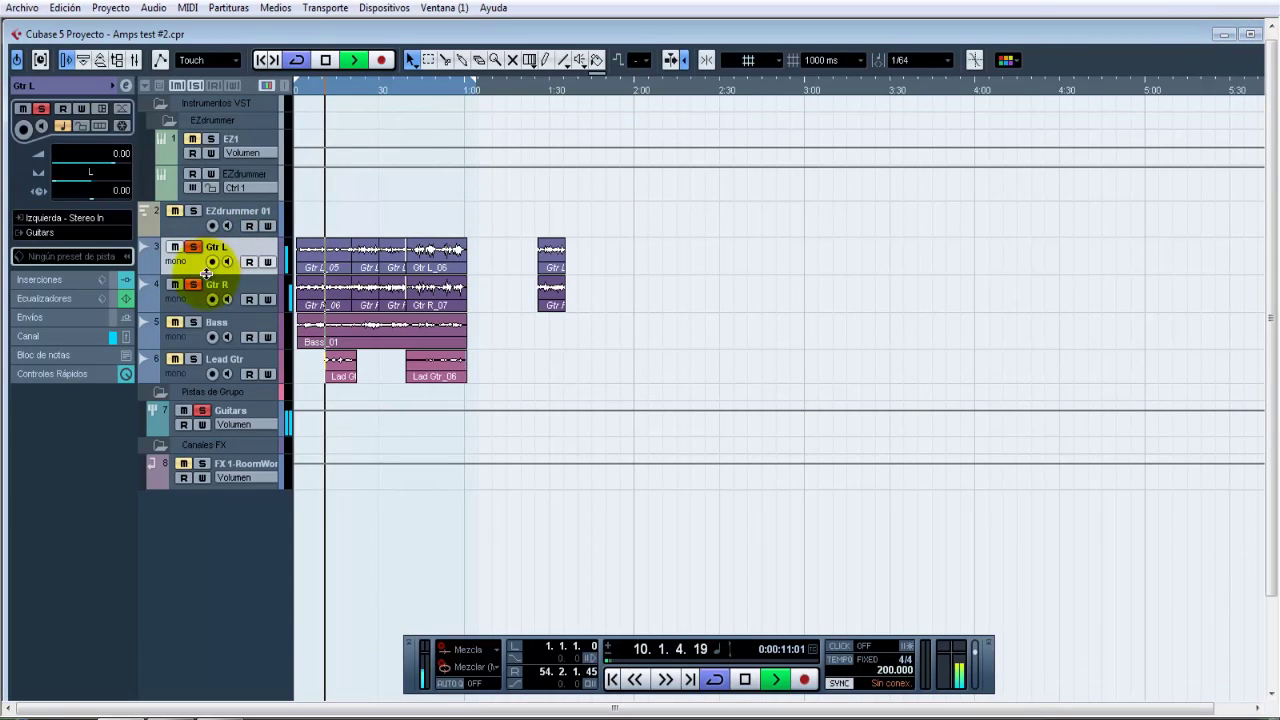
{"action": "left_click", "coordinate": [266, 60]}
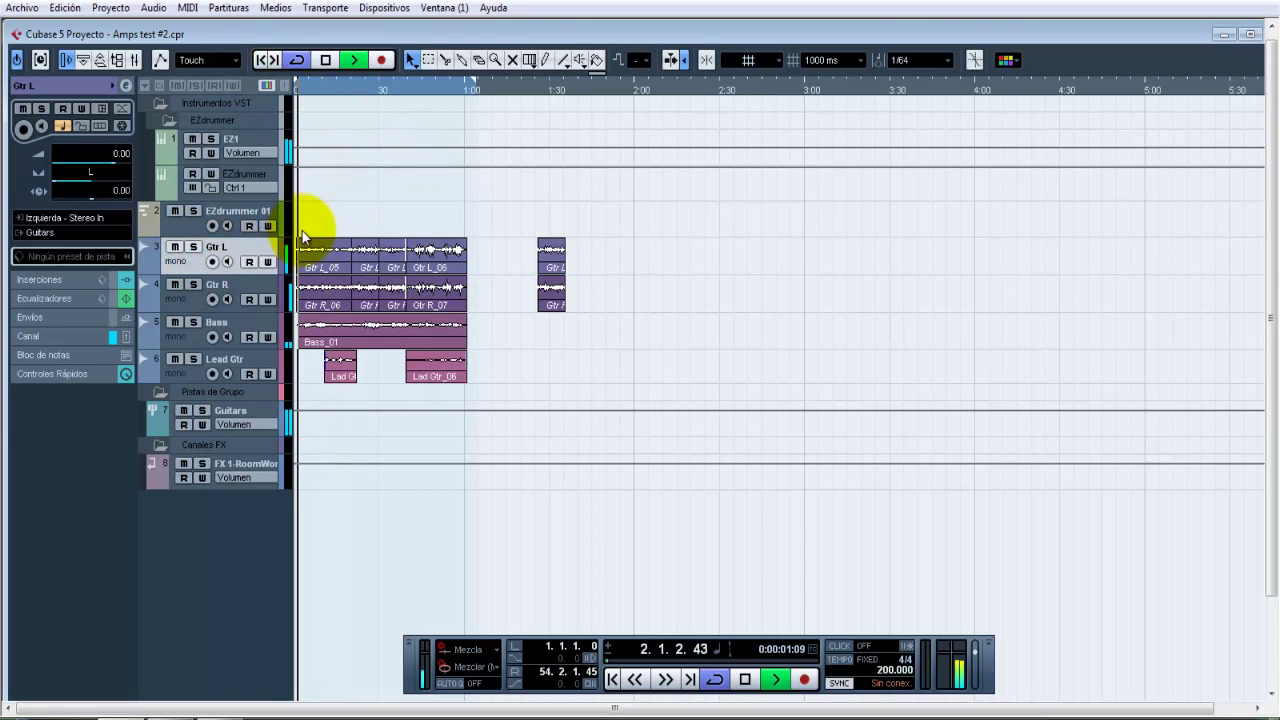
{"action": "key", "text": "space"}
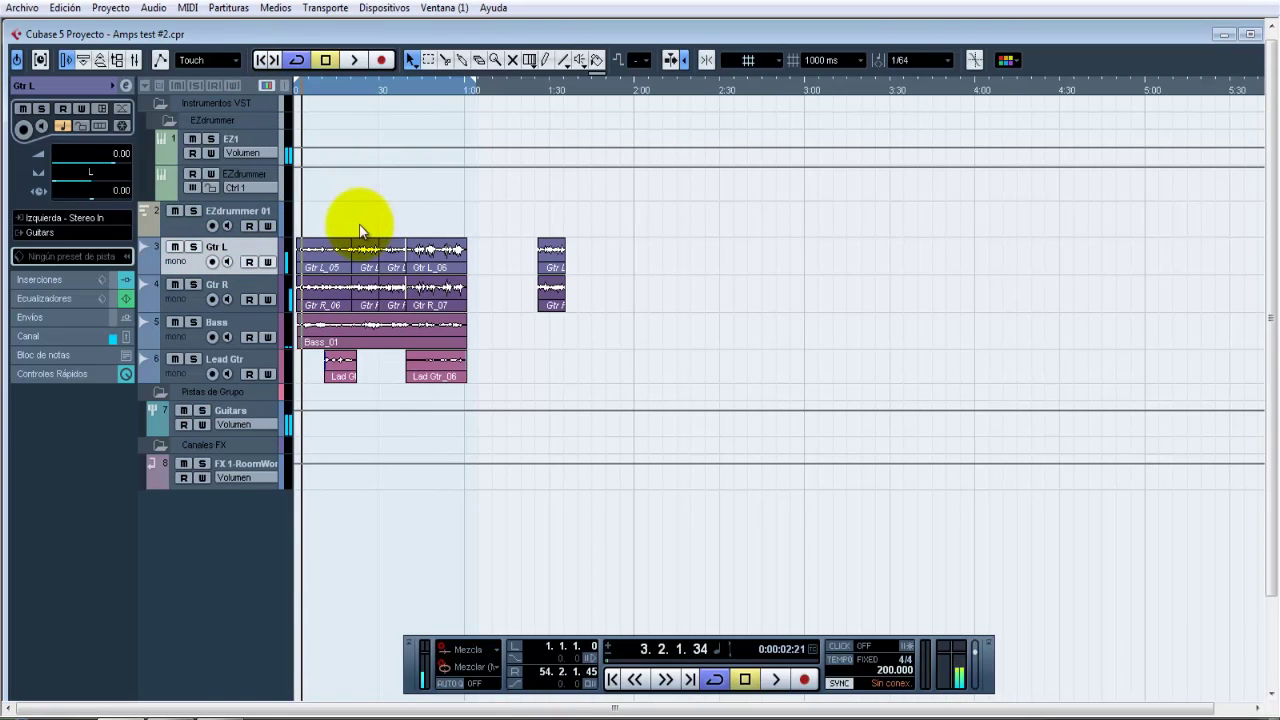
{"action": "left_click", "coordinate": [1248, 34]}
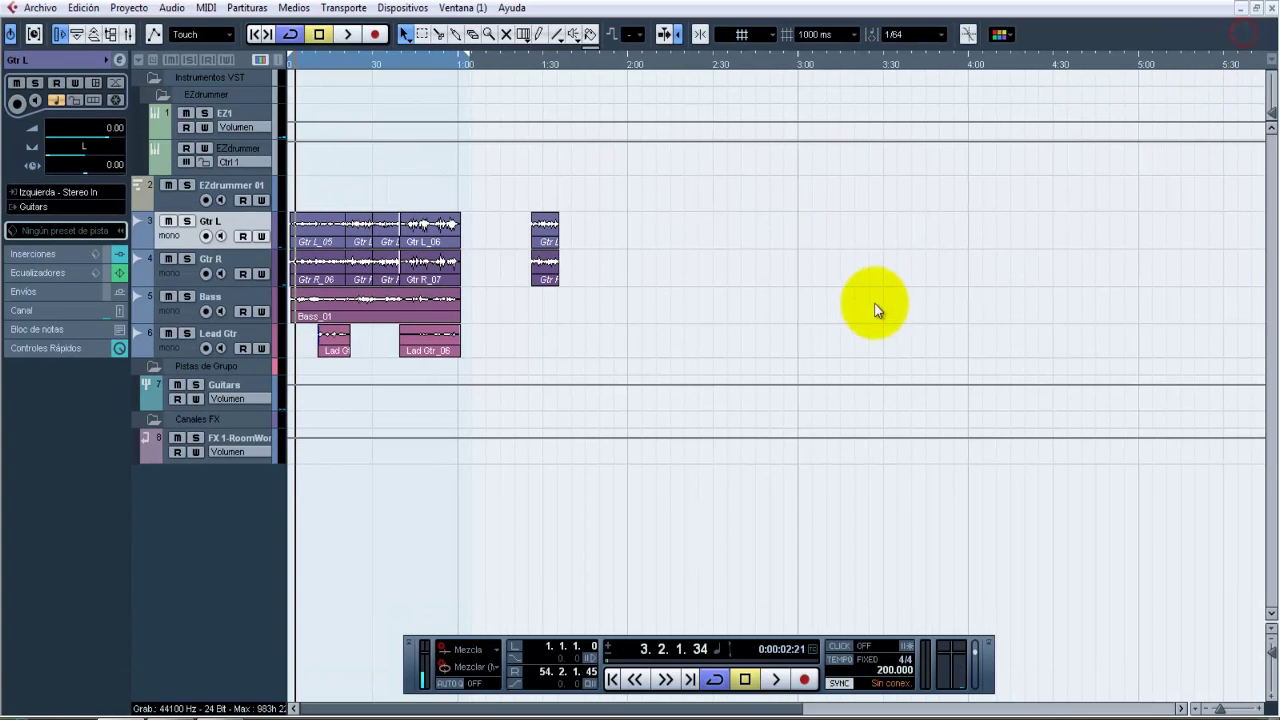